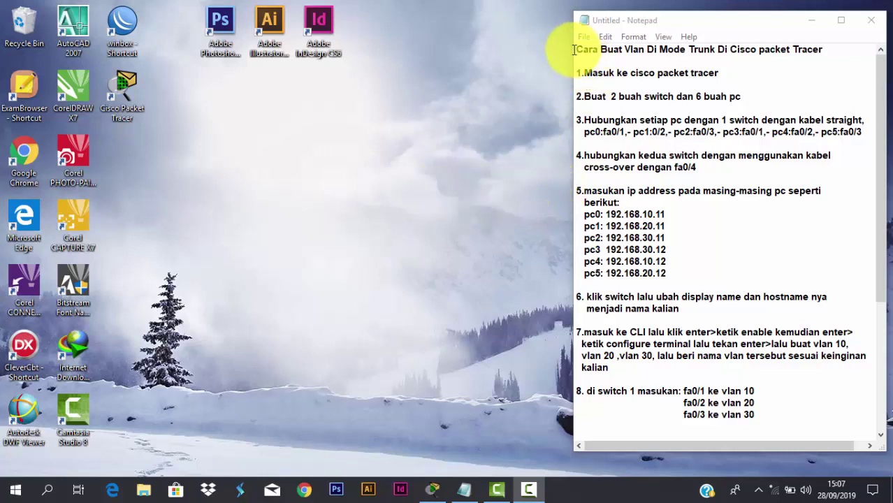
Read the title and step 1 of the VLAN trunk notes in Notepad and open Cisco Packet Tracer
left_click_drag(573, 49, 750, 52)
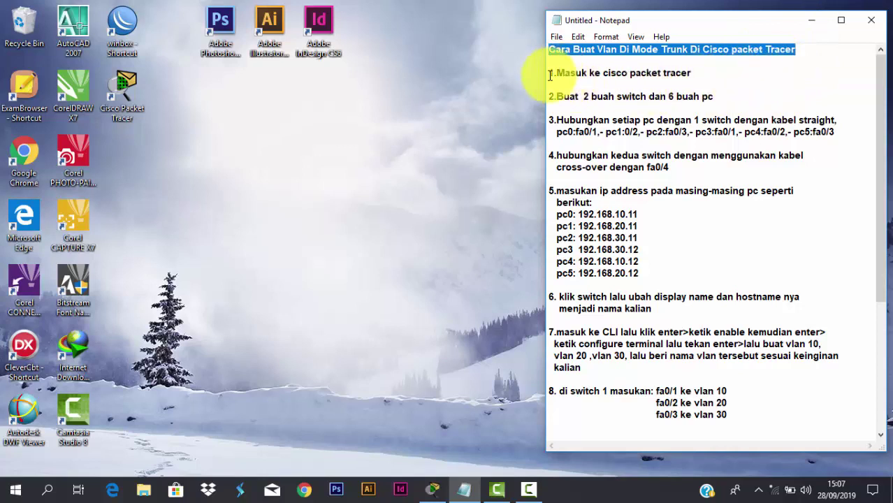
left_click_drag(547, 74, 695, 73)
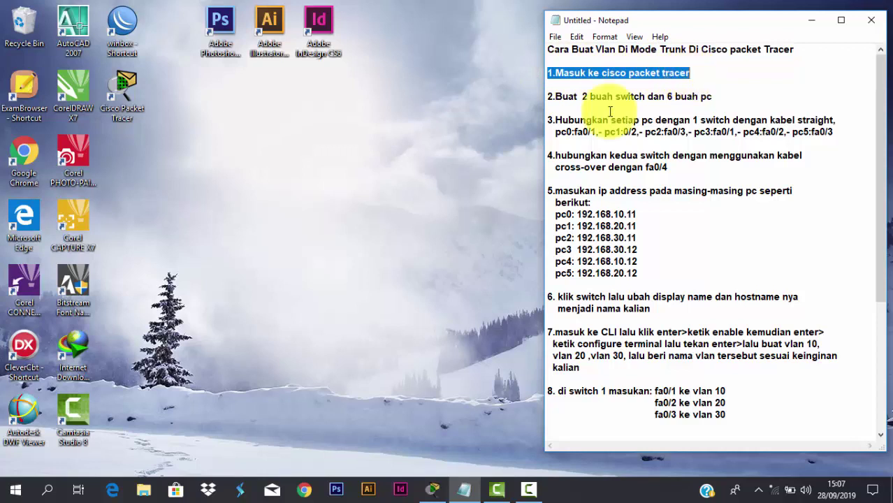
left_click(130, 93)
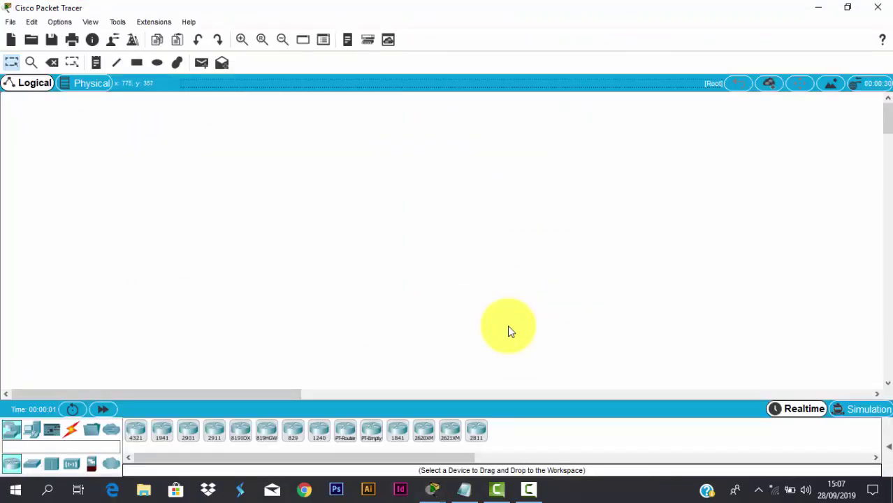
Check step 2 of the Notepad instructions and place two 2960 switches side by side in the Packet Tracer workspace
left_click(464, 490)
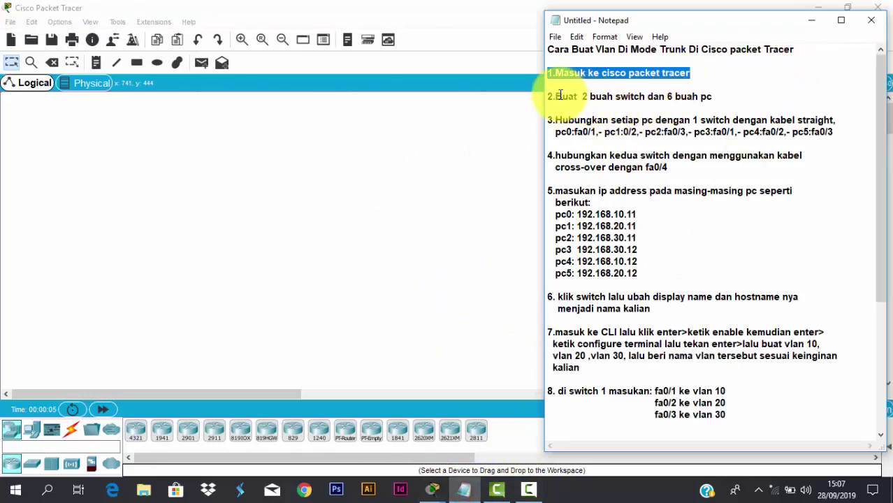
left_click_drag(550, 97, 700, 103)
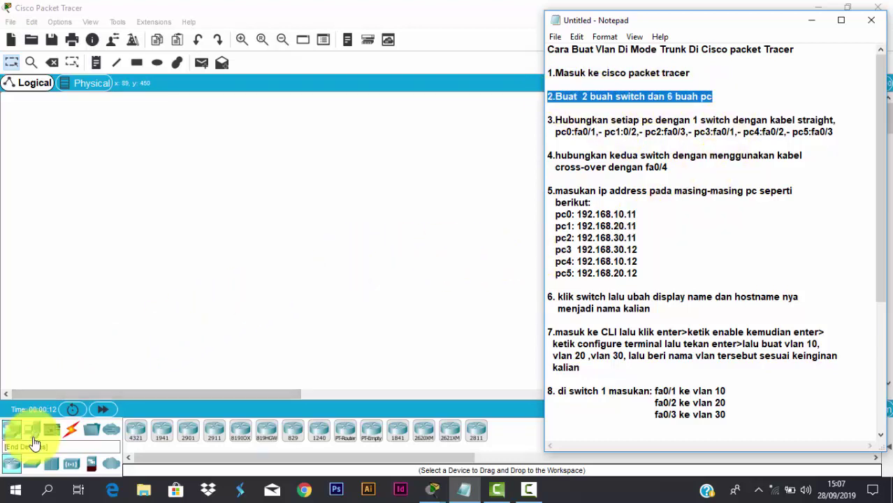
left_click(31, 464)
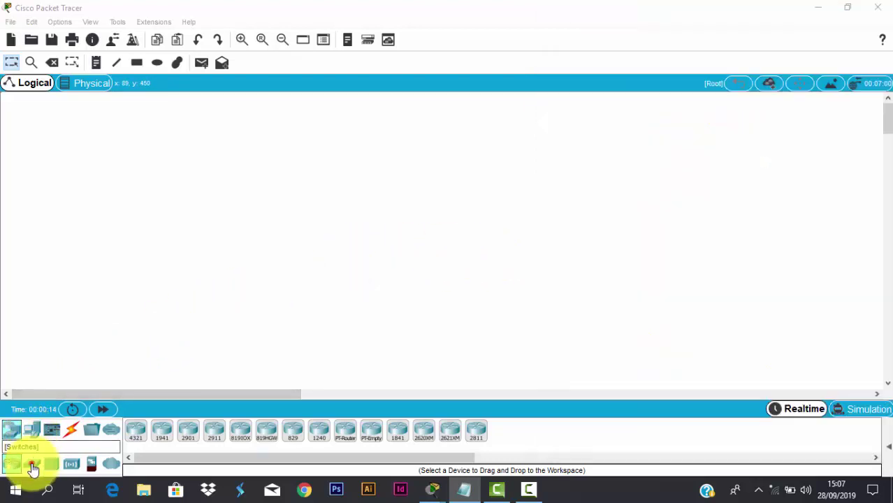
left_click_drag(32, 464, 220, 196)
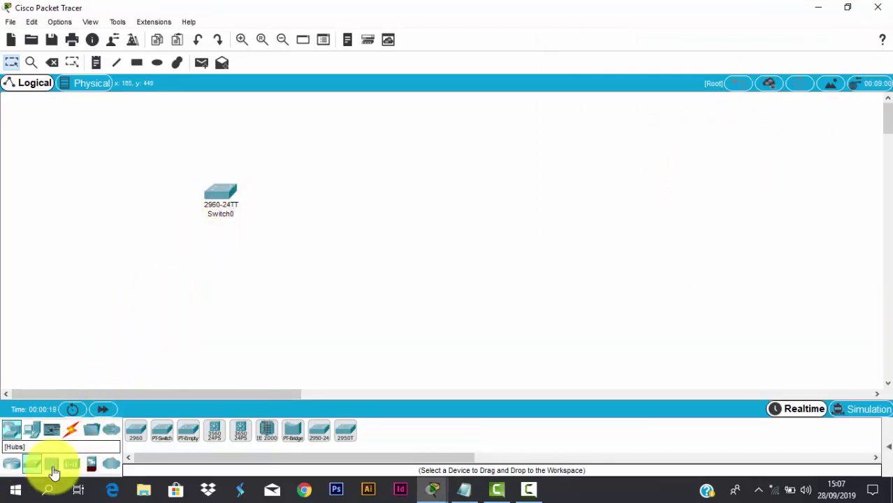
left_click_drag(32, 464, 393, 196)
left_click(395, 202)
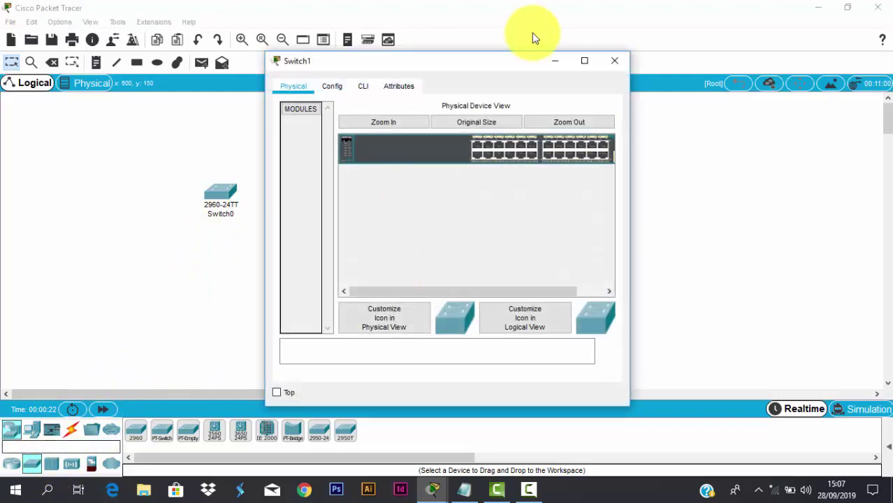
left_click(556, 63)
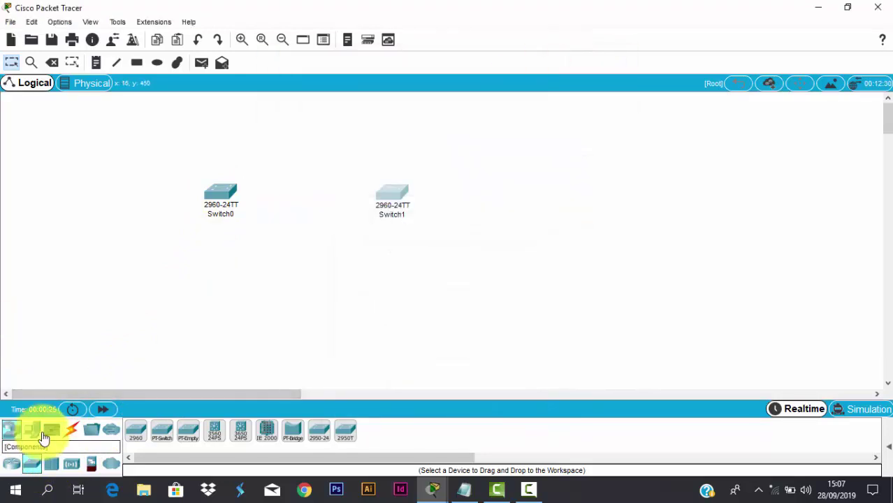
Place three PCs in a row below Switch0 and move the switch above the middle PC
left_click(31, 430)
left_click_drag(32, 429, 81, 360)
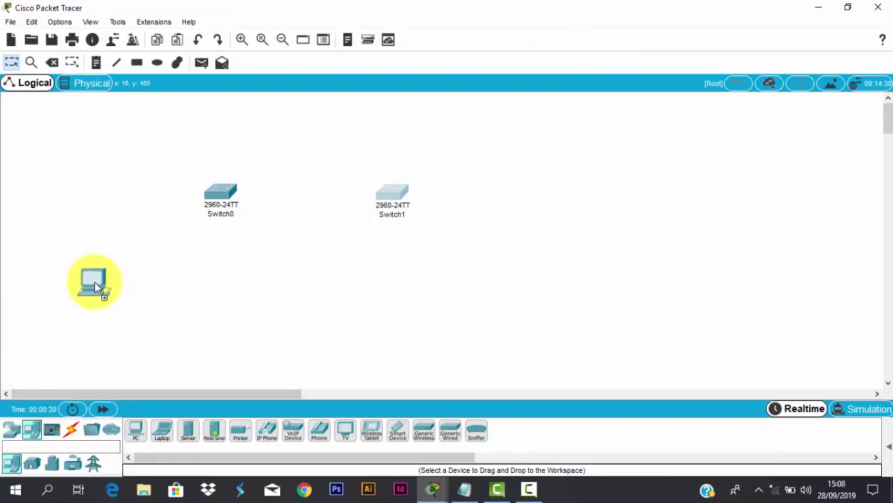
left_click_drag(94, 281, 90, 282)
left_click_drag(135, 431, 149, 287)
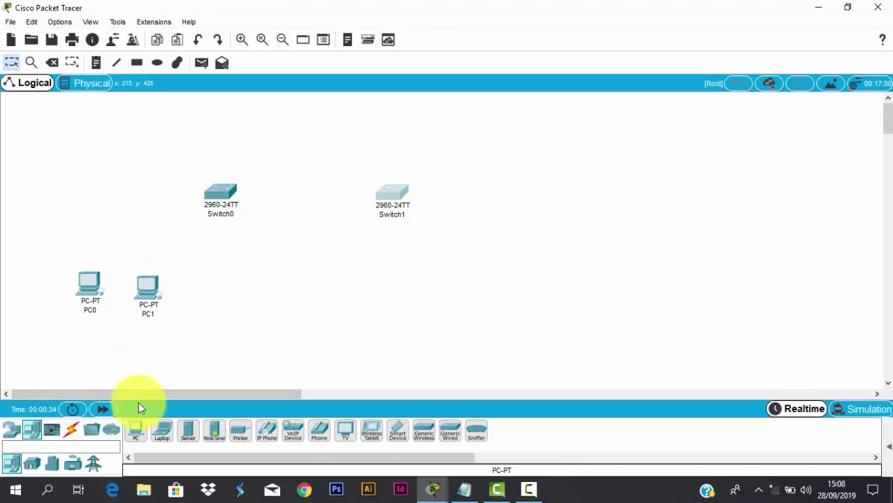
left_click_drag(135, 430, 166, 354)
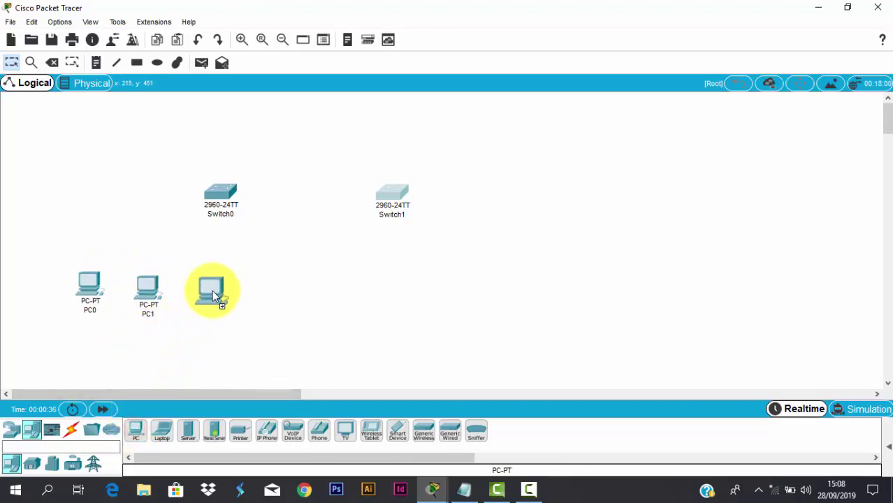
left_click_drag(220, 290, 220, 290)
left_click_drag(220, 192, 174, 194)
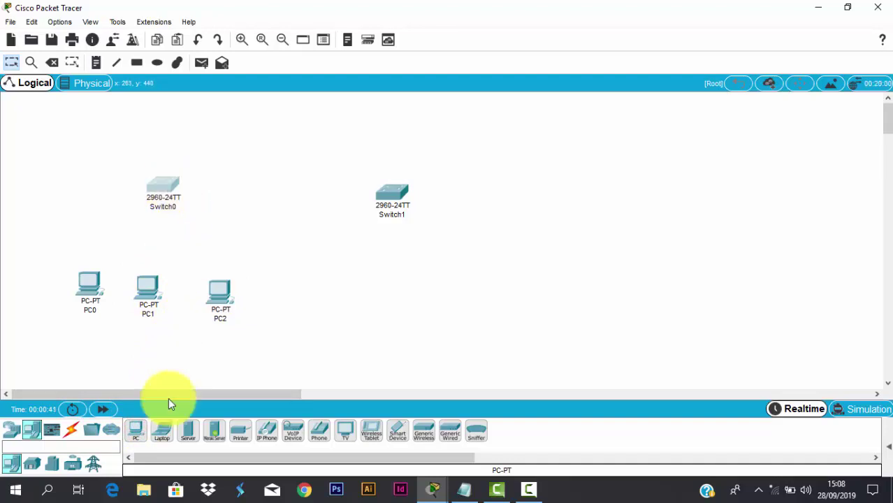
Add three more PCs in a row below Switch1
left_click_drag(136, 429, 378, 306)
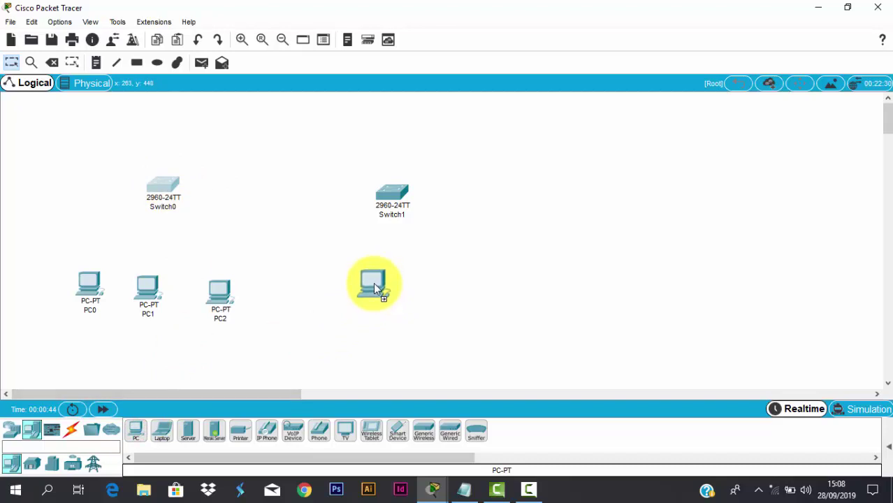
left_click(373, 286)
left_click(135, 429)
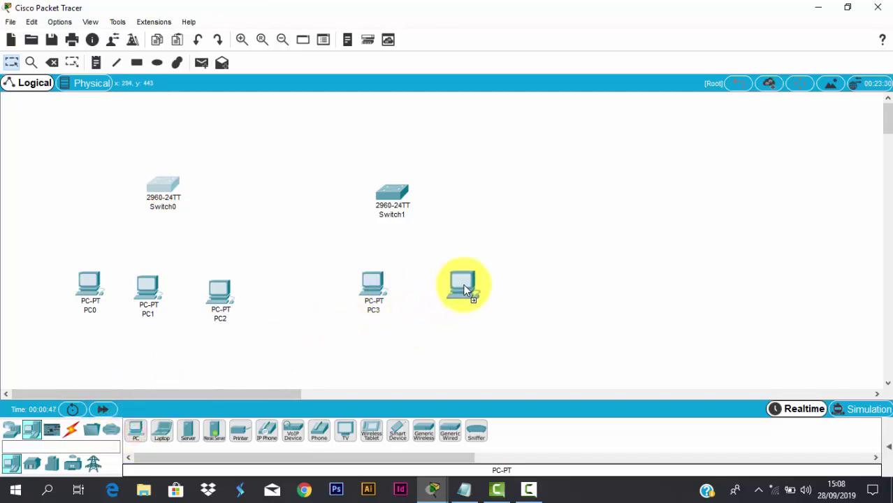
left_click(465, 290)
left_click(130, 436)
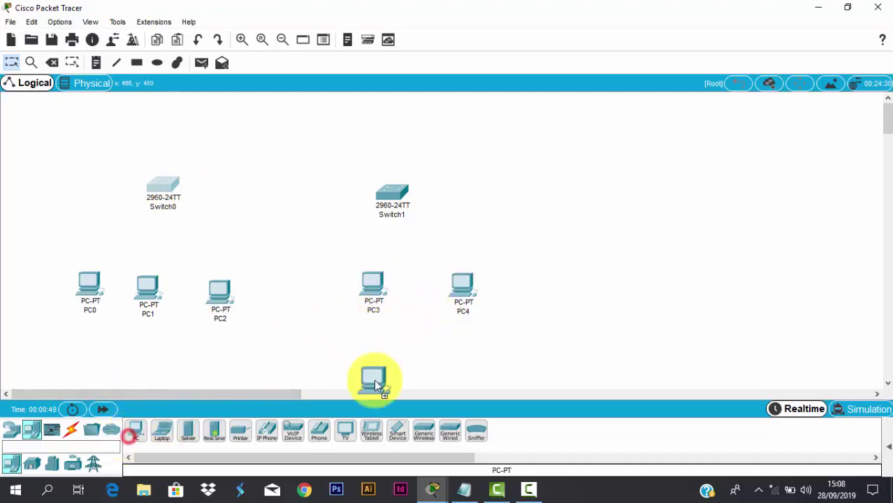
left_click(548, 289)
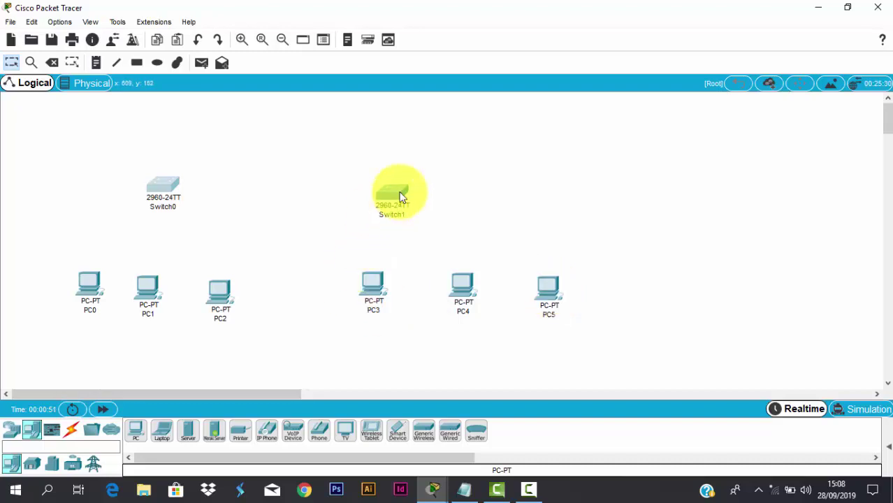
Stack PC5, PC4 and PC3 from top to bottom in a column to the right of Switch1, with the switch level with PC4
left_click_drag(398, 192, 474, 190)
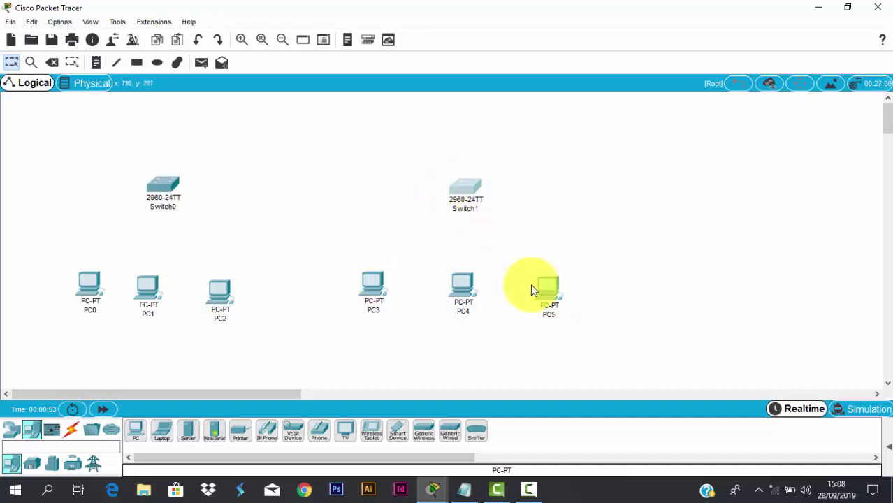
left_click_drag(549, 289, 587, 177)
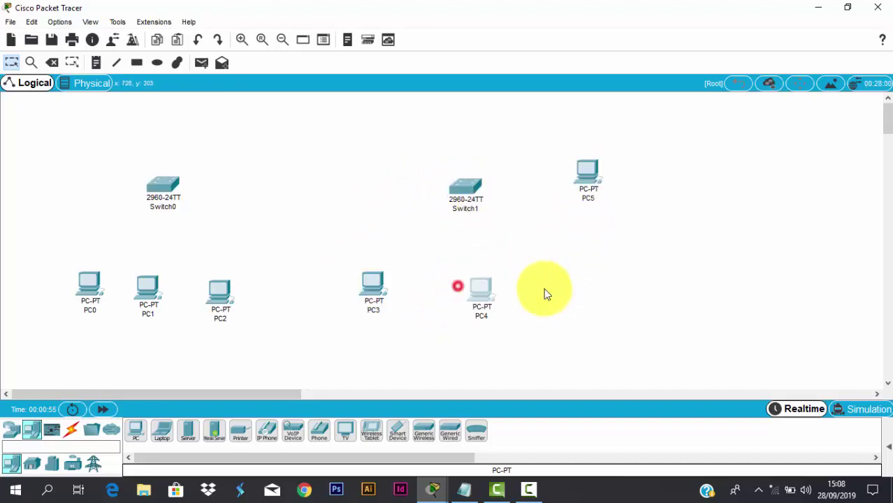
left_click_drag(593, 255, 594, 255)
left_click_drag(373, 283, 598, 322)
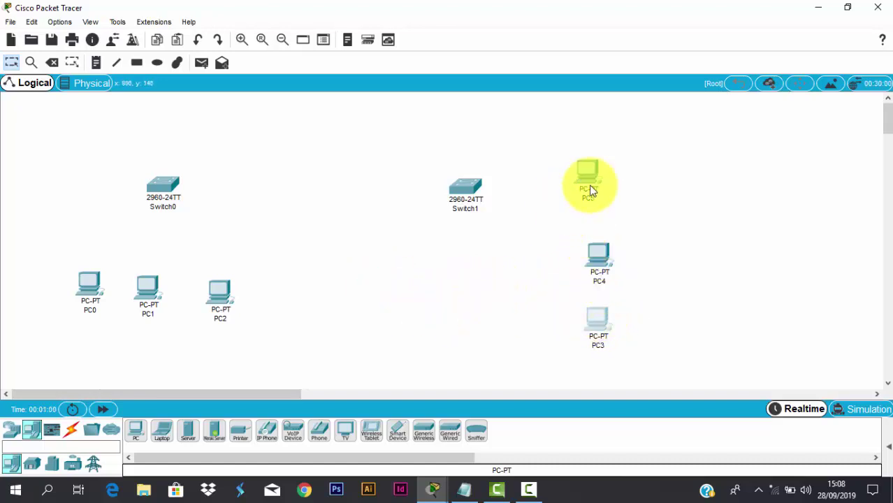
left_click_drag(593, 177, 590, 175)
left_click_drag(598, 256, 596, 250)
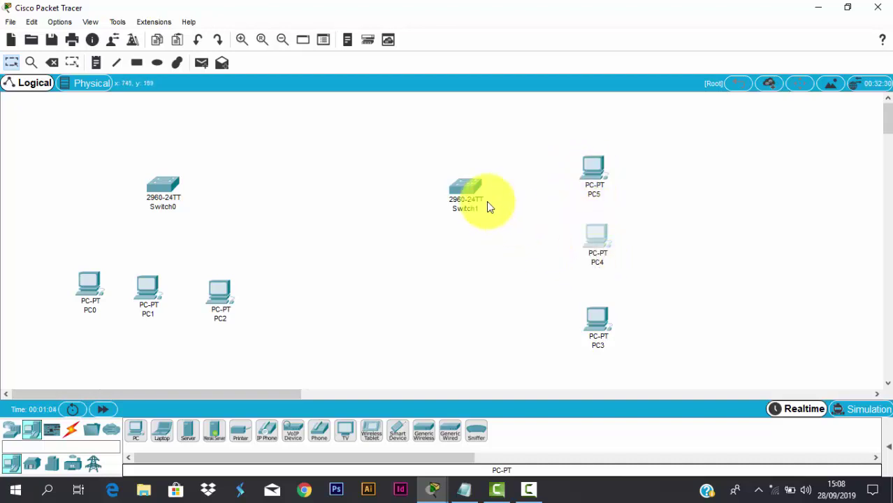
left_click_drag(468, 188, 473, 243)
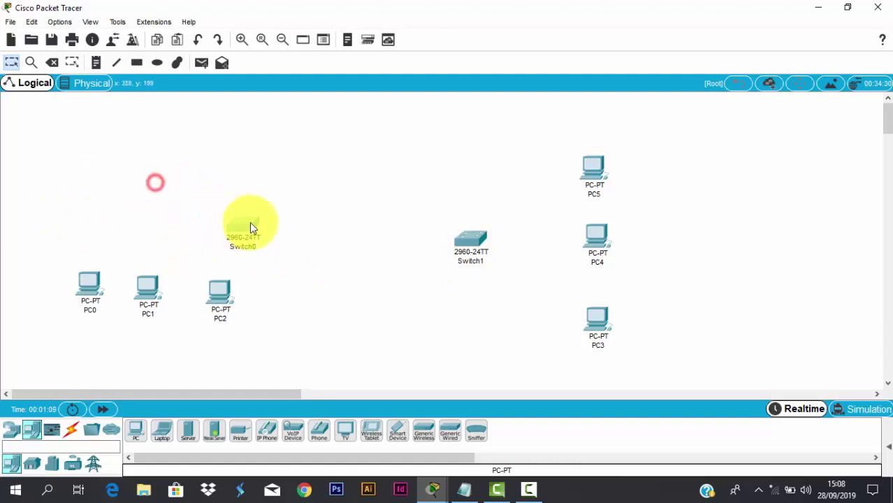
Move Switch0 level with Switch1 and stack PC0, PC1 and PC2 from top to bottom in a column to its left
left_click_drag(318, 250, 311, 245)
left_click_drag(87, 282, 237, 181)
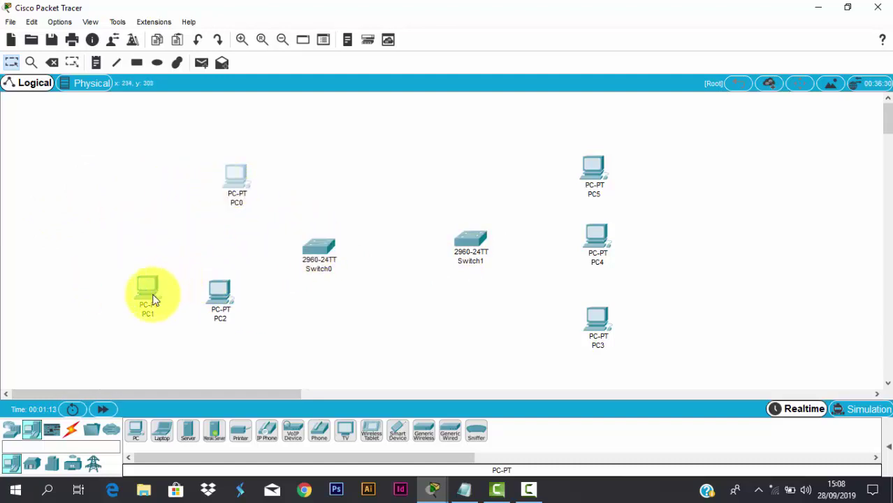
left_click_drag(154, 299, 221, 246)
left_click_drag(220, 292, 222, 293)
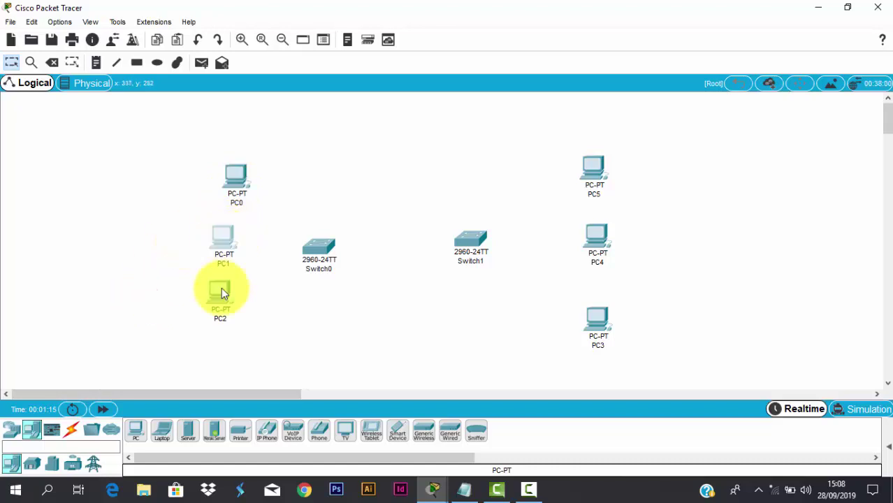
left_click_drag(224, 331, 224, 330)
left_click_drag(238, 176, 229, 153)
left_click_drag(238, 271, 238, 271)
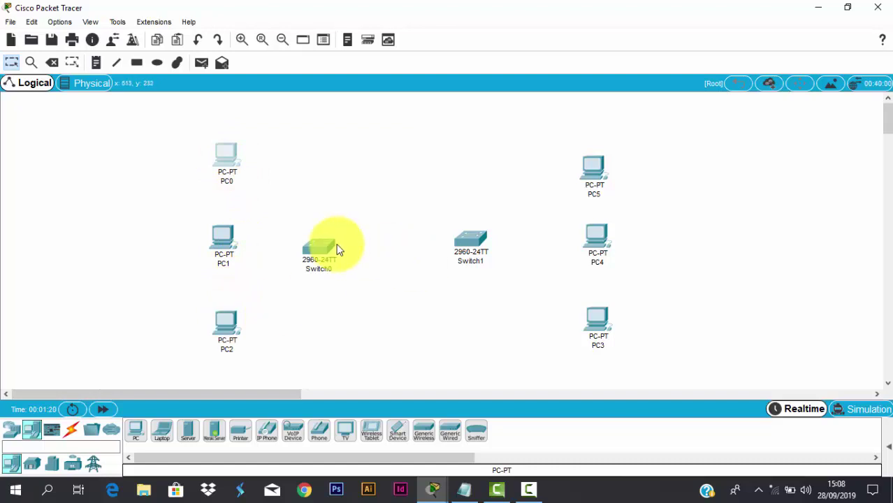
mouse_move(335, 248)
left_mouse_down()
mouse_move(315, 255)
mouse_move(344, 251)
mouse_move(345, 241)
left_mouse_up()
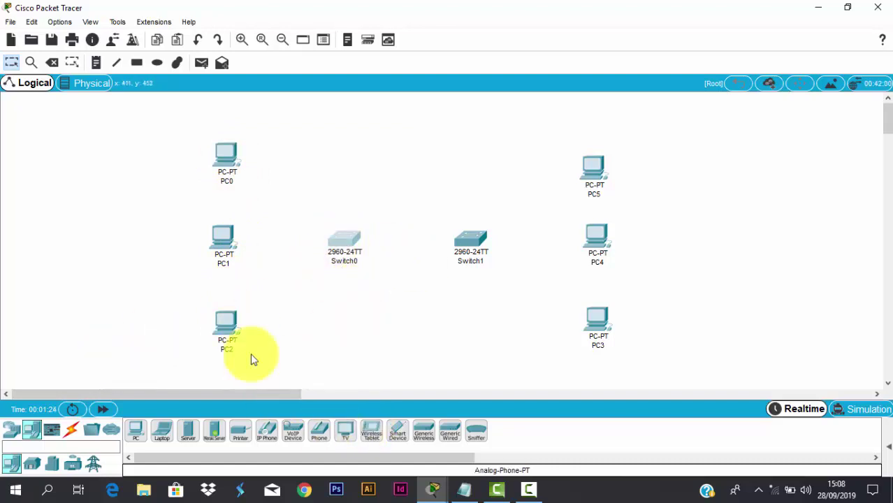
Check step 3 of the Notepad instructions and connect PC0's FastEthernet0 to Switch0's FastEthernet0/1 with a copper straight-through cable
left_click(464, 489)
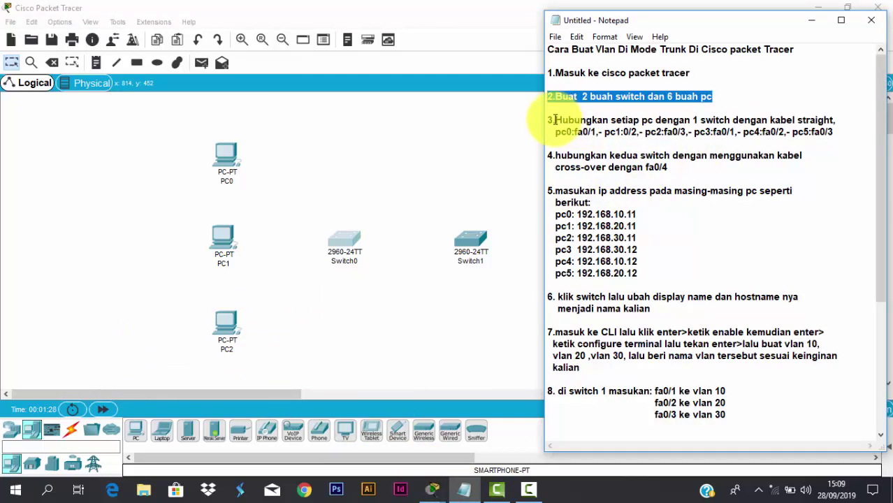
left_click_drag(549, 120, 834, 132)
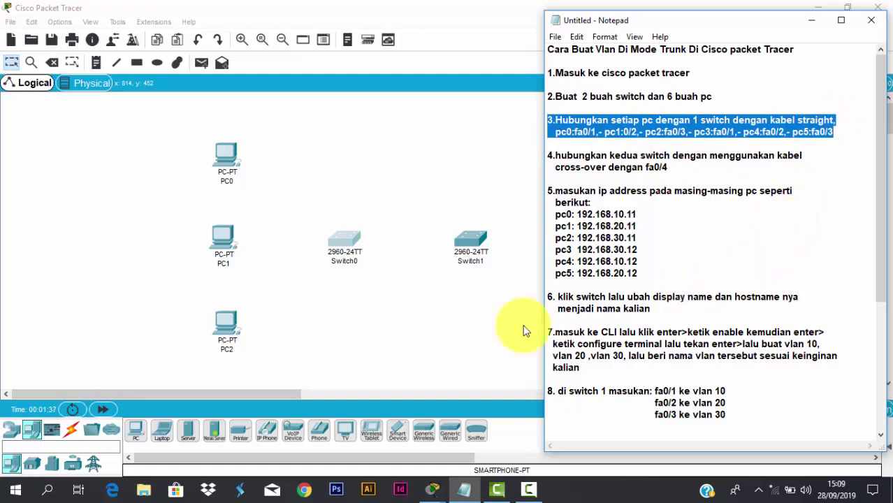
left_click(324, 348)
left_click(74, 432)
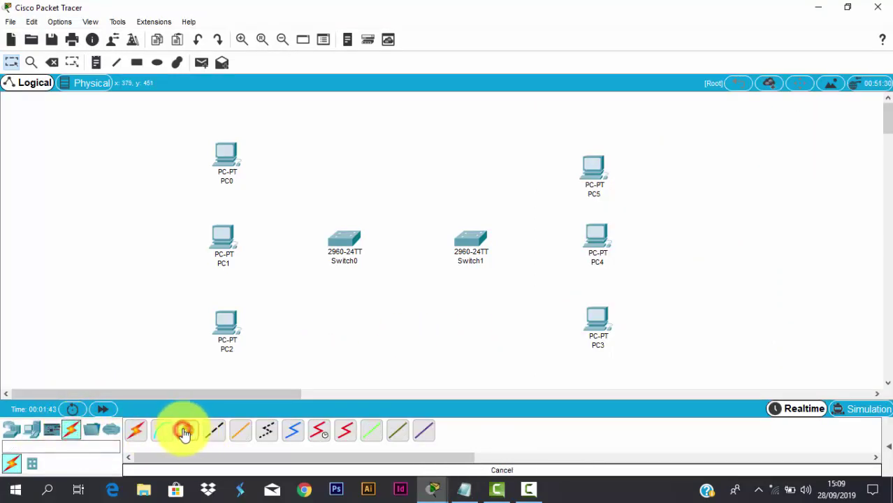
left_click(238, 172)
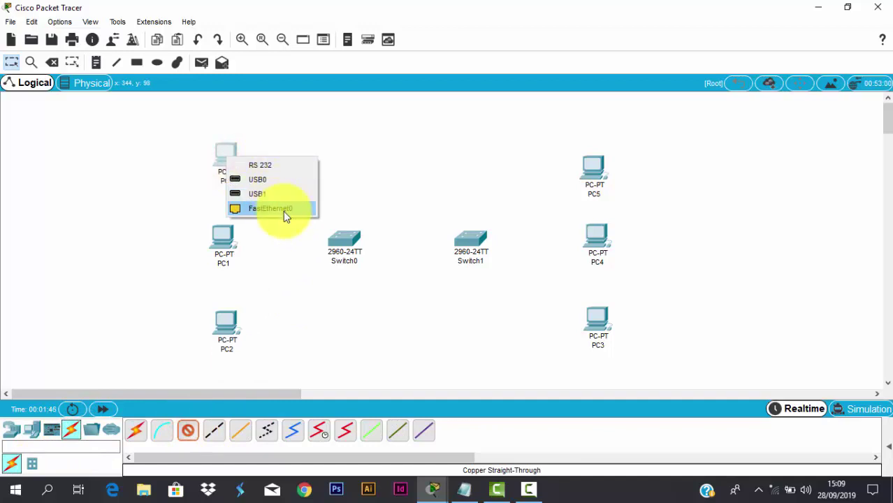
left_click(282, 210)
left_click(342, 234)
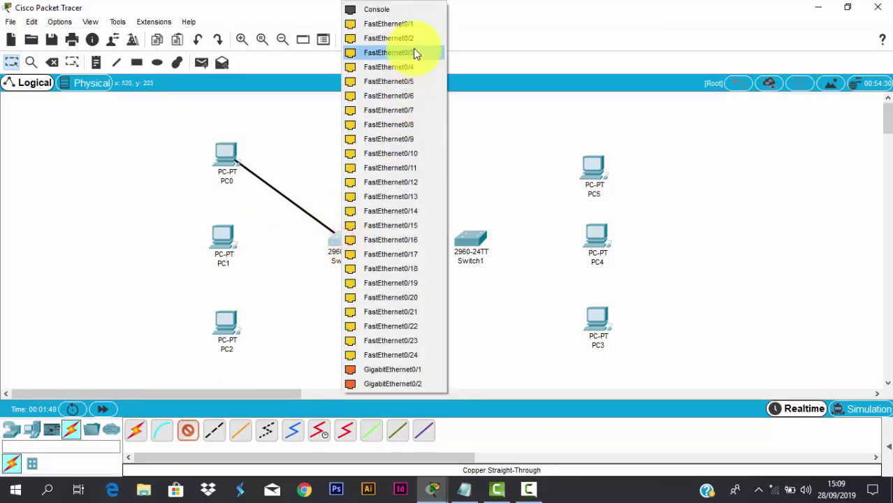
left_click(412, 27)
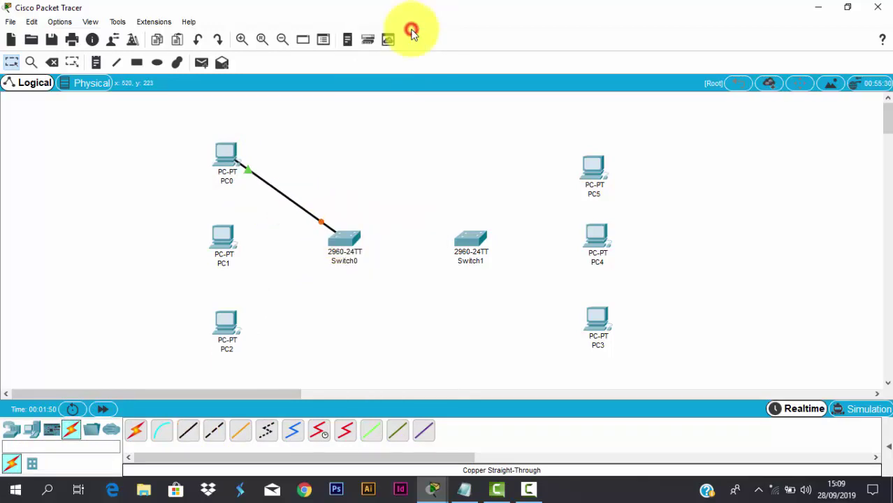
Connect PC1's FastEthernet0 to Switch0's FastEthernet0/2 with a copper straight-through cable
left_click(195, 431)
left_click(221, 241)
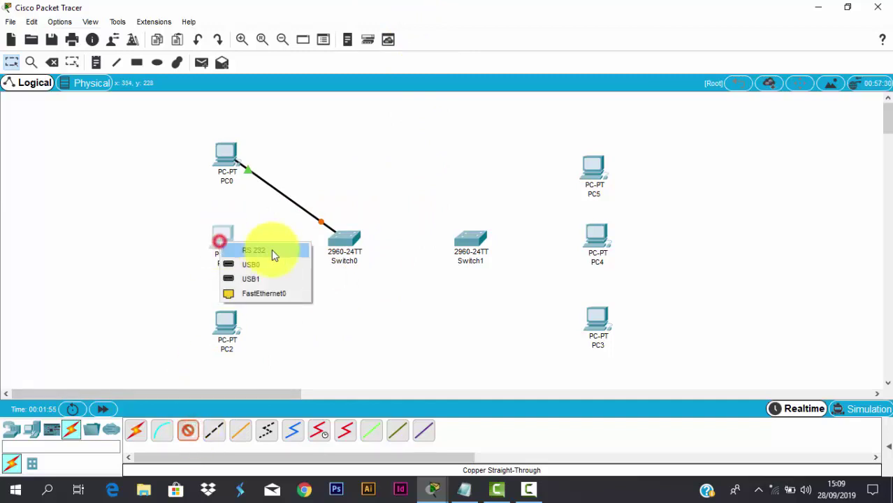
left_click(253, 295)
left_click(341, 236)
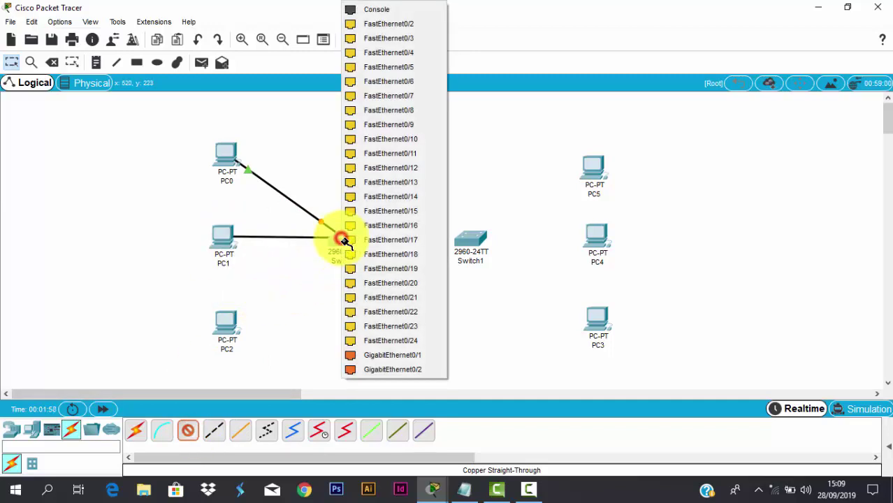
left_click(412, 27)
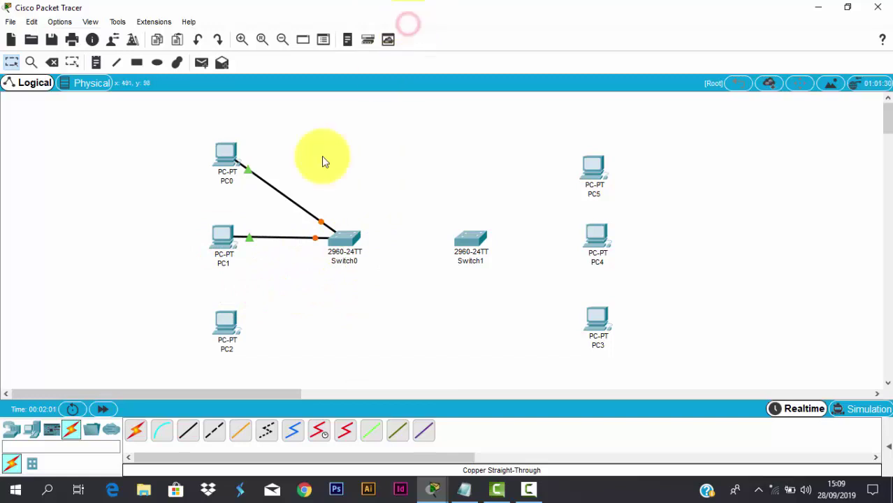
Connect PC2's FastEthernet0 to Switch0's FastEthernet0/3 with a copper straight-through cable
left_click(188, 431)
left_click(225, 320)
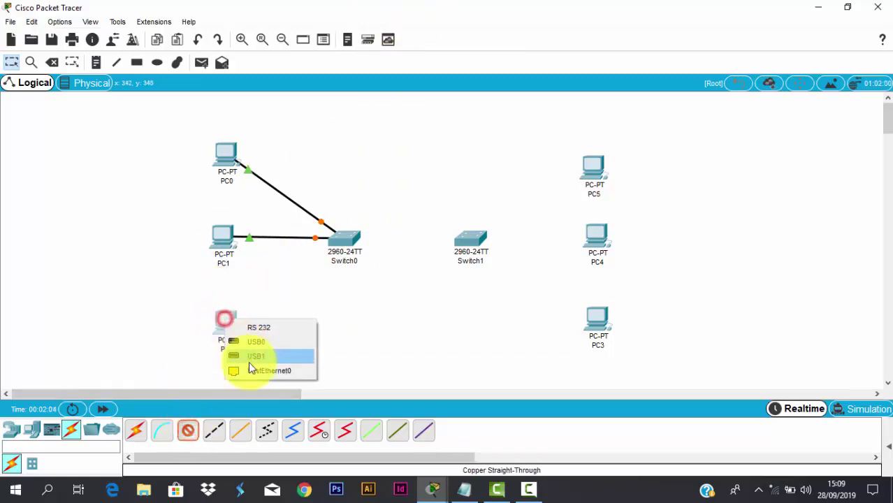
left_click(240, 368)
left_click(340, 244)
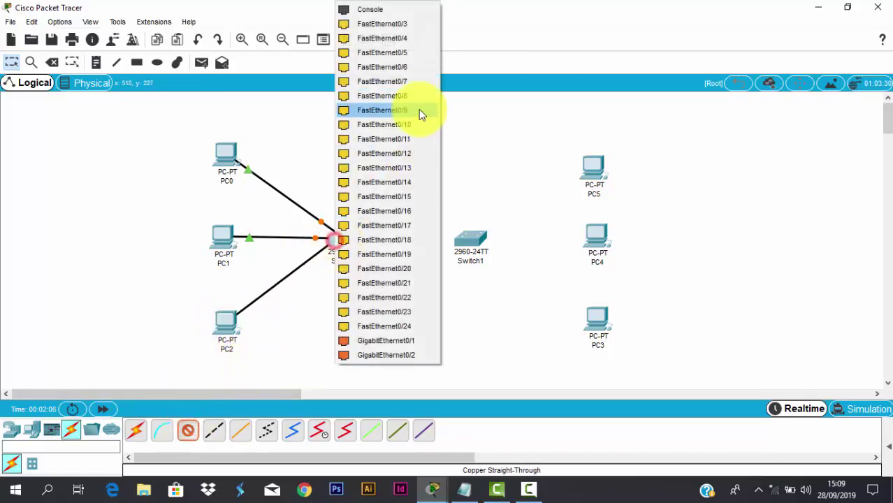
left_click(404, 26)
Connect PC3's FastEthernet0 to Switch1's FastEthernet0/1 with a copper straight-through cable
left_click(187, 430)
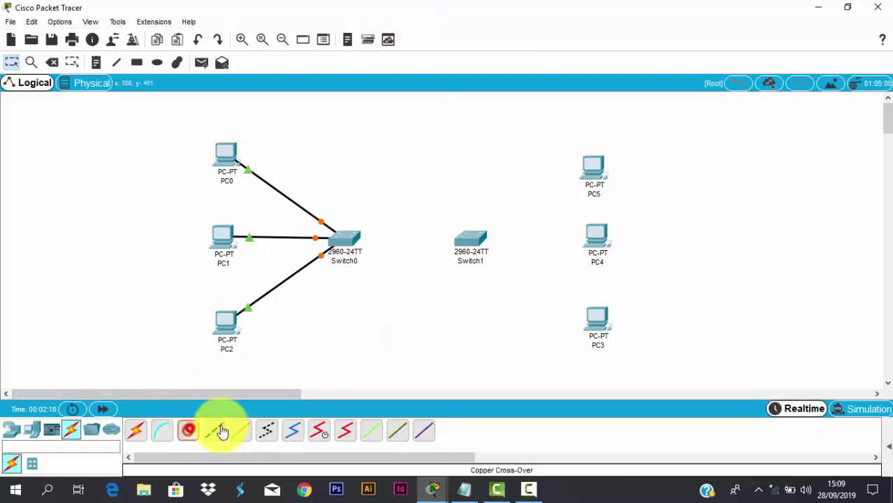
left_click(594, 323)
left_click(644, 377)
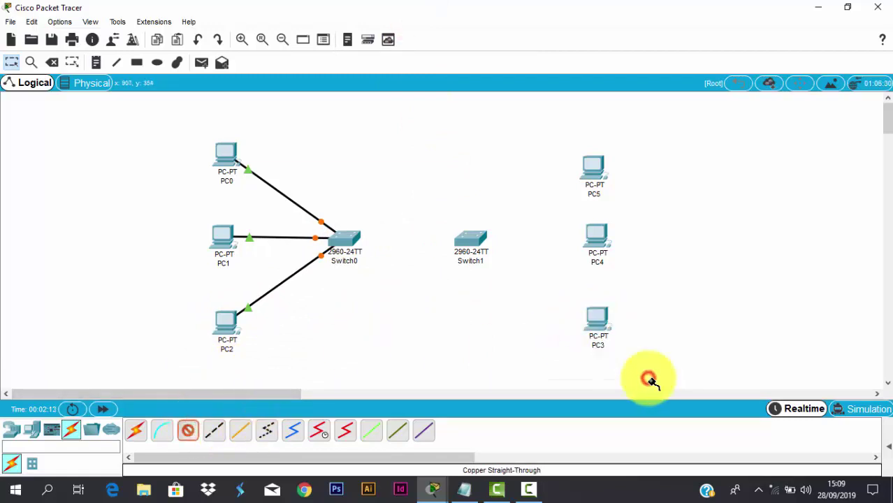
left_click(467, 241)
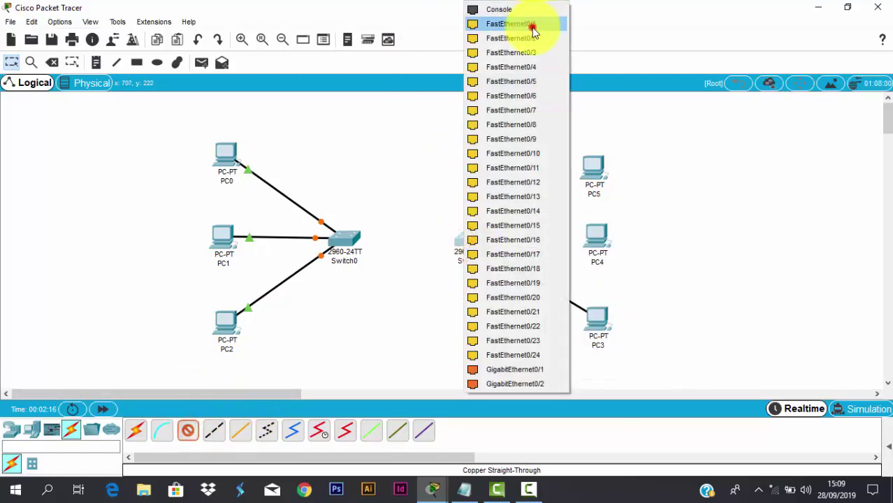
left_click(535, 25)
Connect PC4's FastEthernet0 to Switch1's FastEthernet0/2 with a copper straight-through cable
left_click(187, 430)
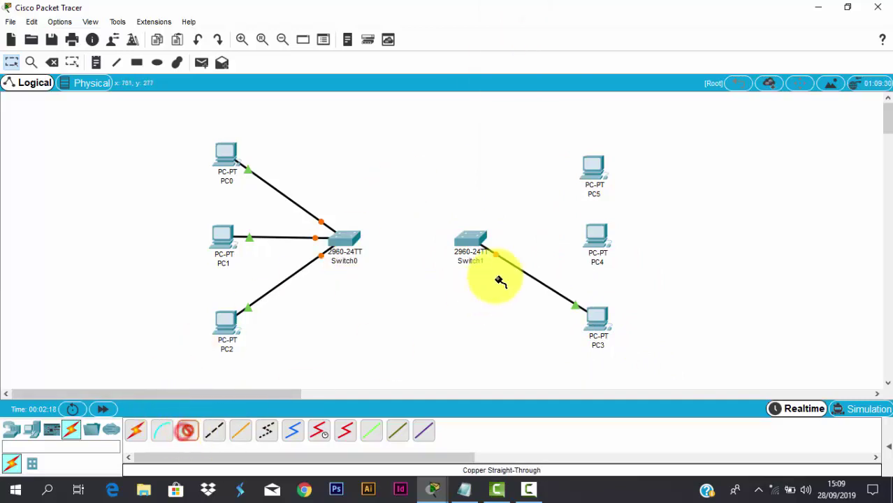
left_click(596, 239)
left_click(641, 293)
left_click(467, 241)
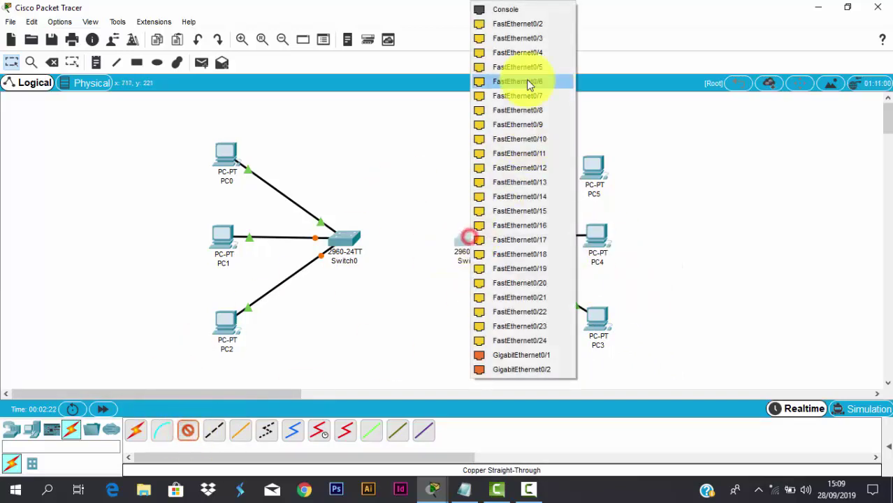
left_click(538, 31)
Connect PC5's FastEthernet0 to Switch1's FastEthernet0/3 with a copper straight-through cable
left_click(187, 430)
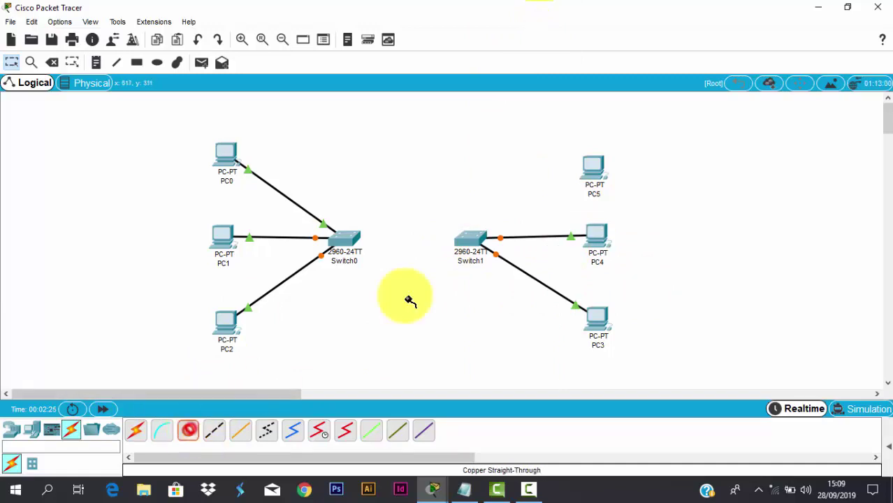
left_click(583, 170)
left_click(623, 218)
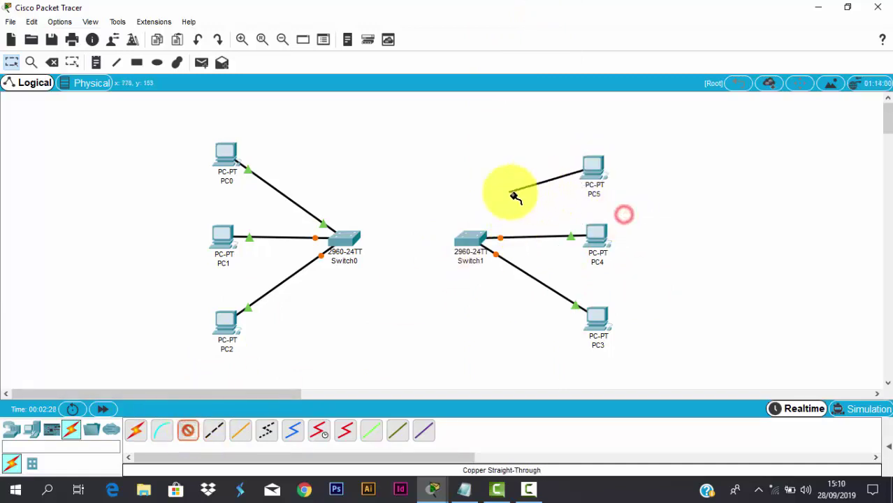
left_click(471, 235)
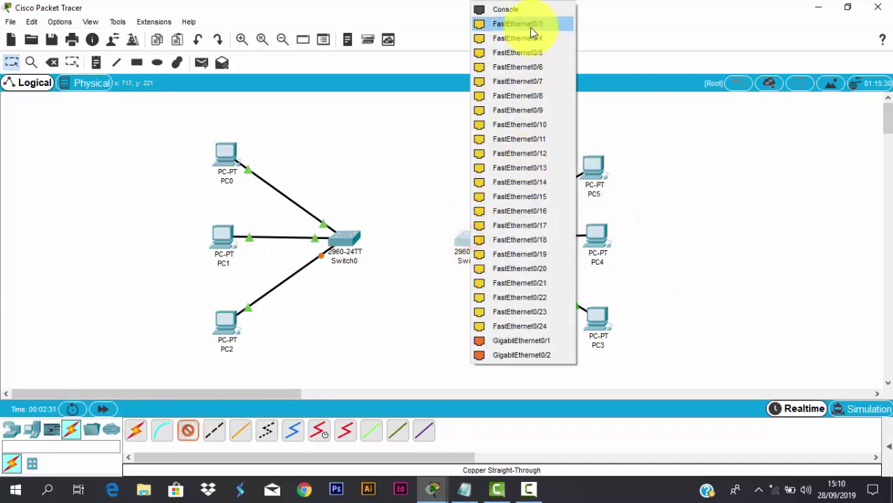
left_click(522, 24)
Check step 4 of the Notepad instructions and link Switch0's FastEthernet0/4 to Switch1's FastEthernet0/4 with a copper cross-over cable
left_click(463, 489)
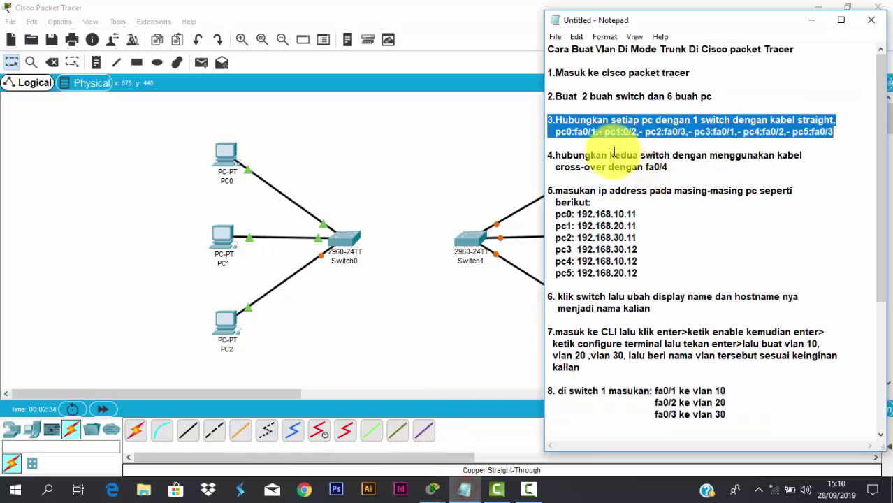
left_click_drag(547, 155, 727, 176)
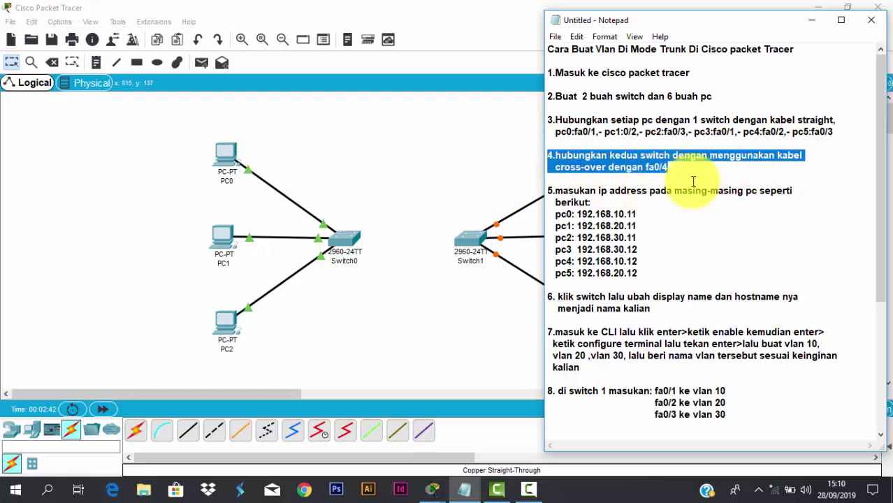
left_click(379, 321)
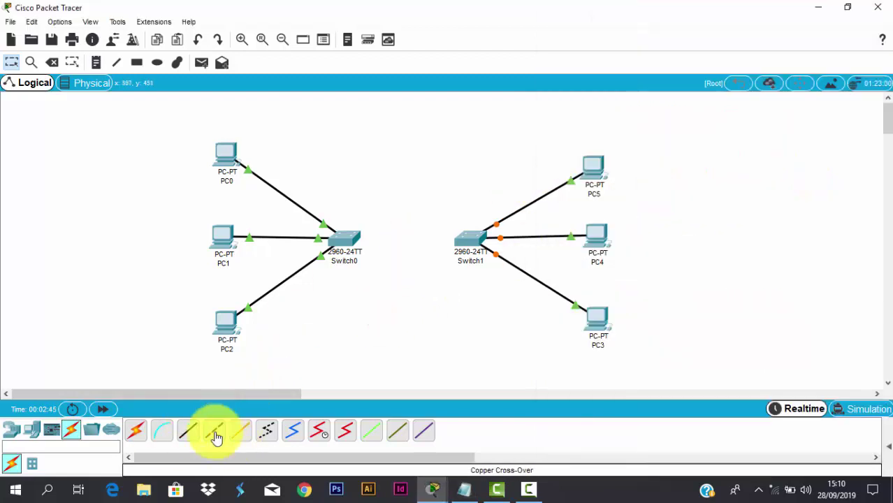
left_click(344, 238)
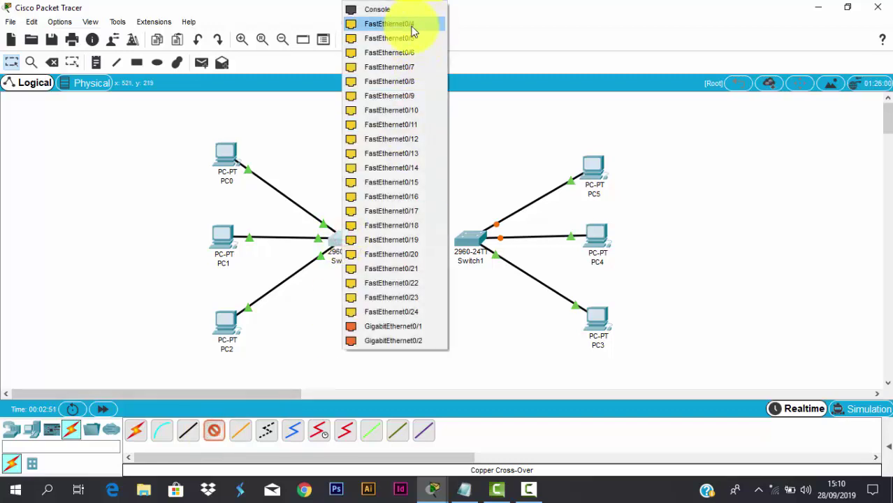
left_click(411, 25)
left_click(467, 238)
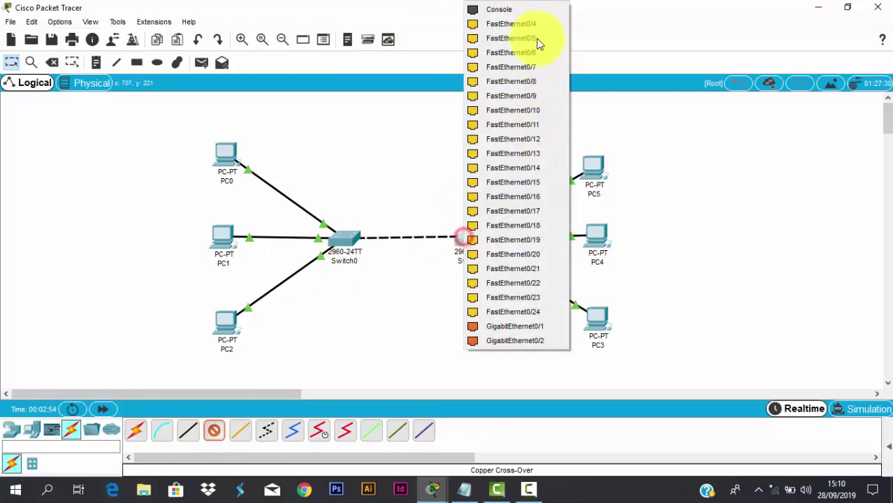
left_click(526, 24)
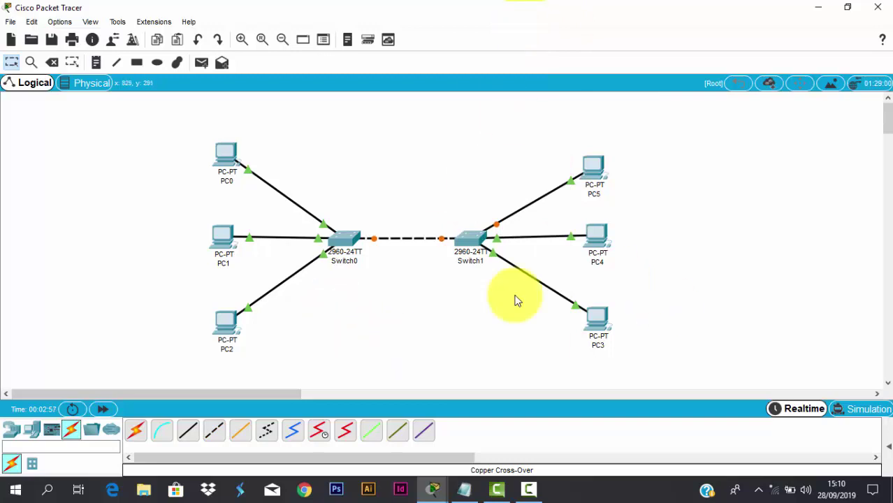
Check step 5 of the Notepad instructions and give PC0 the static IP address 192.168.10.11
left_click(468, 491)
left_click_drag(557, 190, 670, 273)
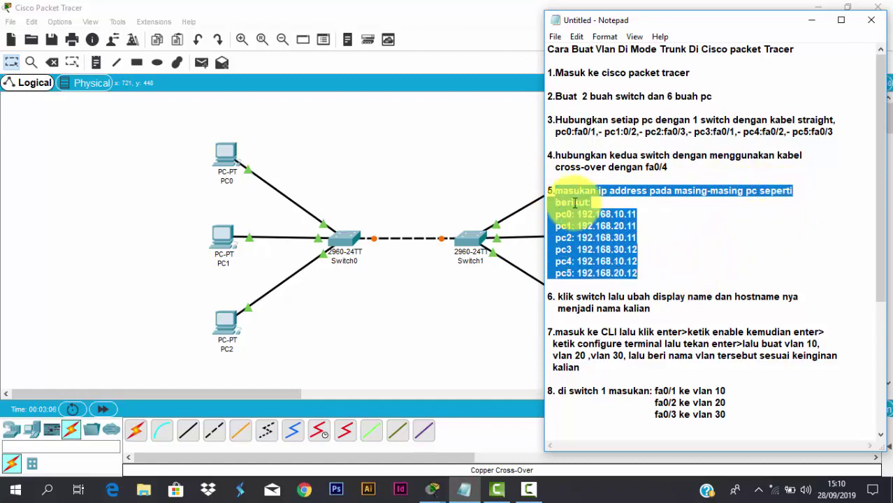
left_click(661, 225)
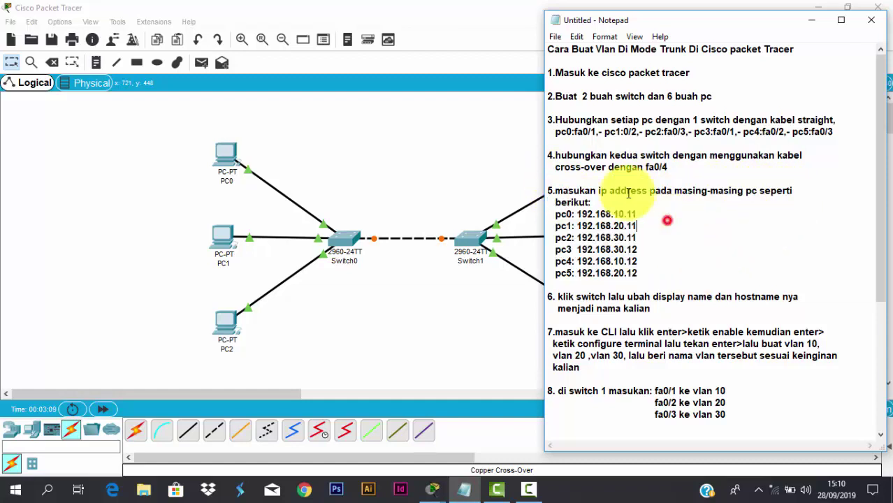
left_click_drag(556, 214, 644, 214)
left_click(226, 155)
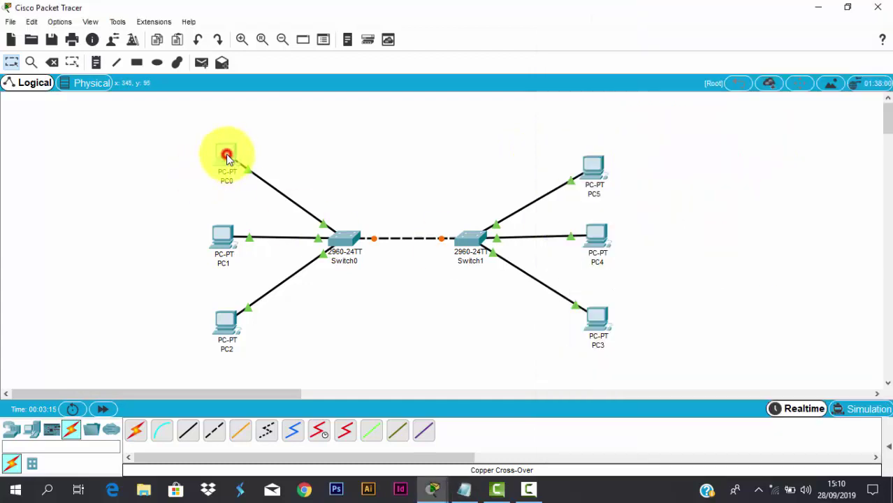
left_click(225, 155)
left_click(264, 94)
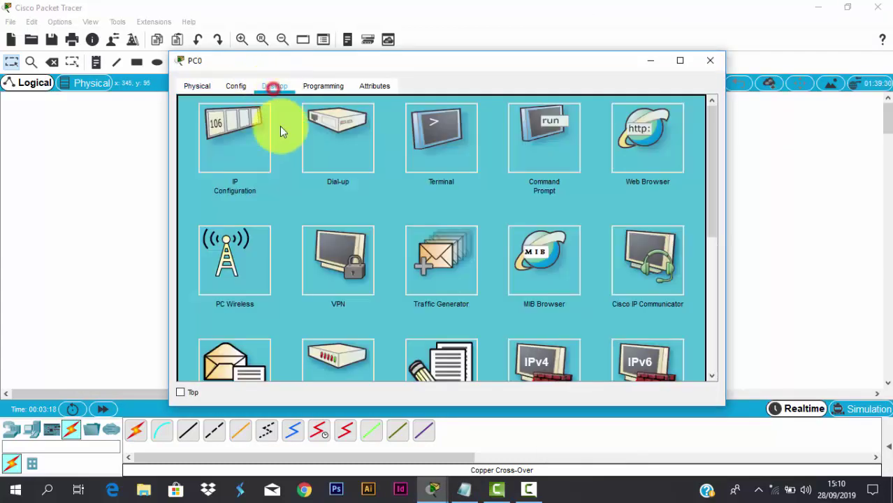
left_click(210, 125)
left_click(365, 120)
left_click(368, 120)
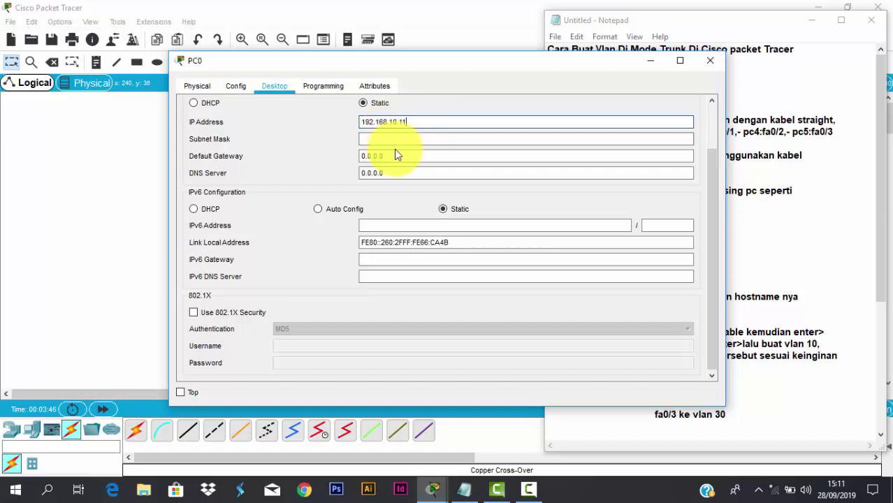
left_click(711, 63)
Look up PC1's address in the Notepad list and set its static IP to 192.168.20.11 with subnet mask 255.255.255.0
mouse_move(636, 214)
left_mouse_down()
mouse_move(556, 214)
mouse_move(636, 226)
left_mouse_up()
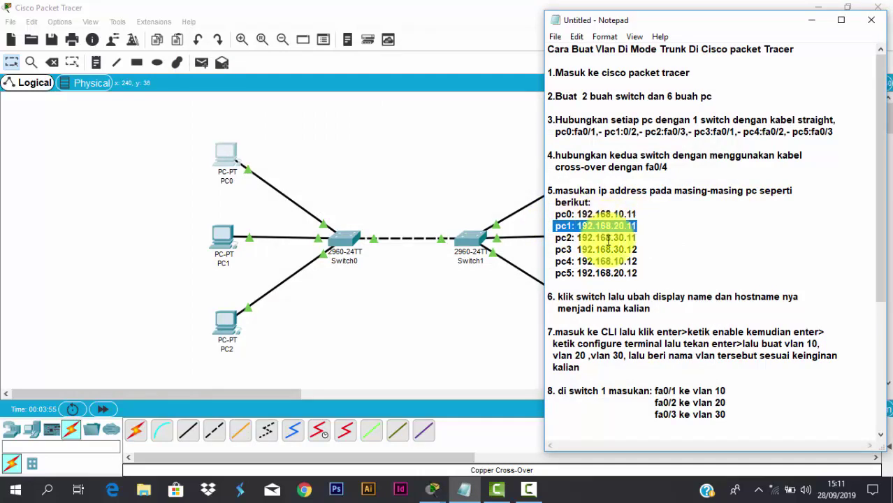
left_click(222, 240)
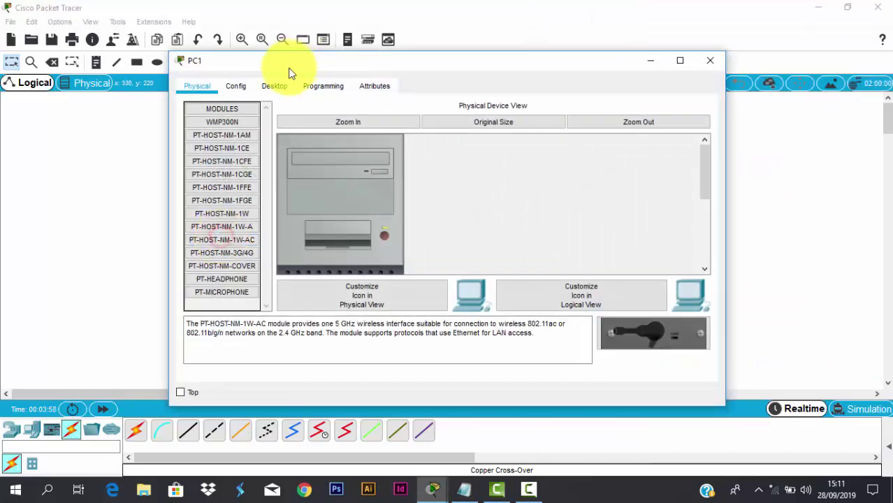
left_click(275, 84)
left_click(246, 138)
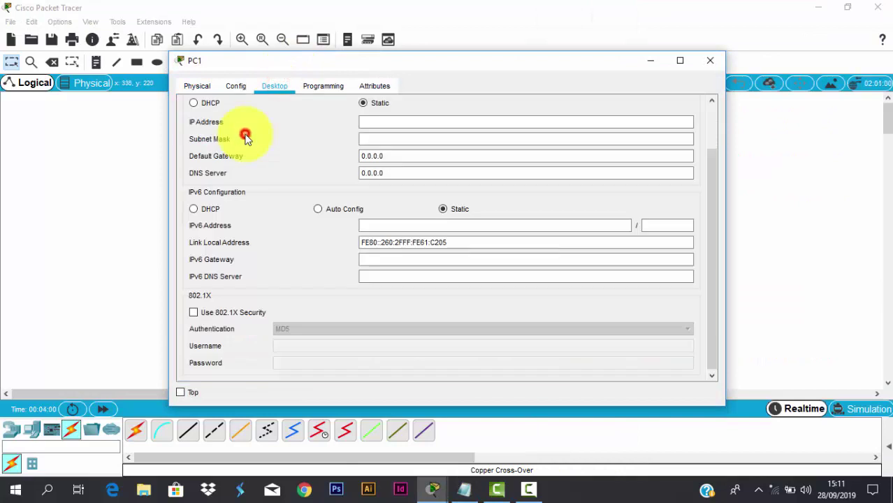
left_click(391, 142)
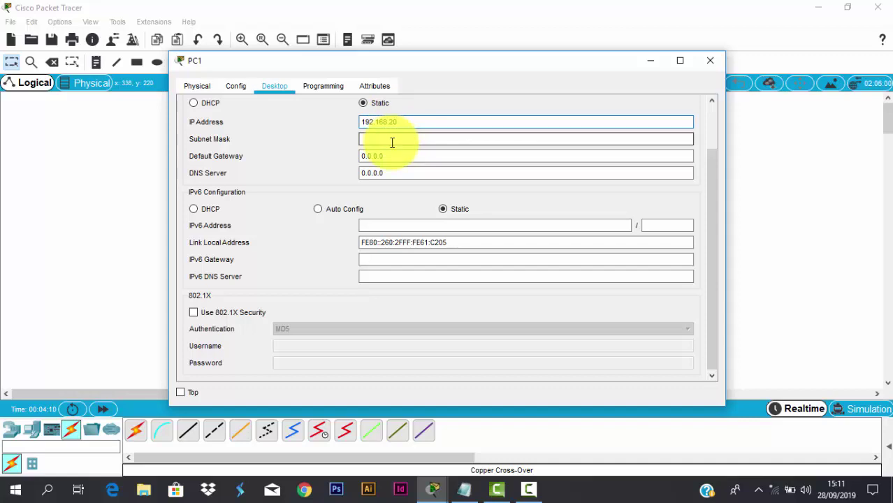
type(".11")
left_click(391, 143)
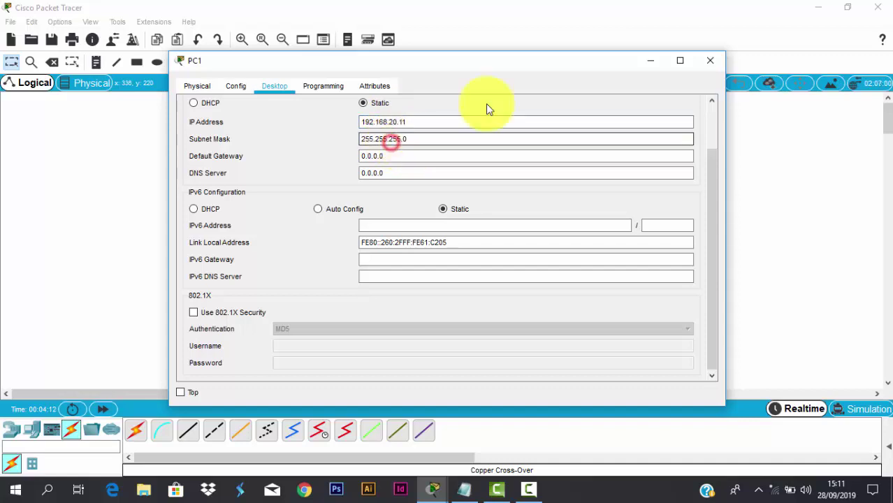
left_click(710, 60)
Look up PC2's address in the Notepad list and set its static IP to 192.168.30.11 with subnet mask 255.255.255.0
left_click(464, 489)
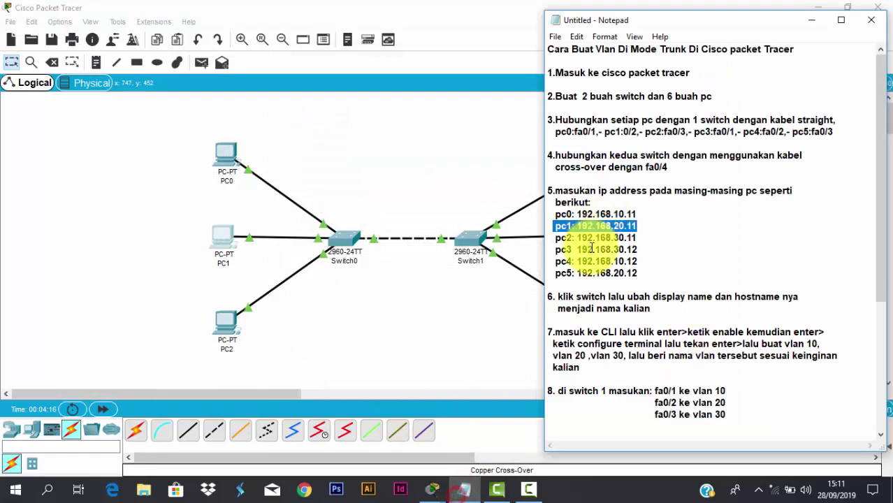
left_click_drag(557, 237, 636, 238)
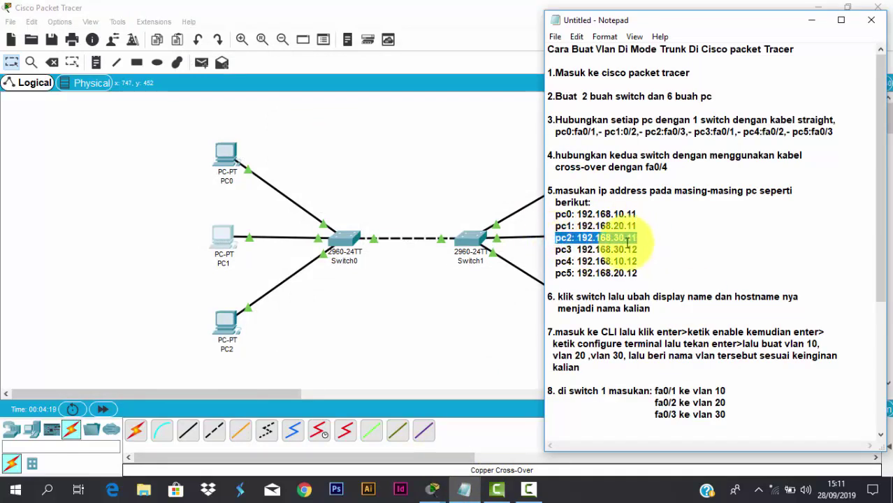
left_click(409, 289)
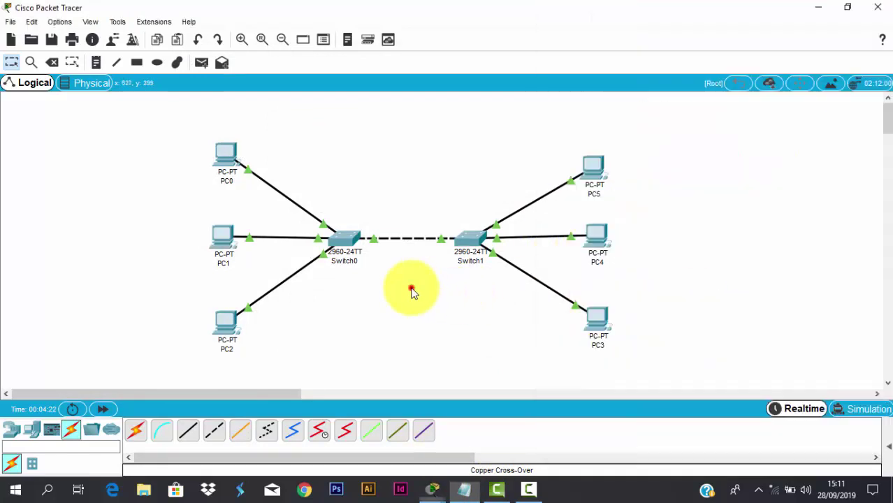
left_click(217, 318)
left_click(273, 86)
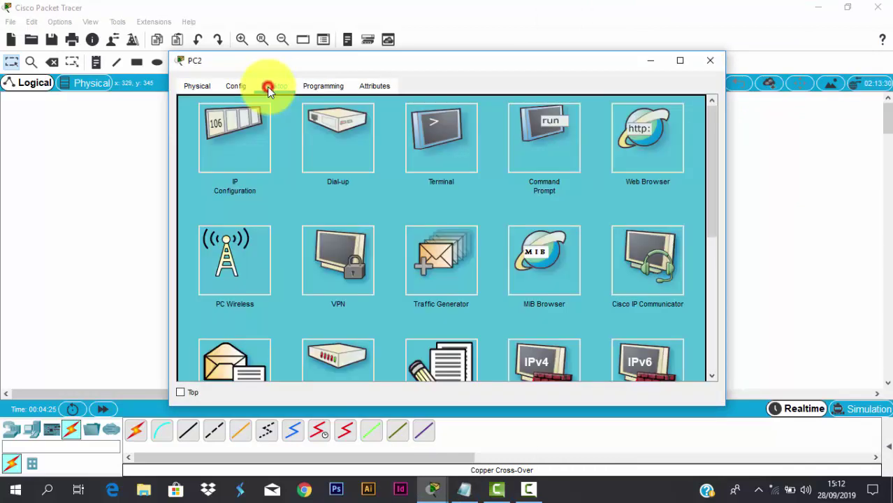
left_click(276, 164)
left_click(386, 123)
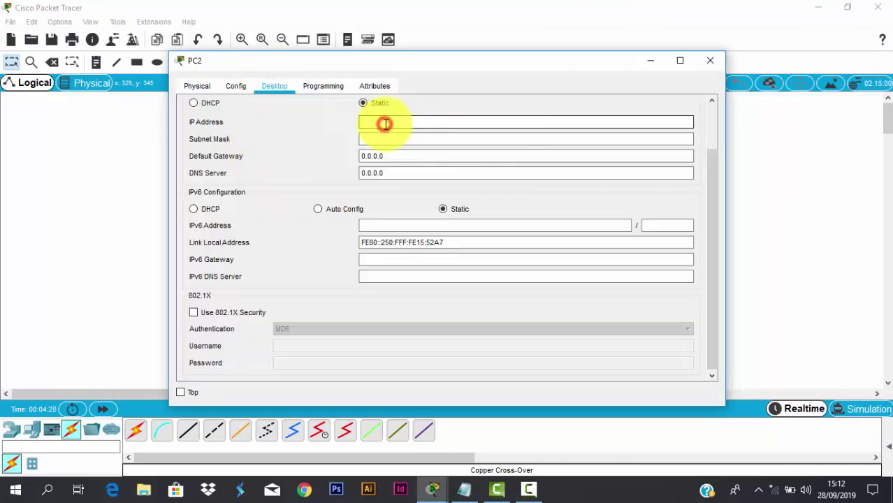
type("192.168.30.11")
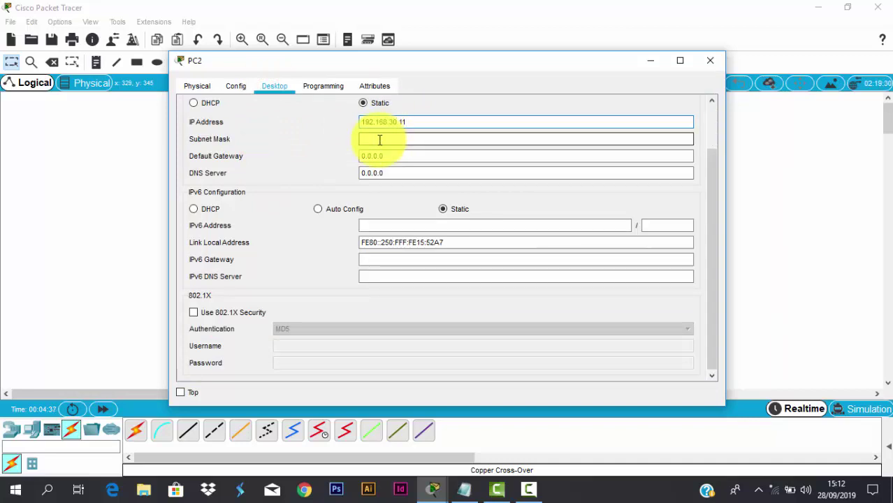
left_click(375, 137)
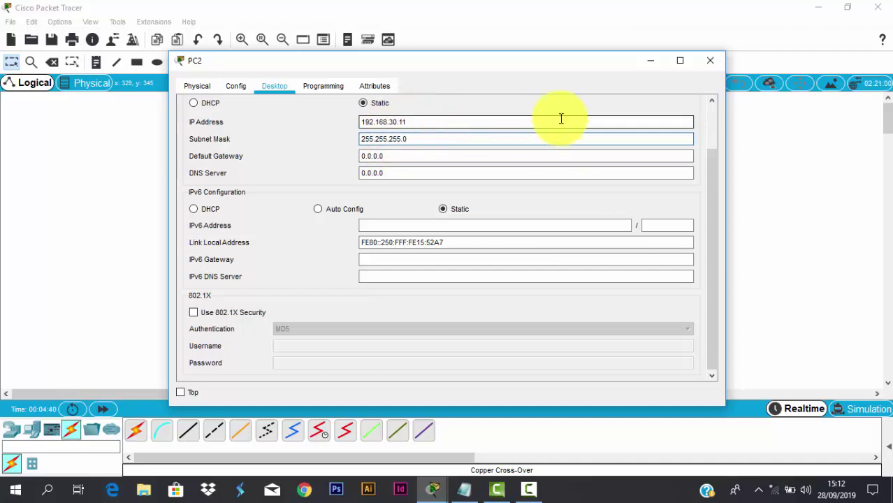
left_click(710, 60)
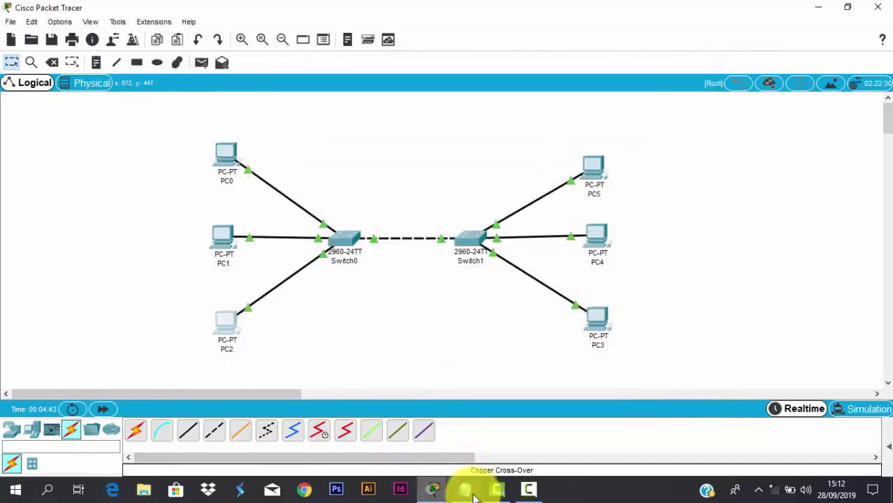
Look up PC3's address in the Notepad list and set its static IP to 192.168.30.12 with subnet mask 255.255.255.0
left_click(474, 494)
left_click_drag(556, 249, 637, 250)
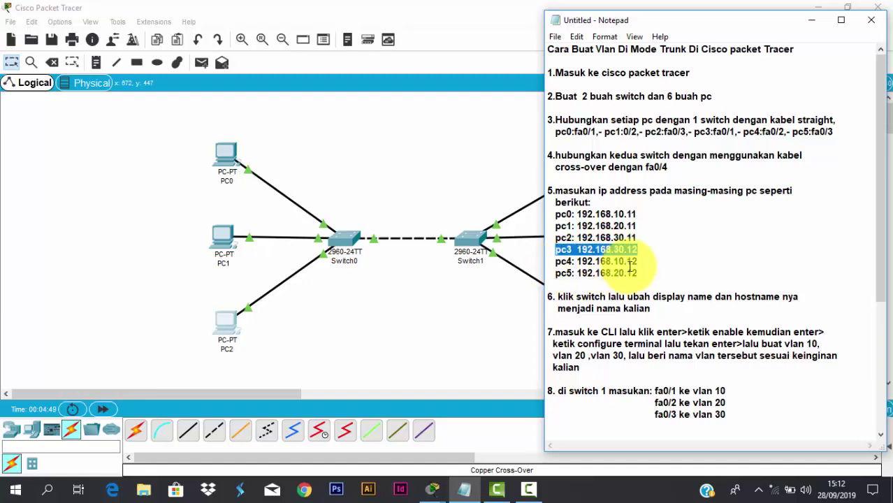
left_click(465, 313)
left_click(591, 320)
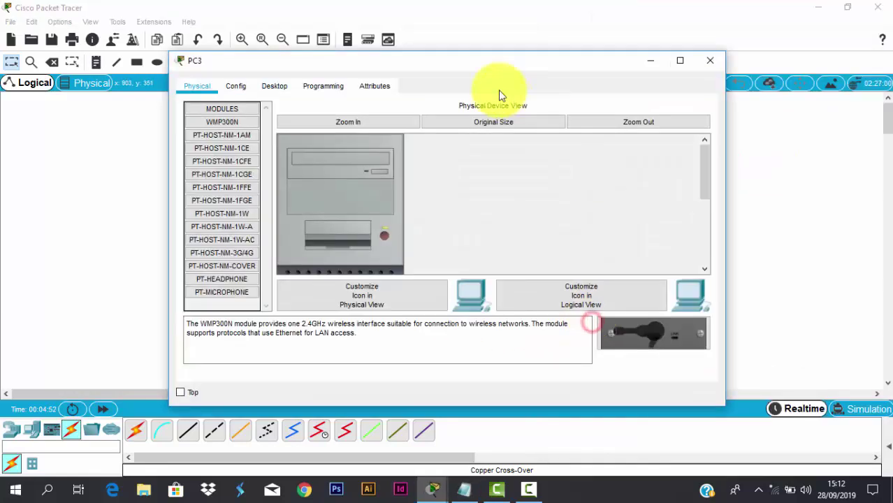
left_click(280, 87)
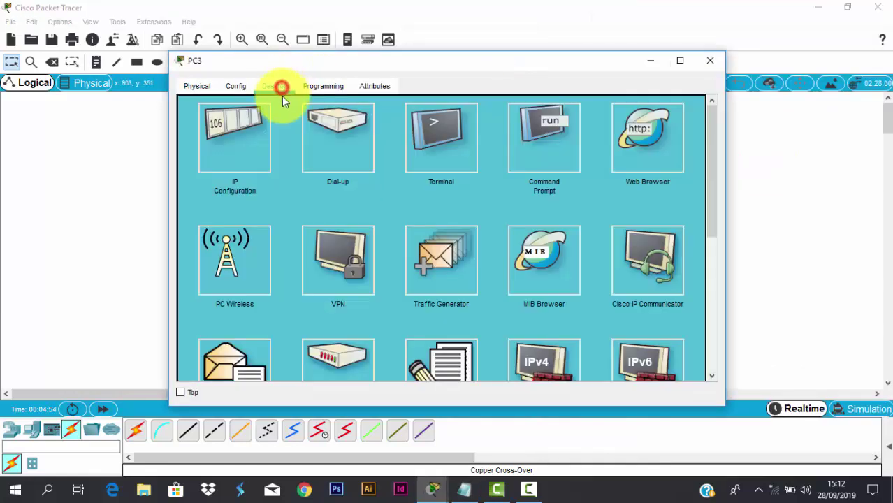
left_click(257, 155)
left_click(379, 122)
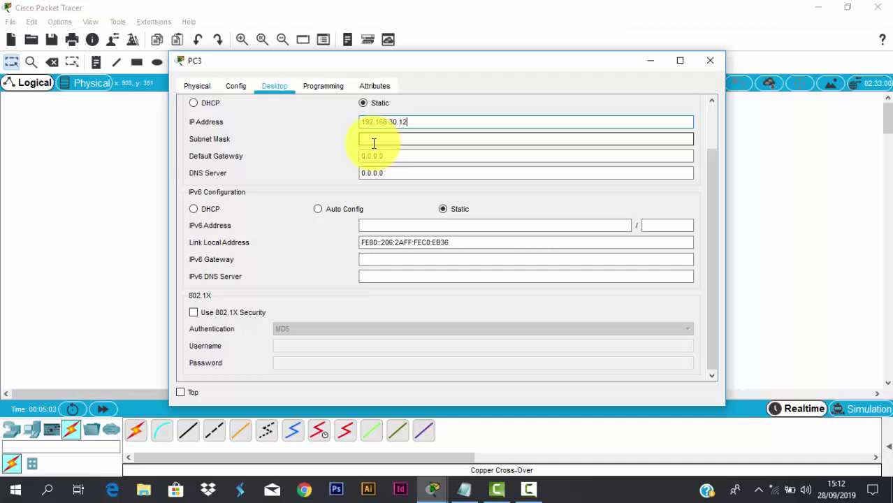
left_click(390, 139)
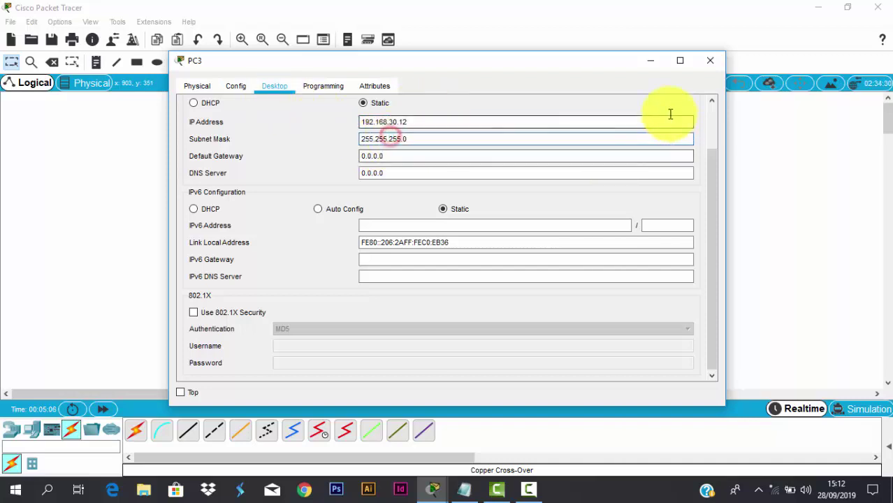
left_click(710, 61)
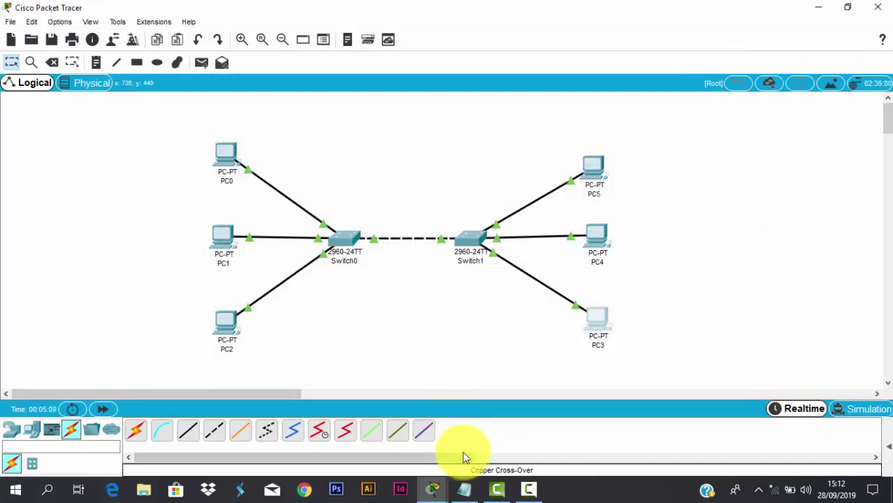
Look up PC4's address in the Notepad list and set its static IP to 192.168.10.12 with subnet mask 255.255.255.0
left_click(464, 488)
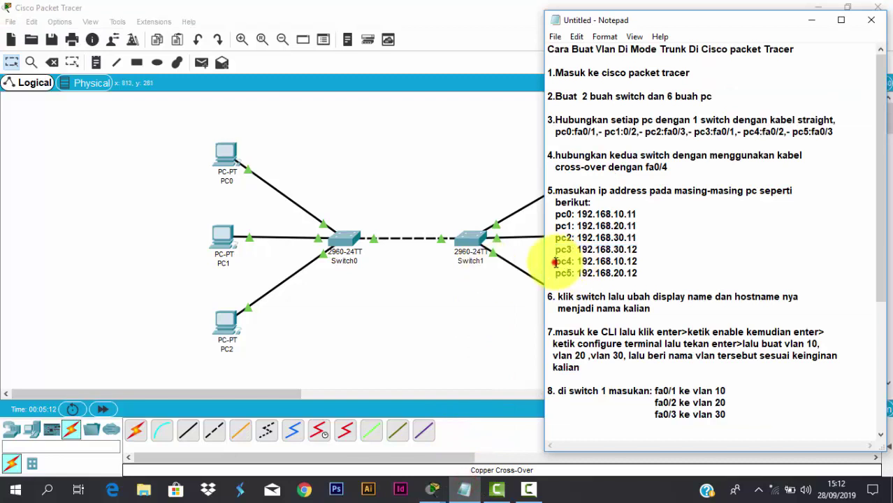
left_click_drag(555, 262, 637, 260)
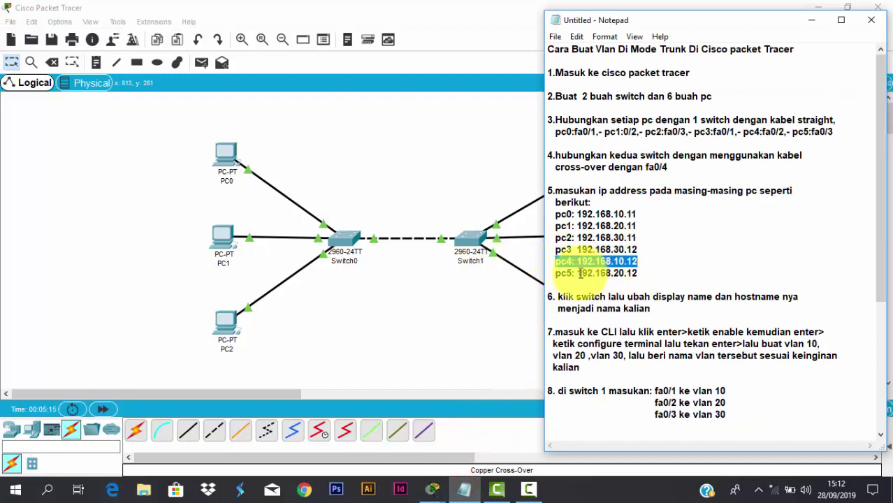
left_click(447, 313)
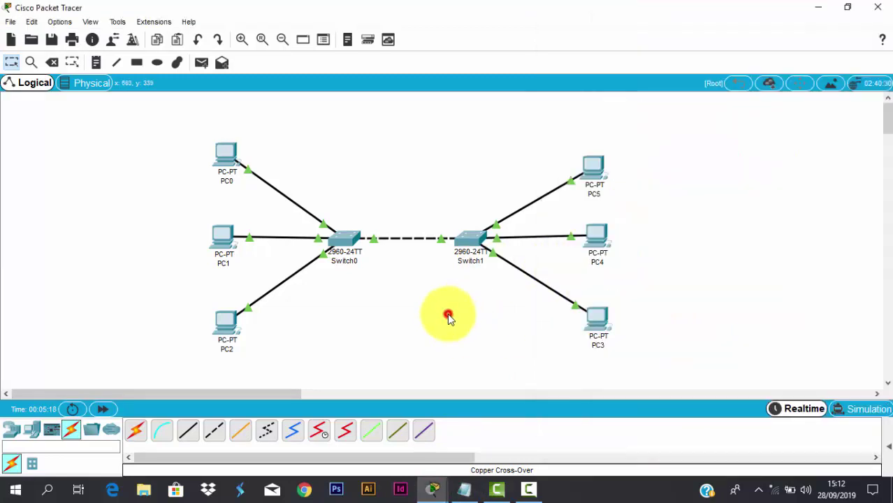
left_click(599, 239)
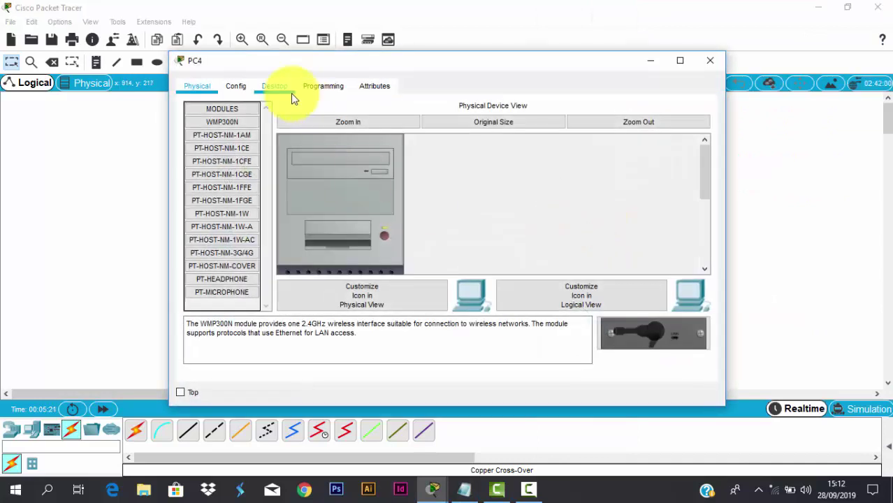
left_click(275, 86)
left_click(220, 155)
left_click(391, 123)
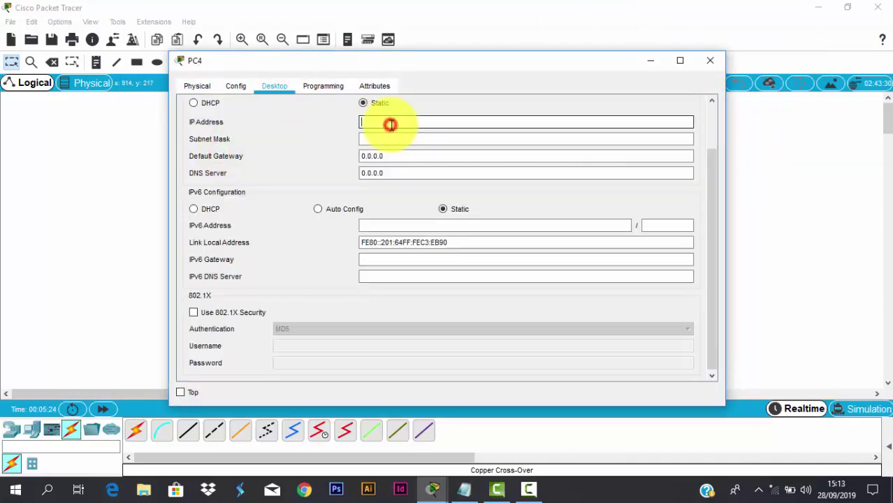
type("1")
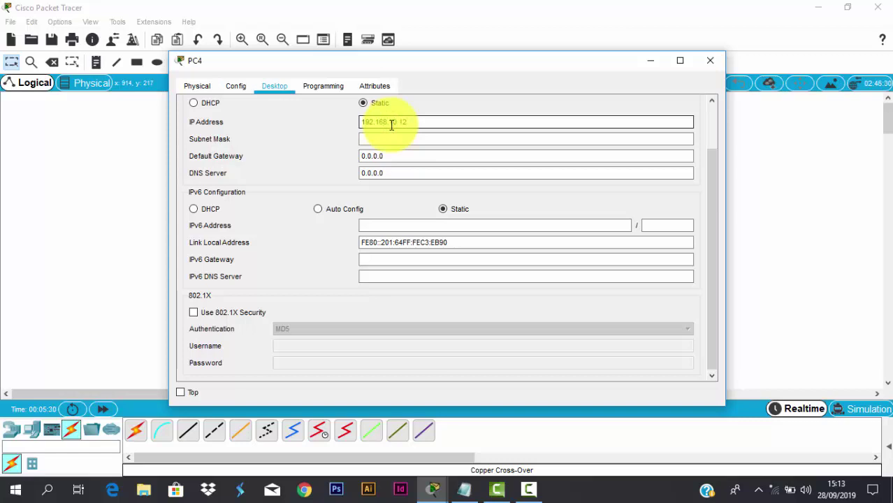
type("92.168.10.12")
left_click(395, 139)
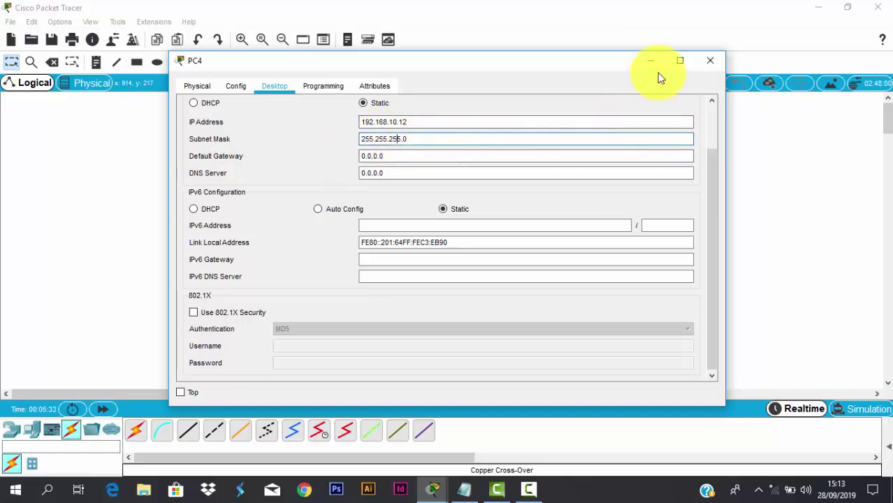
left_click(703, 61)
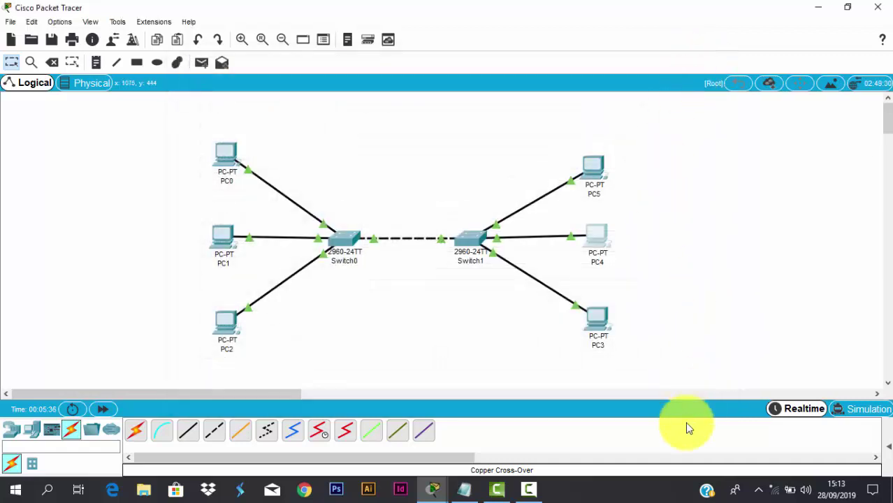
Look up PC5's address in the Notepad list and set its static IP to 192.168.20.12 with subnet mask 255.255.255.0
left_click(464, 489)
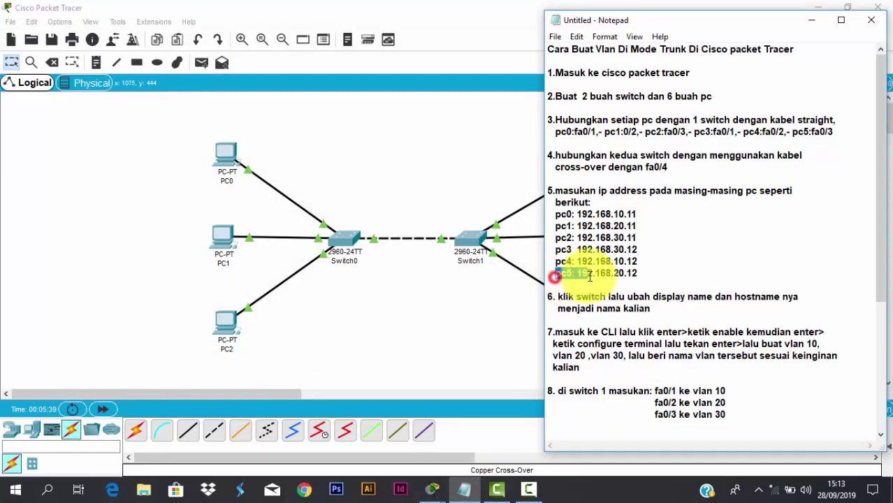
left_click_drag(554, 273, 548, 284)
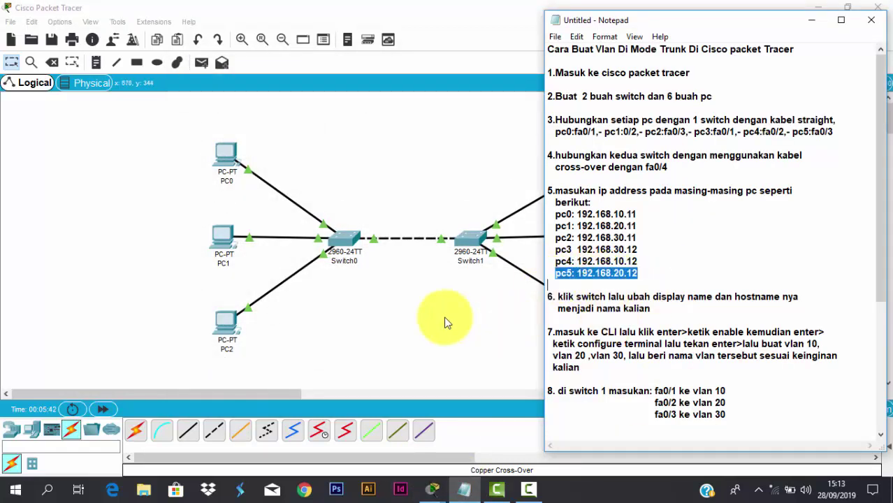
left_click(426, 312)
left_click(598, 169)
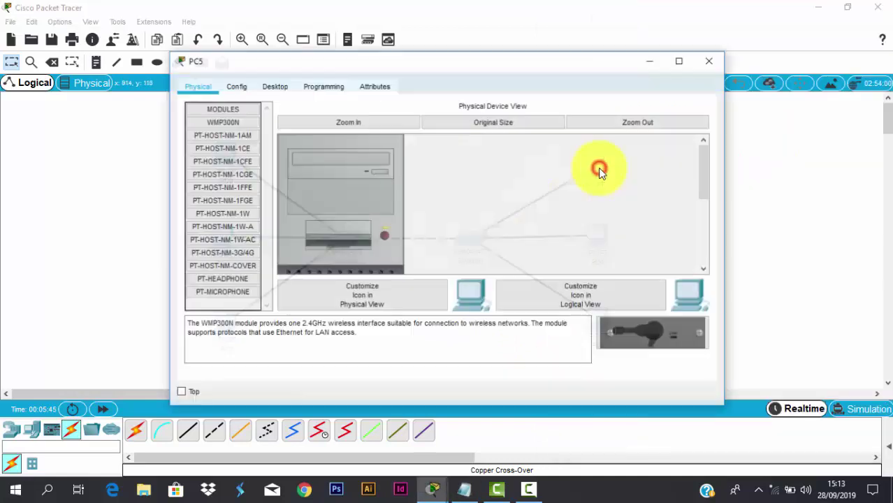
left_click(267, 87)
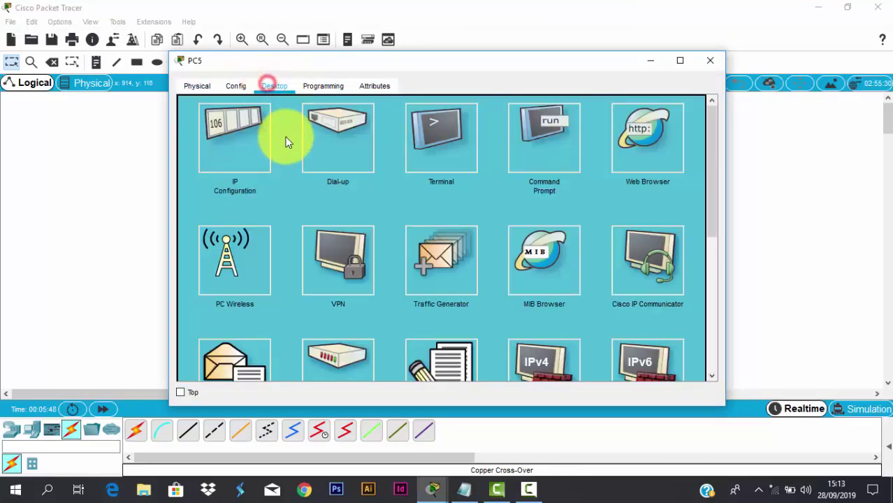
left_click(239, 140)
left_click(385, 123)
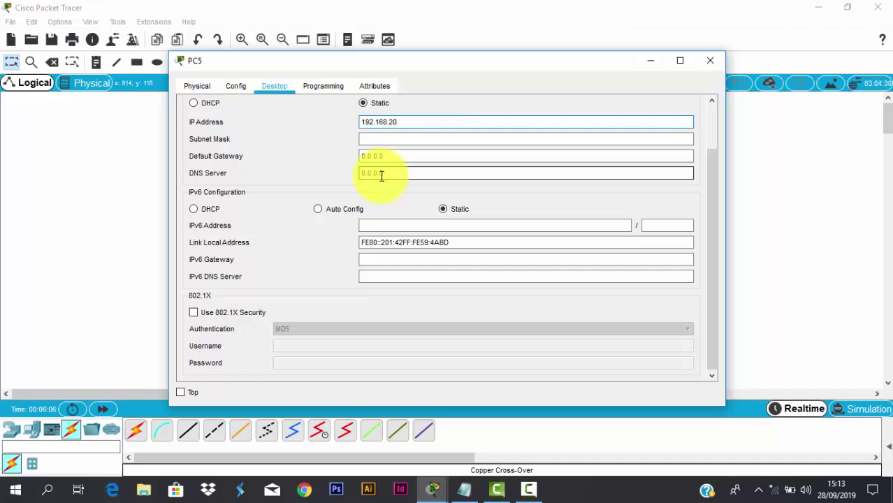
left_click(410, 139)
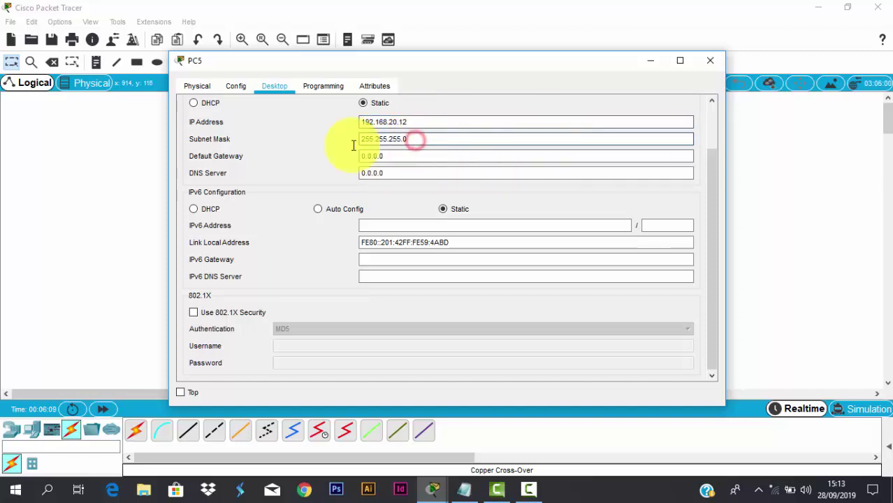
left_click(710, 60)
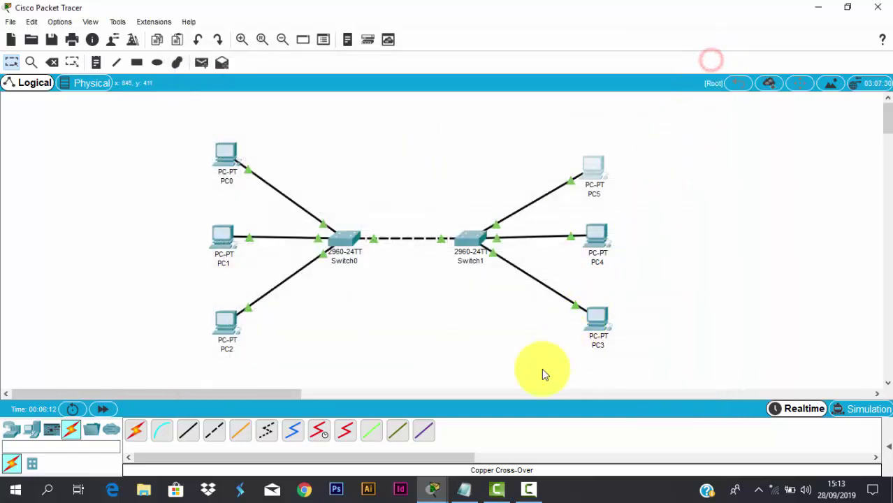
left_click(411, 301)
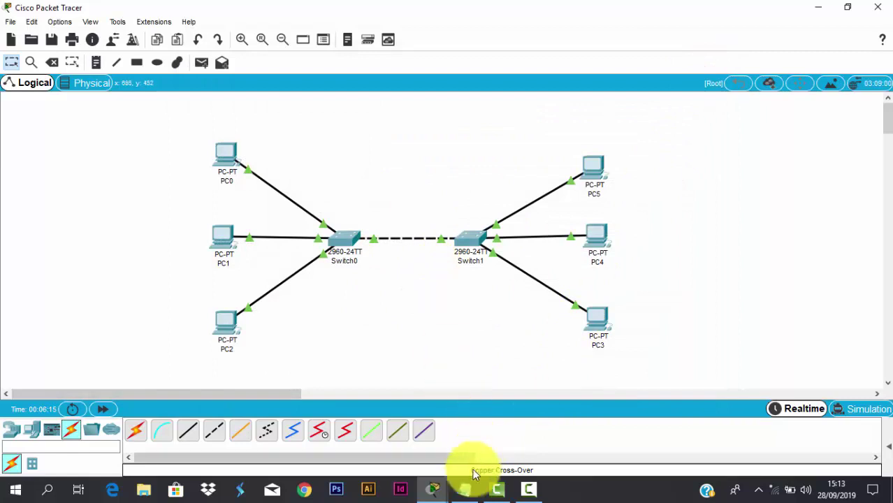
Check step 6 of the Notepad instructions and set both the display name and hostname of Switch0 to the author's first name
left_click(461, 490)
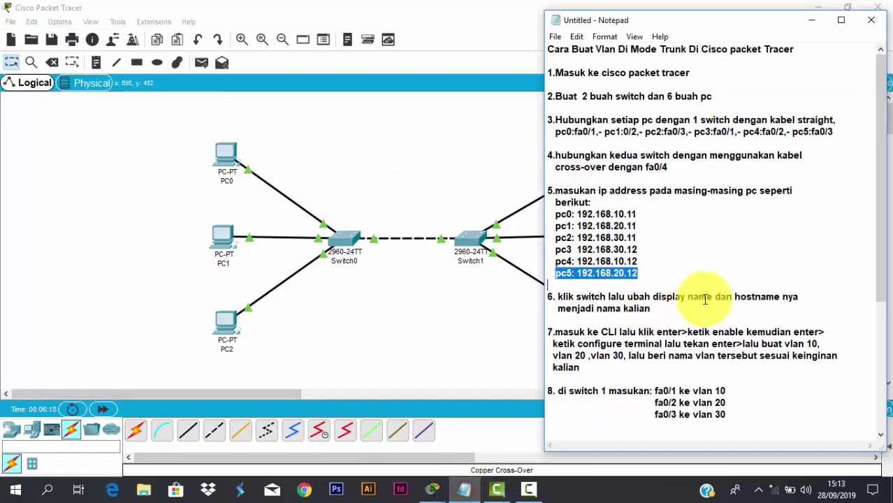
left_click_drag(549, 297, 693, 306)
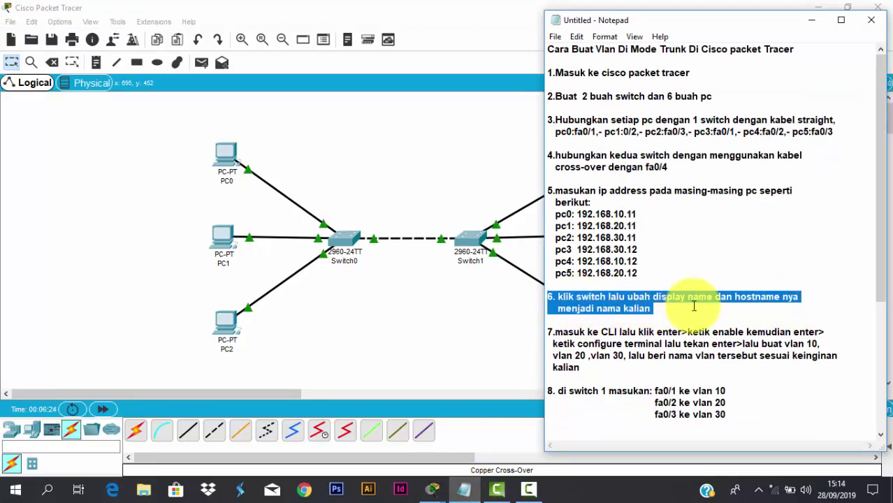
left_click(372, 336)
left_click(343, 240)
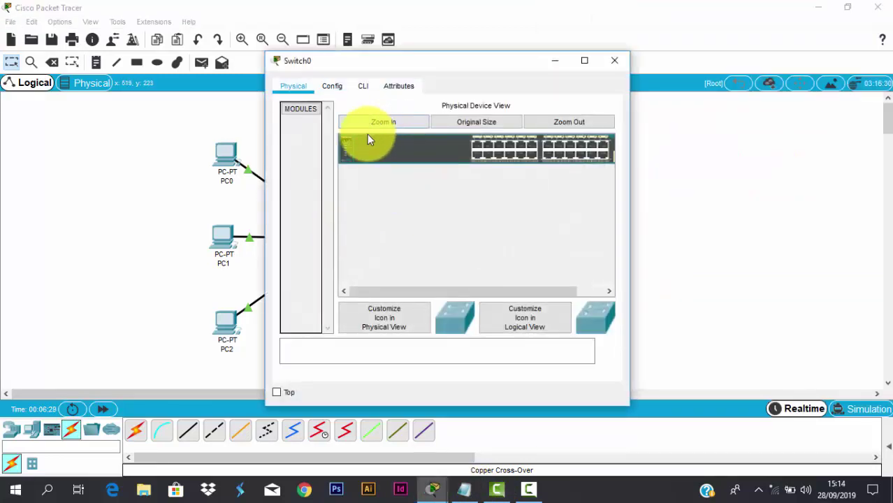
left_click(334, 86)
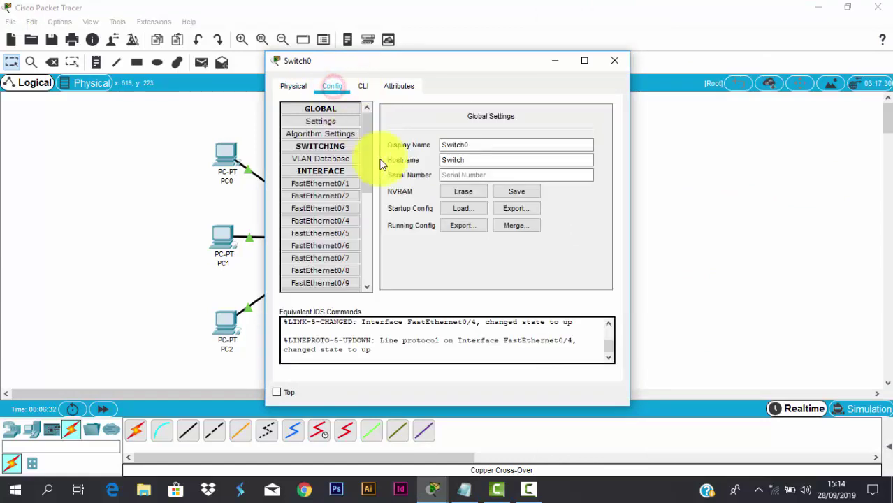
left_click(474, 144)
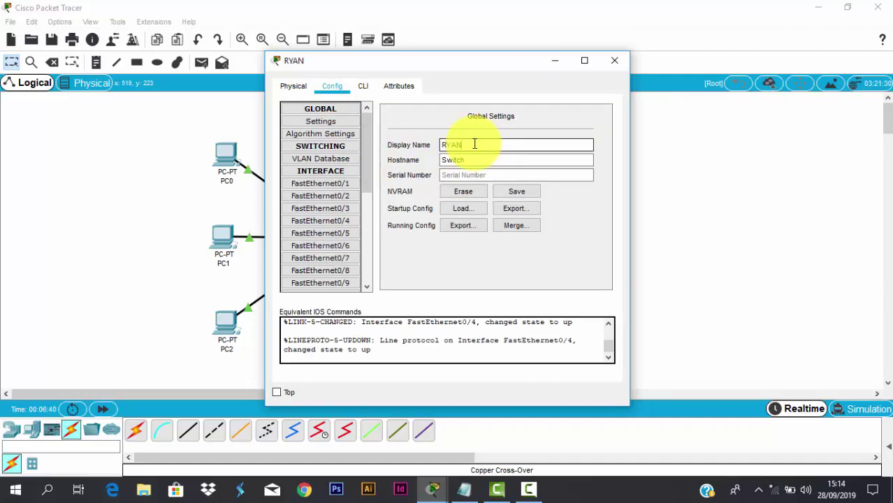
left_click(474, 160)
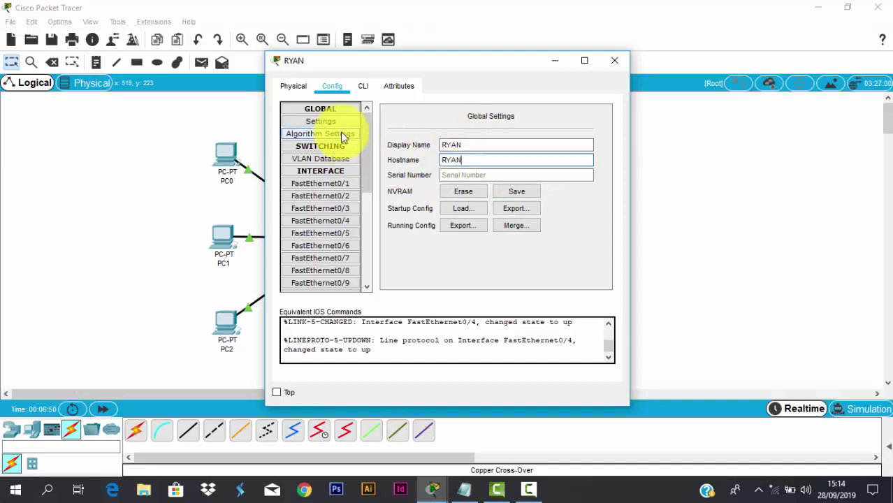
left_click(616, 61)
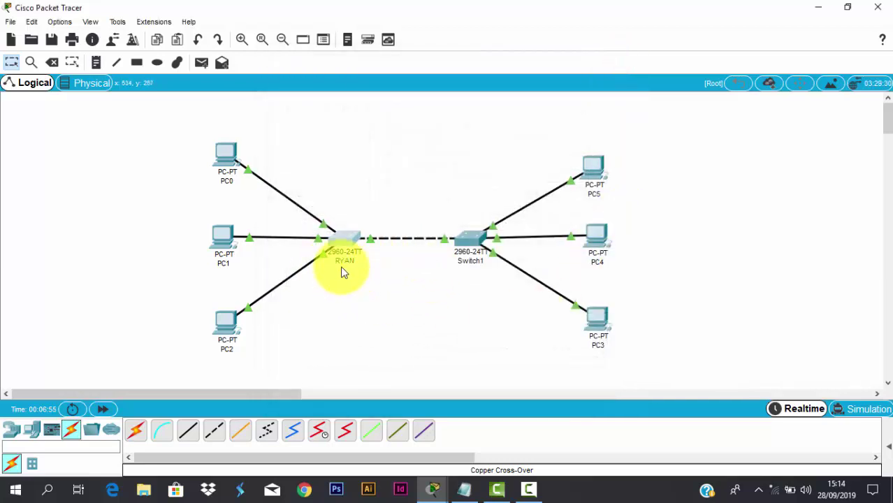
Set both the display name and hostname of Switch1 to the author's last name
left_click(463, 239)
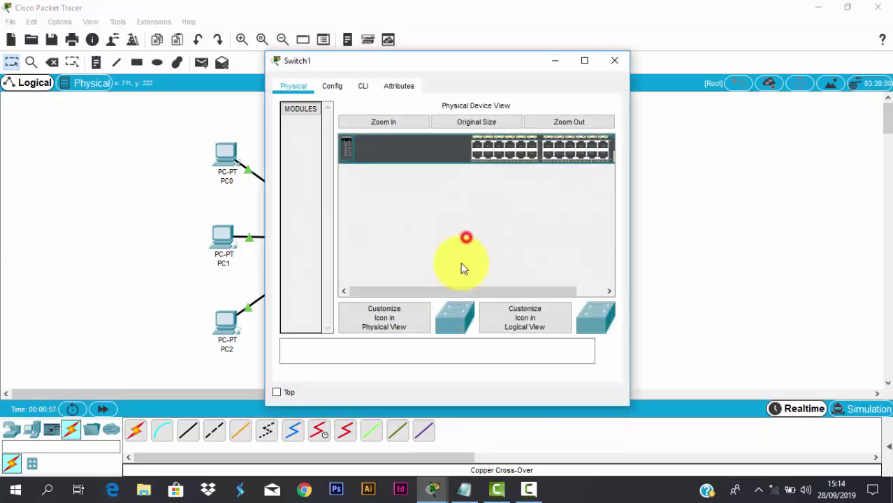
left_click(342, 87)
left_click(475, 144)
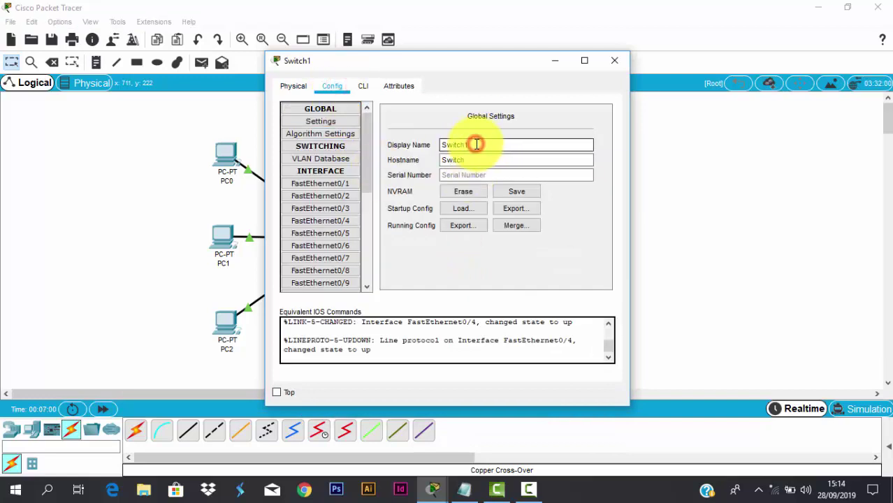
key("BackSpace")
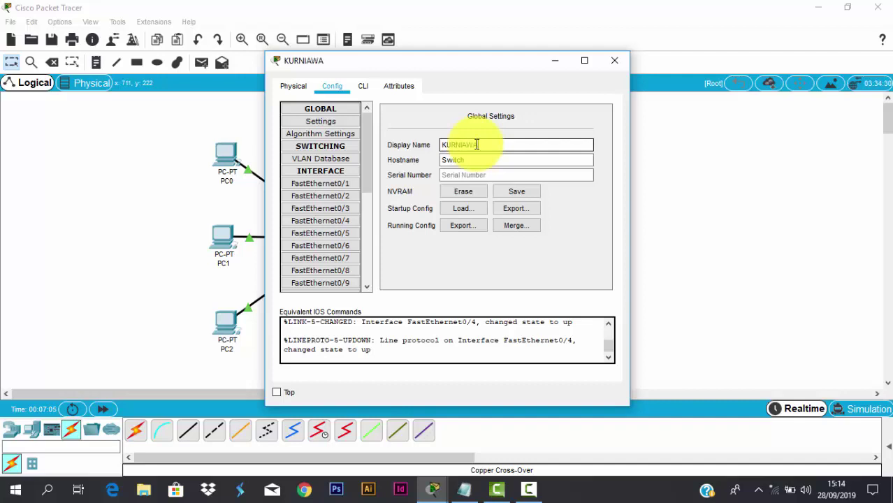
left_click(472, 165)
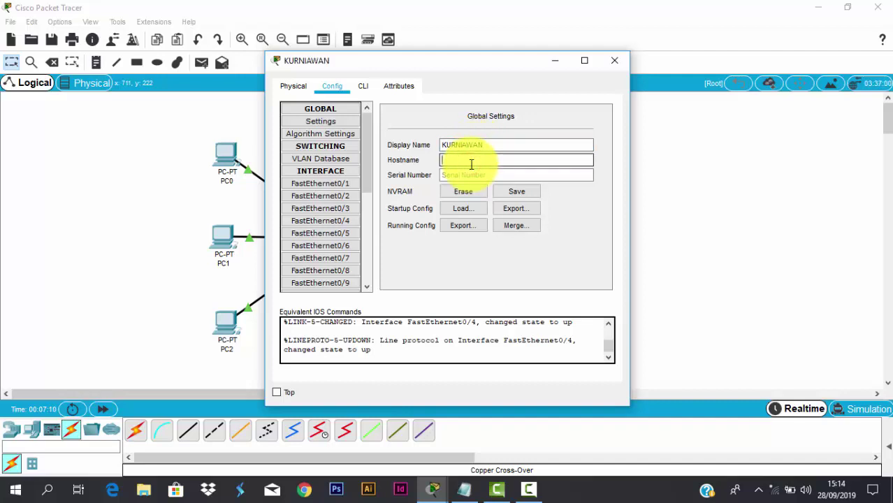
type("KURNIAWAN")
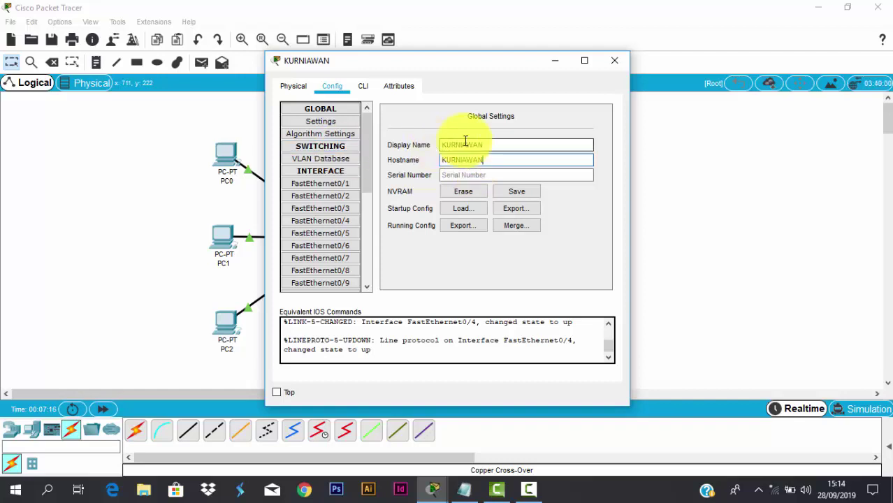
left_click(615, 61)
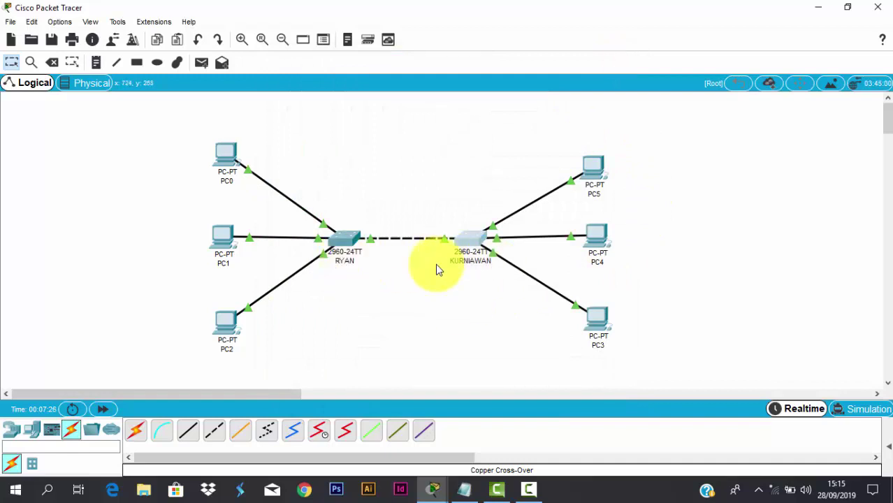
Check step 7 of the Notepad instructions and enter global configuration mode with ENABLE and CONFIGURE TERMINAL in the left switch's CLI
left_click(464, 489)
left_click_drag(549, 332, 836, 368)
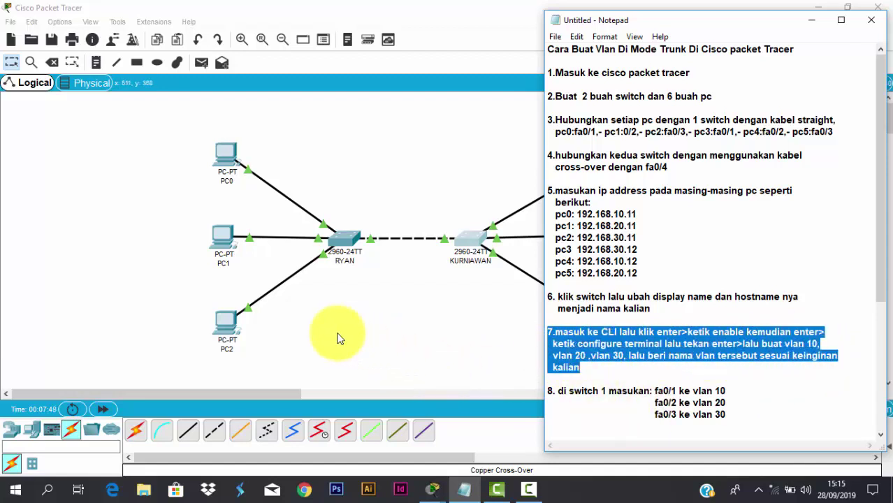
left_click(352, 303)
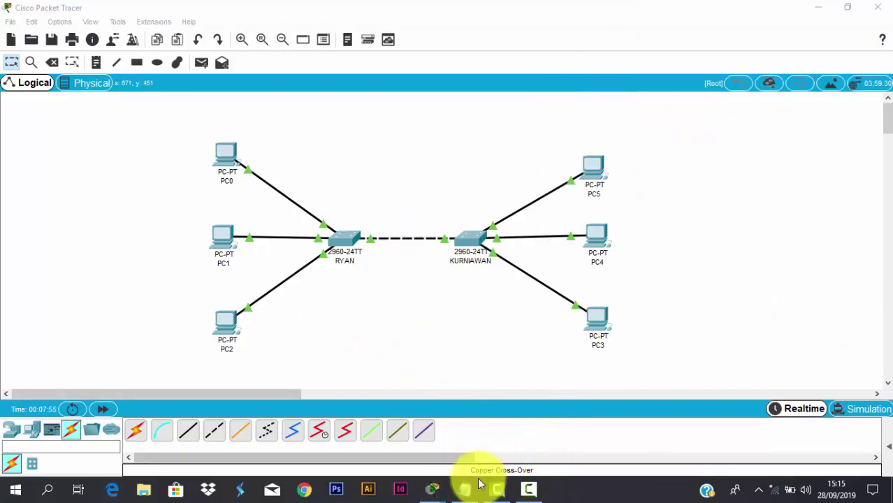
left_click(521, 492)
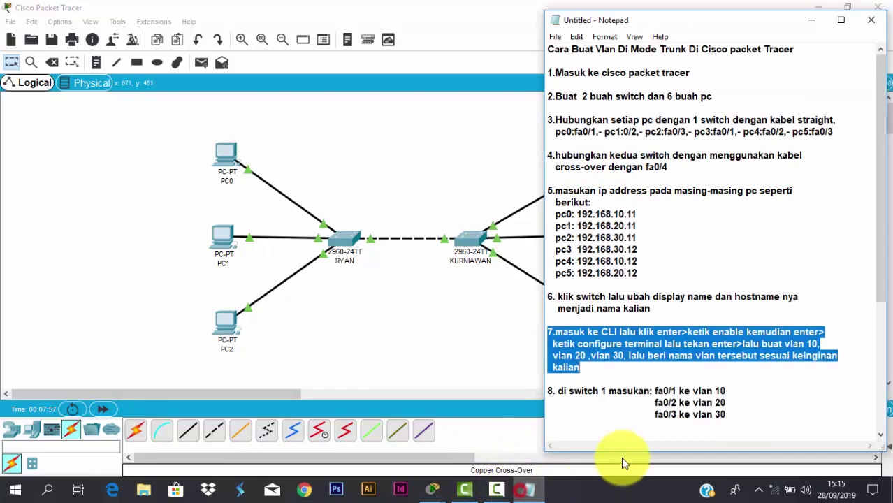
left_click(381, 360)
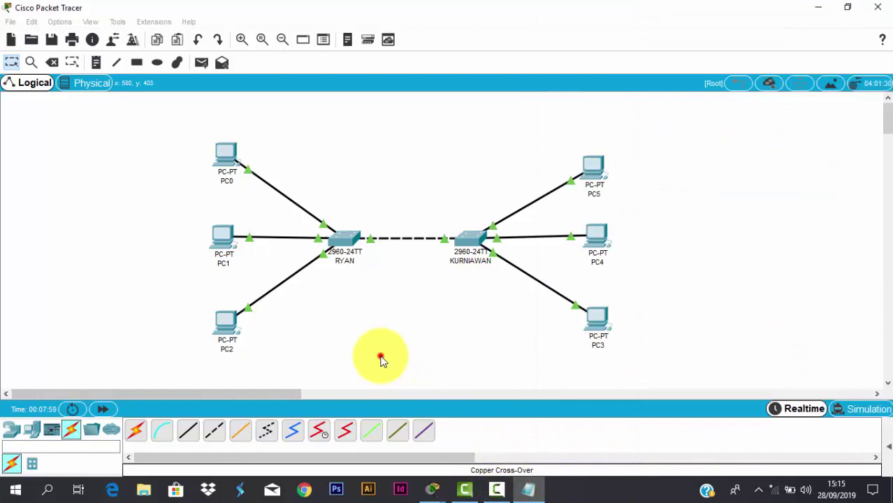
left_click(347, 239)
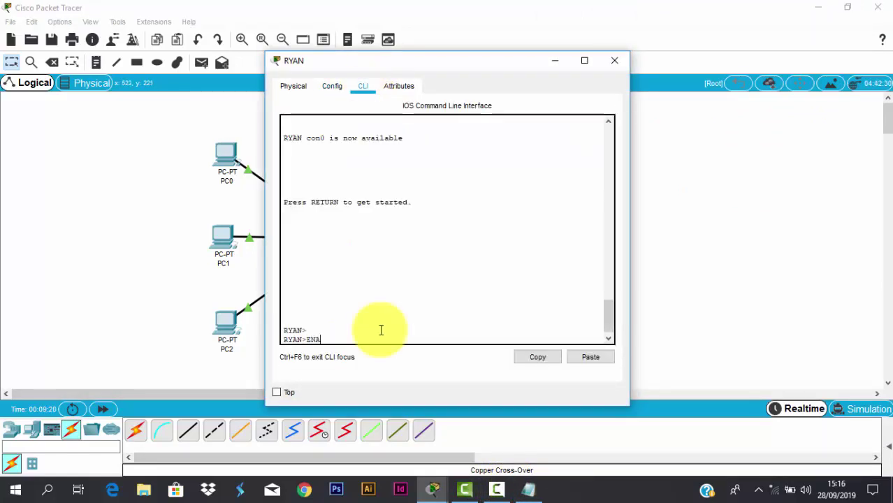
type("BLE")
key("Return")
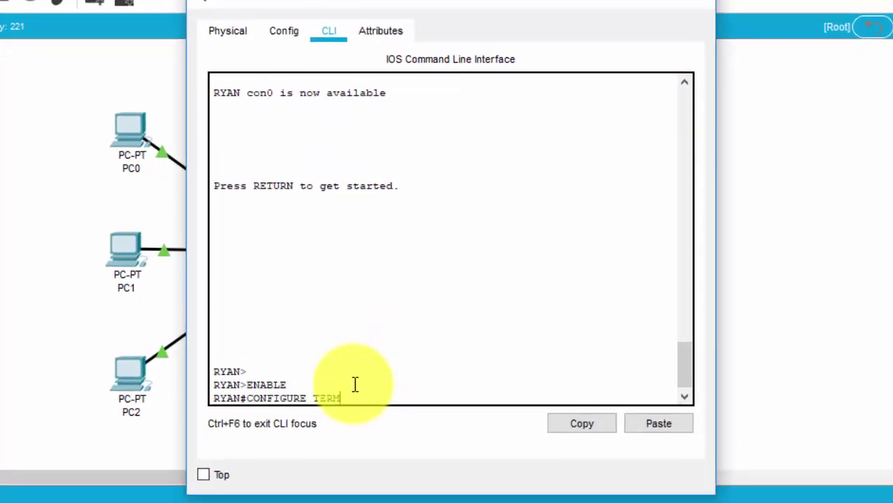
type("AL")
key("Return")
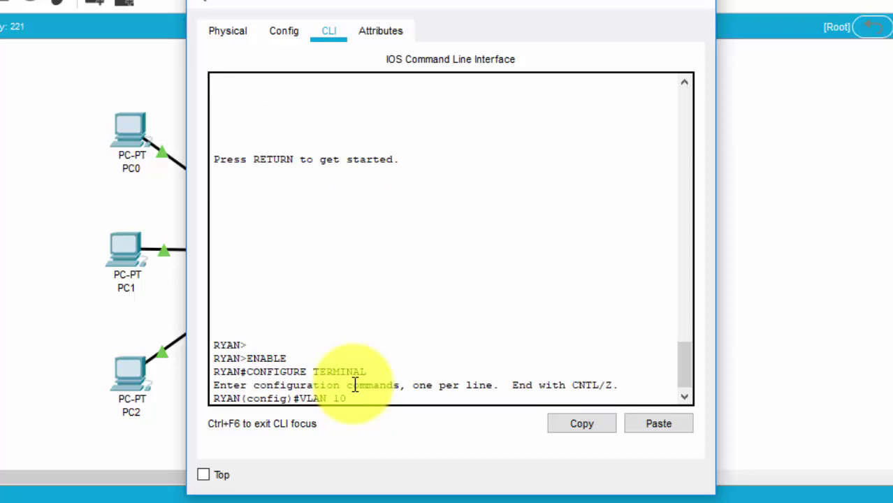
Create VLAN 10 on the left switch, name it with the author's first name and exit VLAN configuration
key("Return")
type("N(config-vlan)#N")
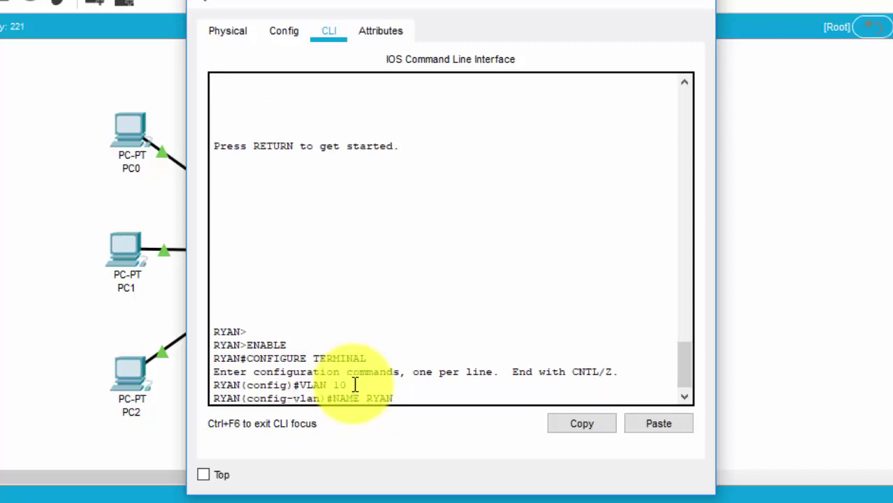
type("AME RYAN")
key("Return")
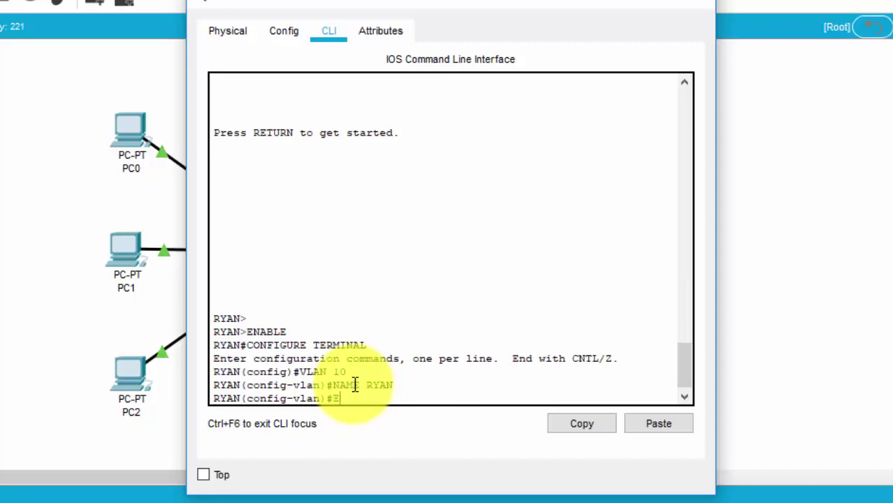
type("EXIT")
key("Return")
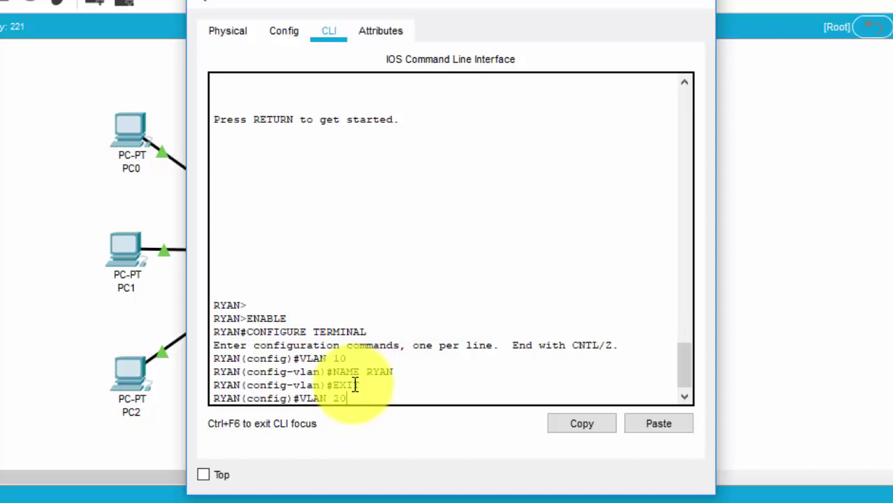
Create VLAN 20 on the left switch, name it with the author's last name and exit VLAN configuration
key("Return")
type("N(config-vlan)#N")
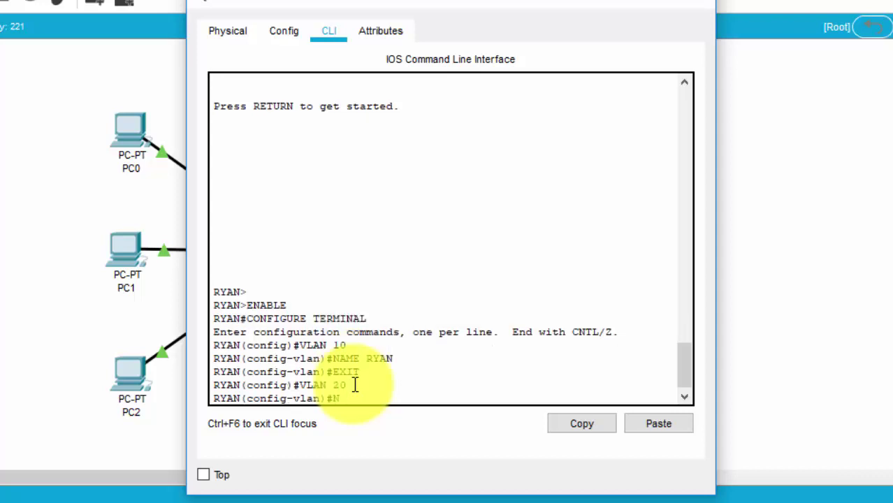
type("AME KURNIAWAN")
key("Return")
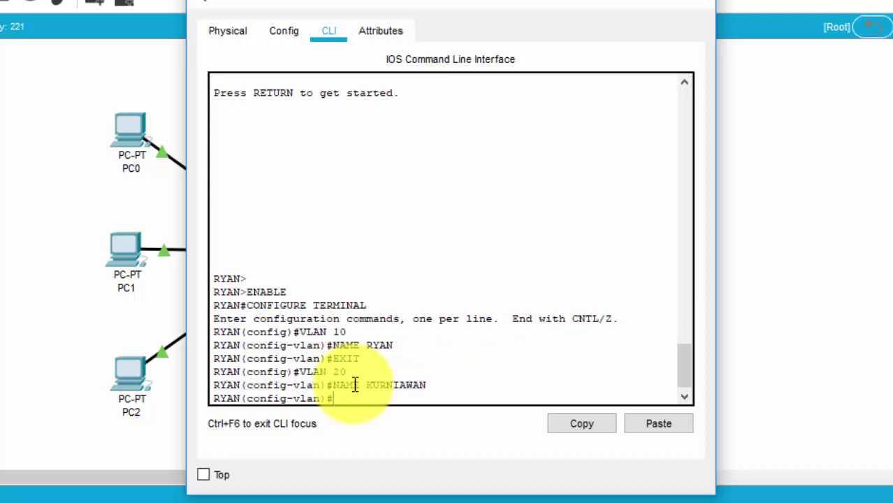
type("EXIT")
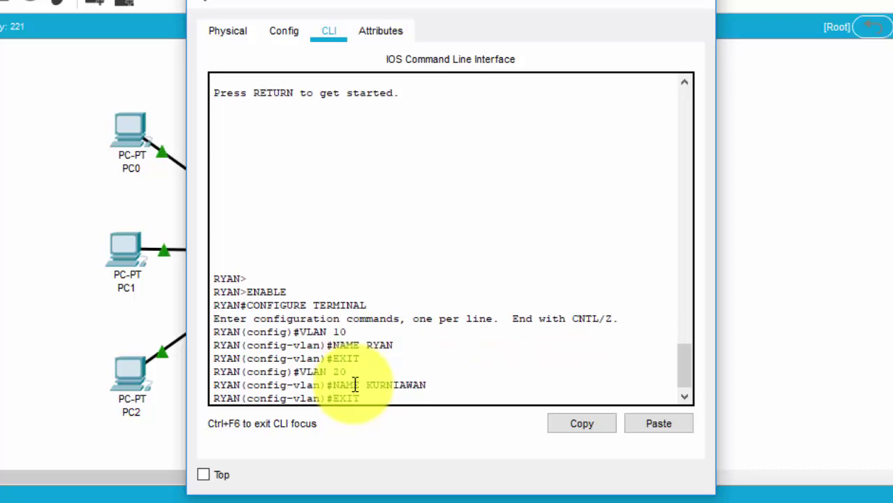
key("Return")
Create VLAN 30 on the left switch, name it XITKJ2 and exit VLAN configuration
type("V")
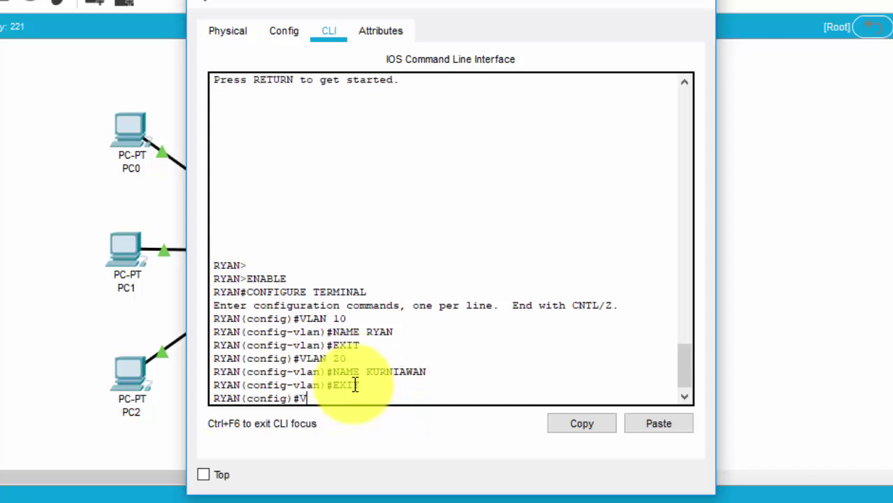
type("LAN 30")
key("Return")
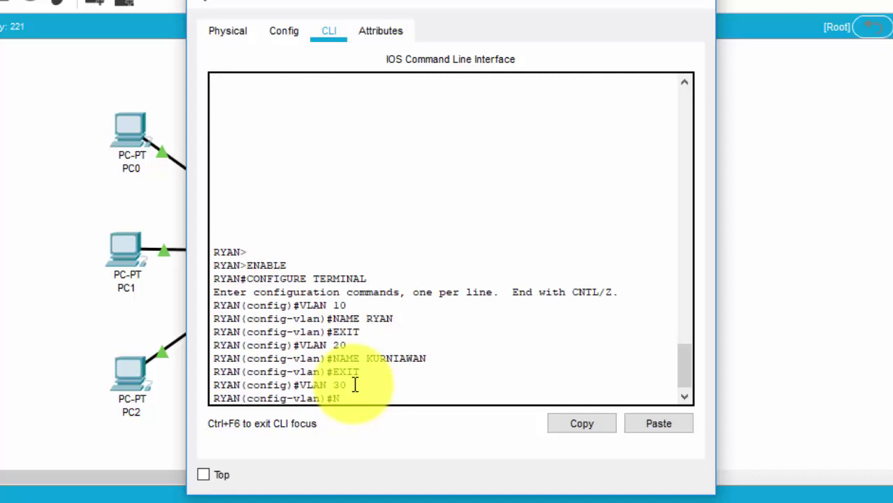
type("NAME XI TKJ")
key("BackSpace")
key("BackSpace")
key("BackSpace")
type("TKJ2")
key("Return")
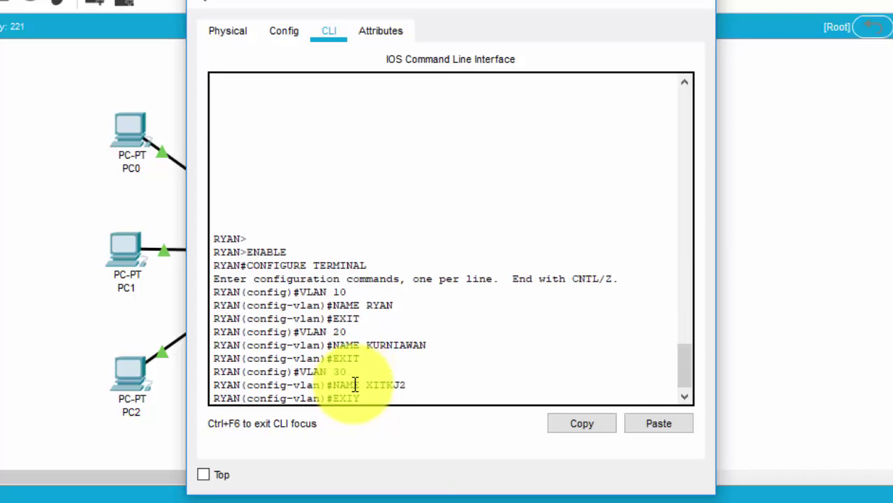
key("Return")
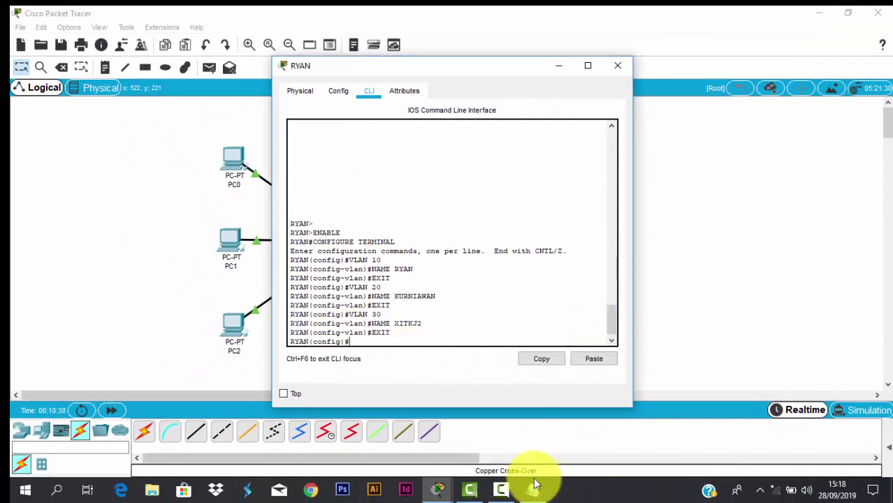
Check step 8 of the Notepad instructions for the first switch's port assignments and return to the left switch's CLI
left_click(531, 492)
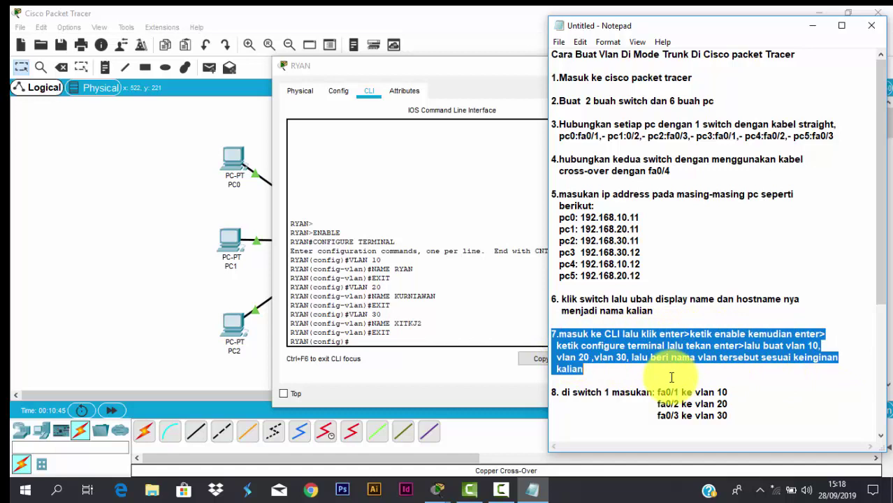
scroll(672, 377, "down", 2)
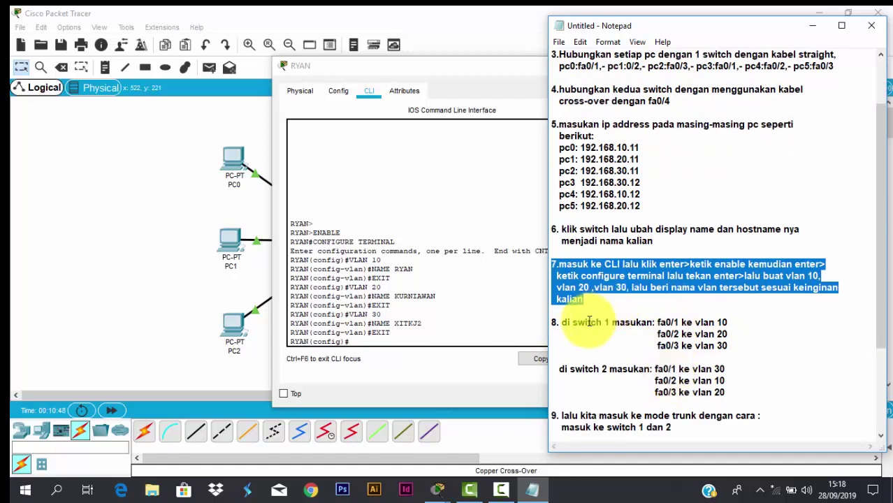
left_click_drag(560, 322, 737, 324)
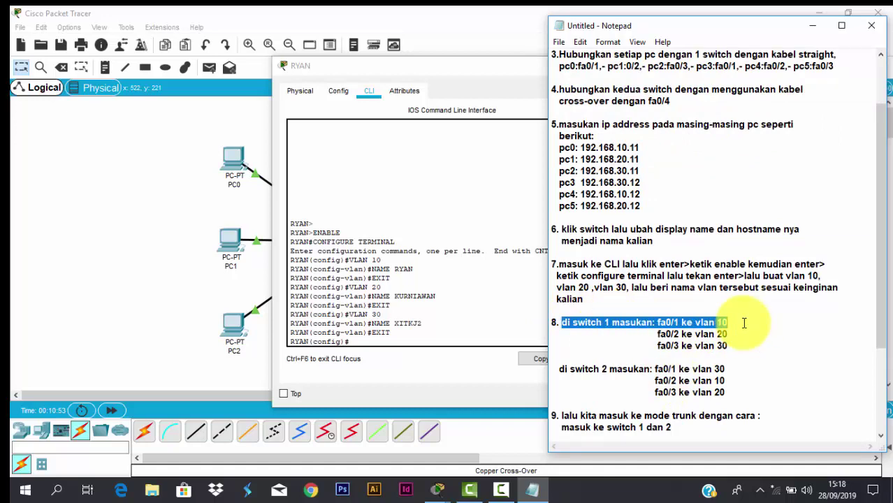
left_click(449, 329)
left_click(618, 65)
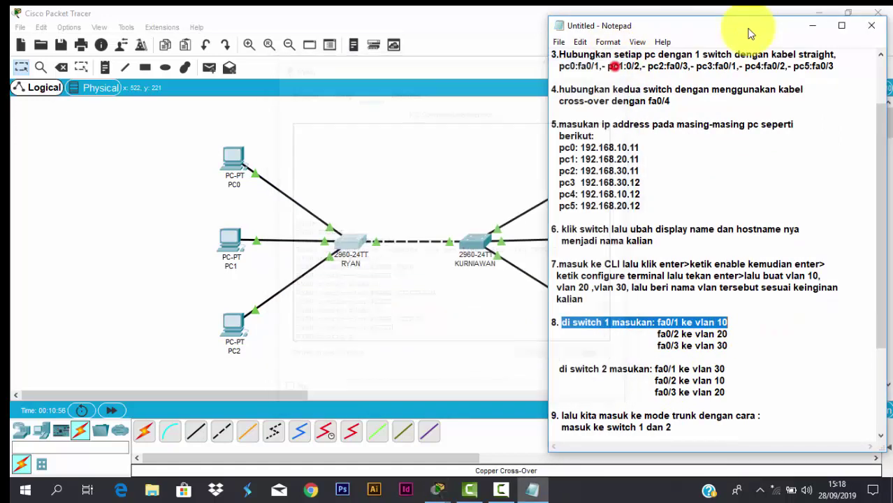
left_click(805, 30)
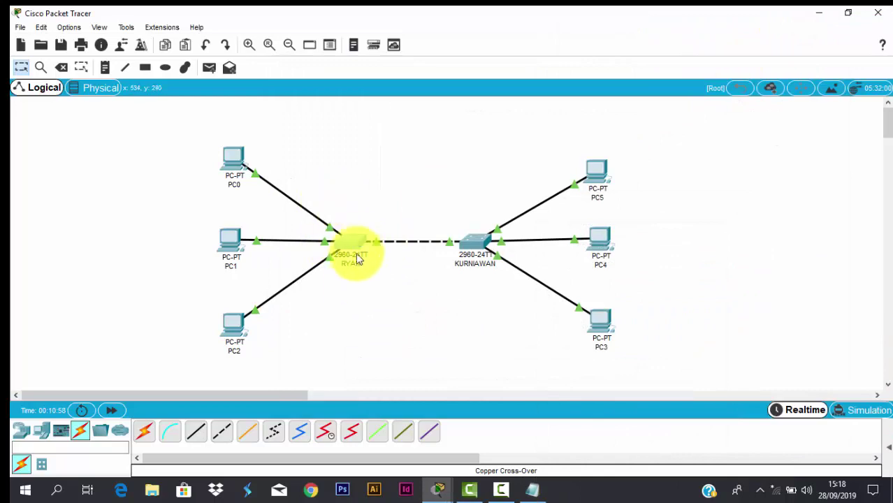
left_click(355, 240)
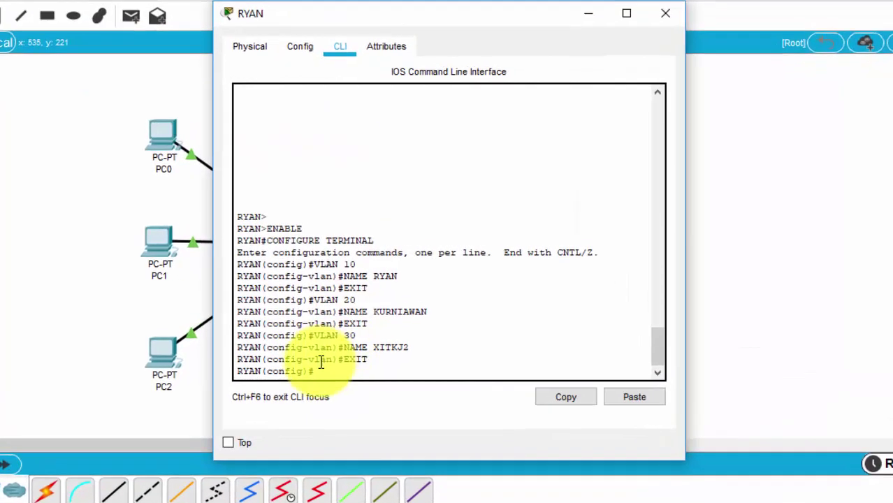
left_click(352, 340)
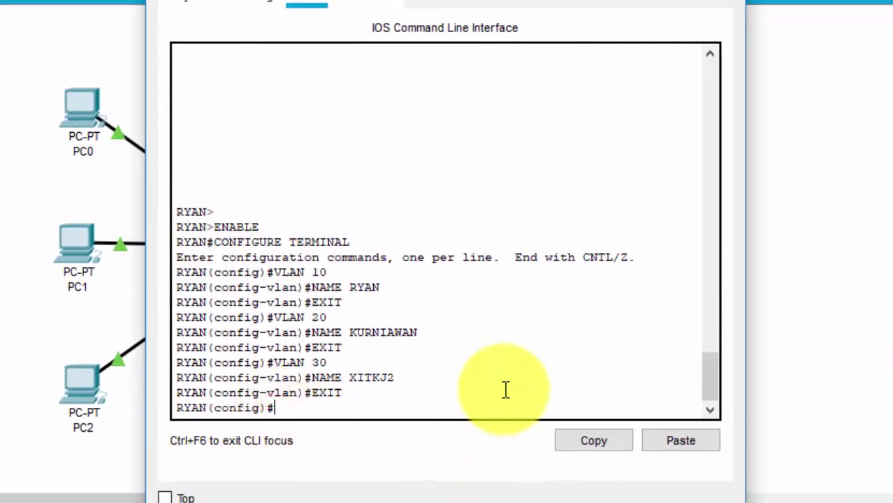
Configure interface FA0/1 on the left switch as an access port in VLAN 10 and exit interface configuration
type("INTERFACE F")
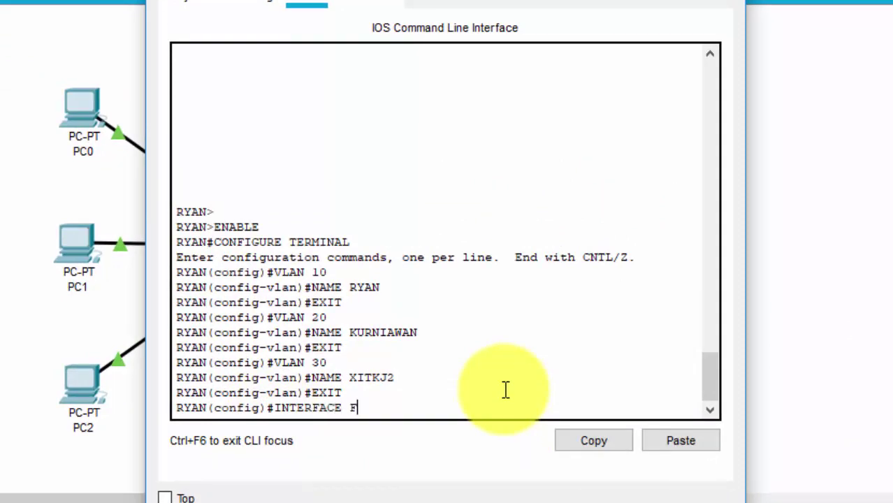
type("A0/1")
key("Return")
type("SW")
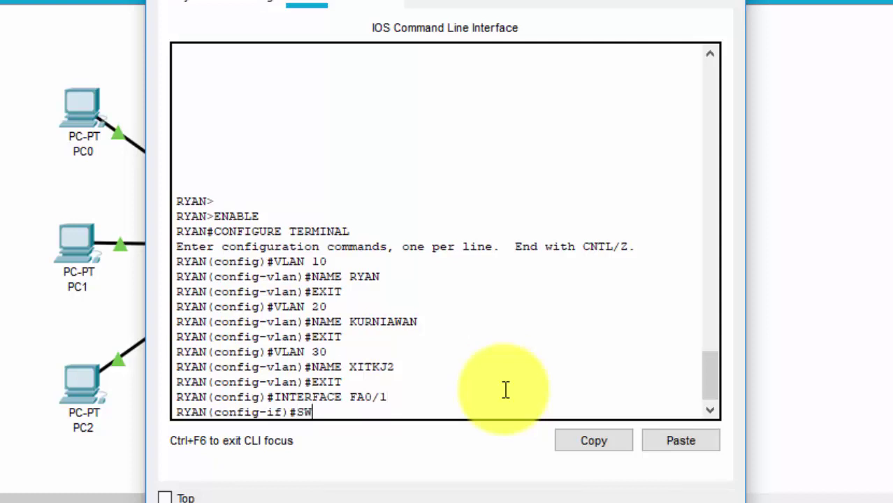
type("ITCHPOR")
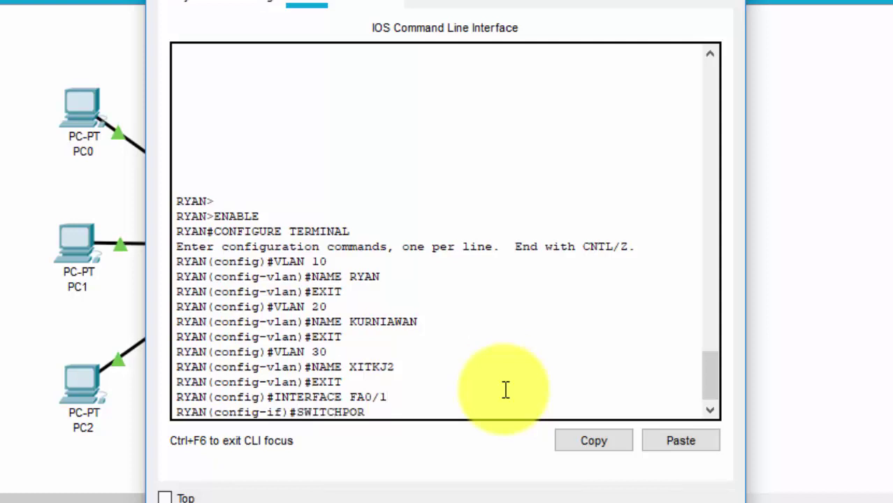
type("T MODE ACCESS")
key("Return")
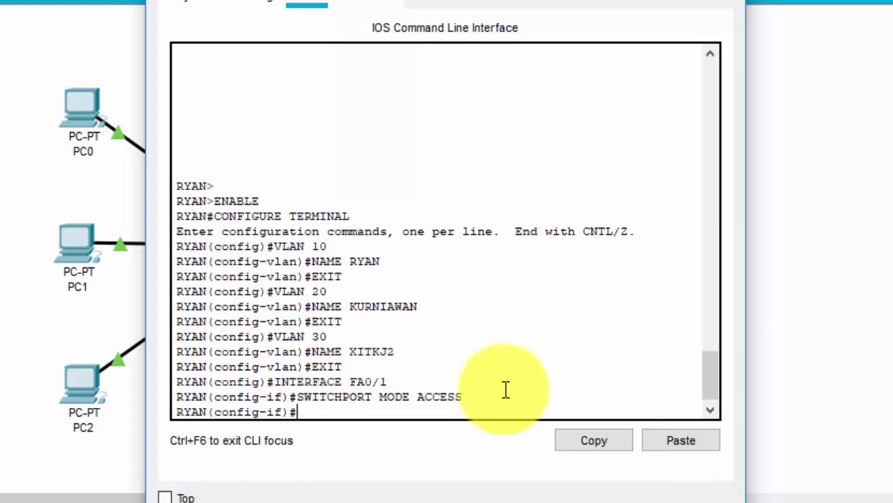
type("SWITCHPORT ACC")
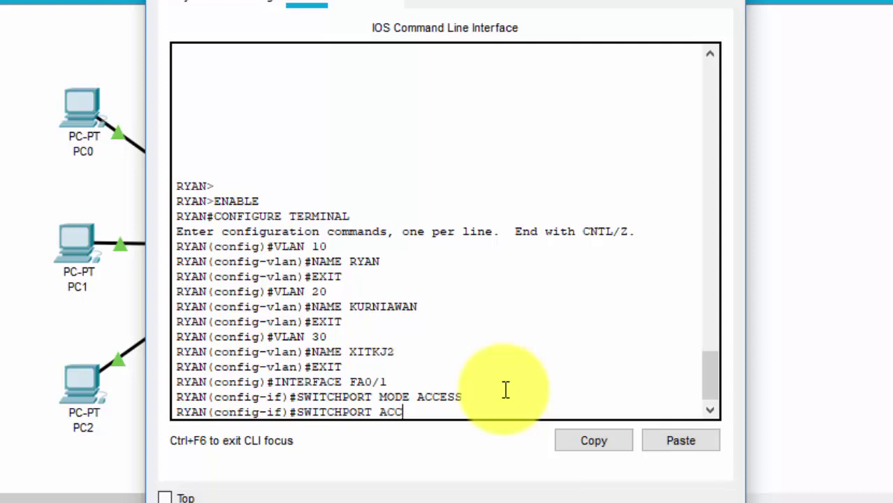
type("ESS VLAN")
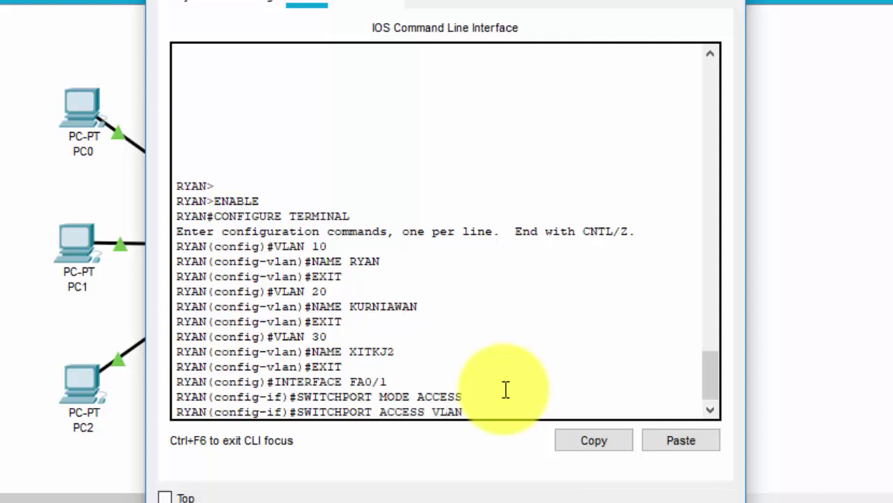
type(" 10")
key("Return")
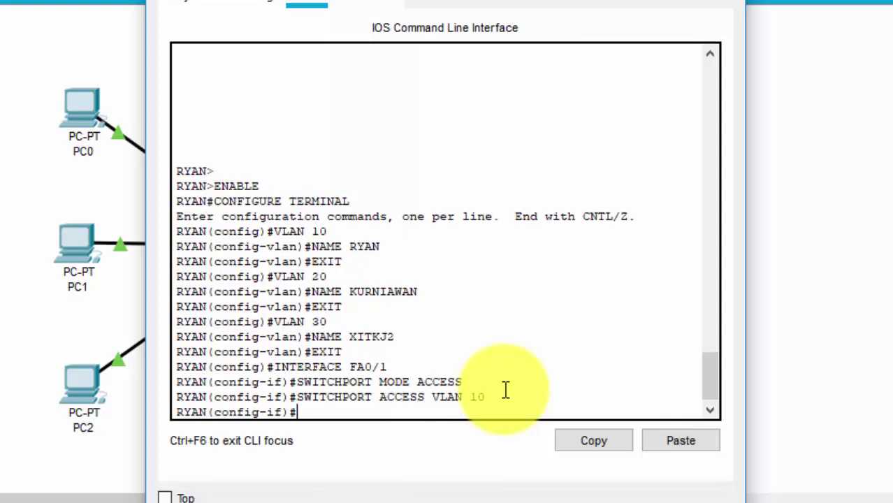
type("EXIT")
key("Return")
Enter interface FA0/2 on the left switch and set its switchport mode to access
type("IN")
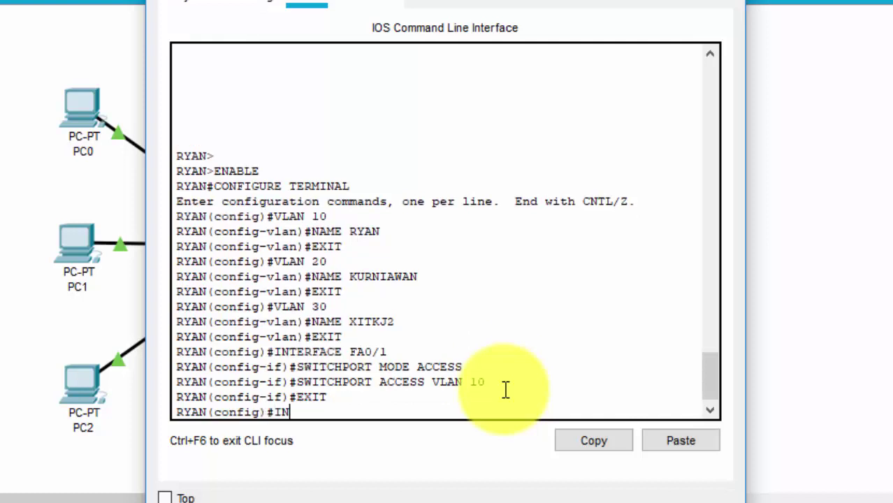
type("TERFACE ")
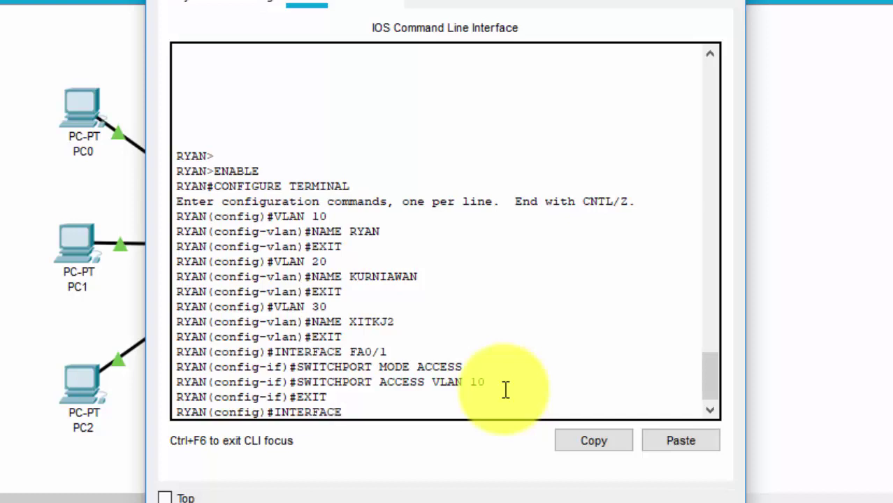
type("FA")
key("BackSpace")
type("0/2")
key("Return")
type("SWITCHO")
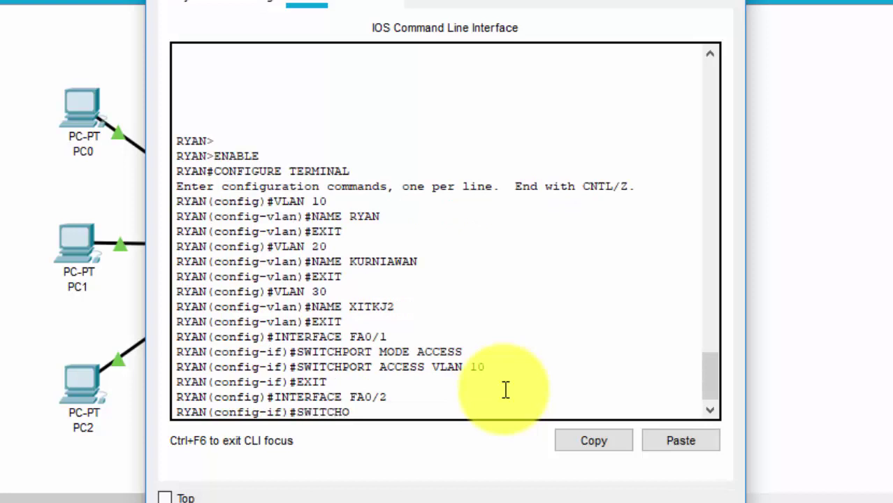
key("BackSpace")
type("PORT MODE ACCESS")
key("Return")
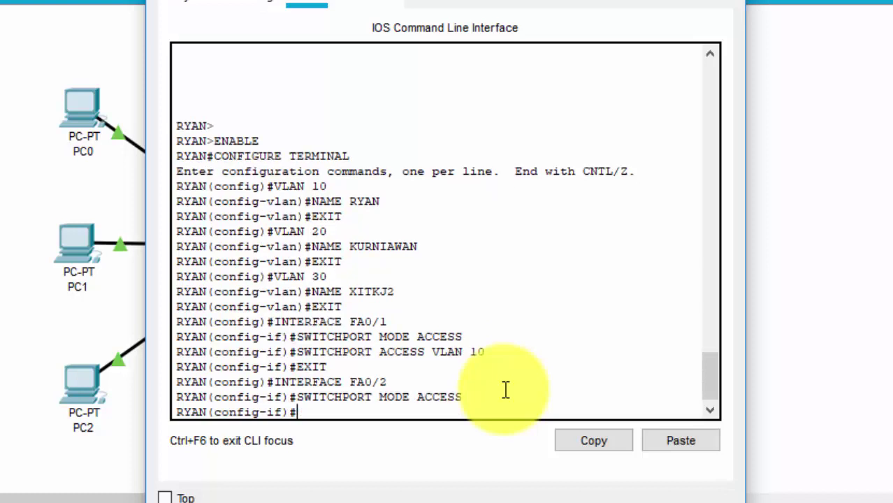
Assign interface FA0/2 on the left switch to access VLAN 20 and exit interface configuration
type("SWITCHPORT A")
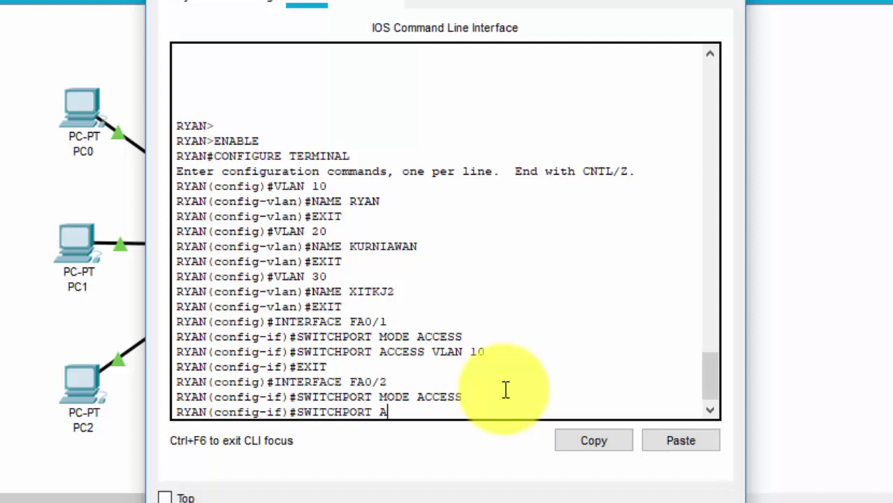
type("CCESS VLAN 20")
key("Return")
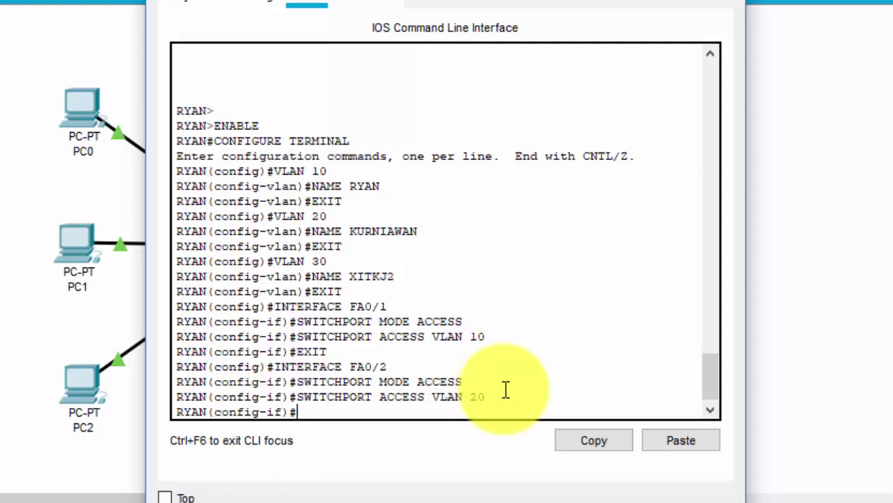
type("EXIT")
key("Return")
Enter interface FA0/3 on the left switch and set its switchport mode to access
type("I")
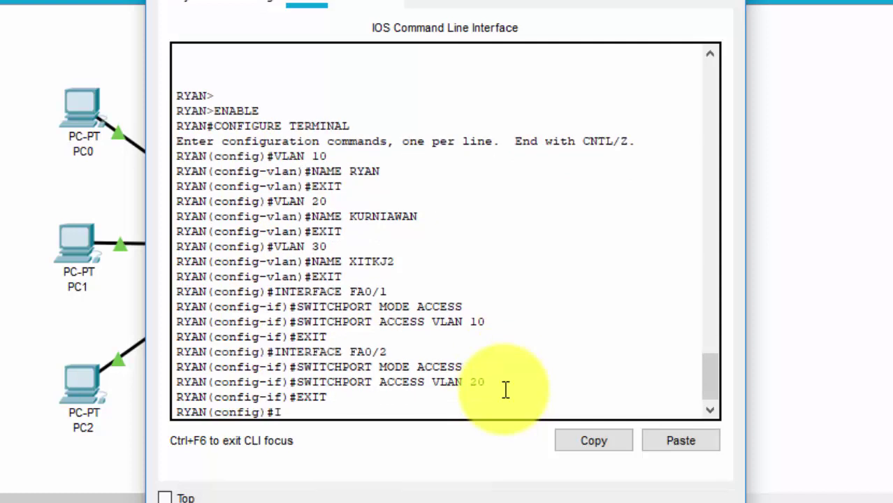
type("NTERFACE")
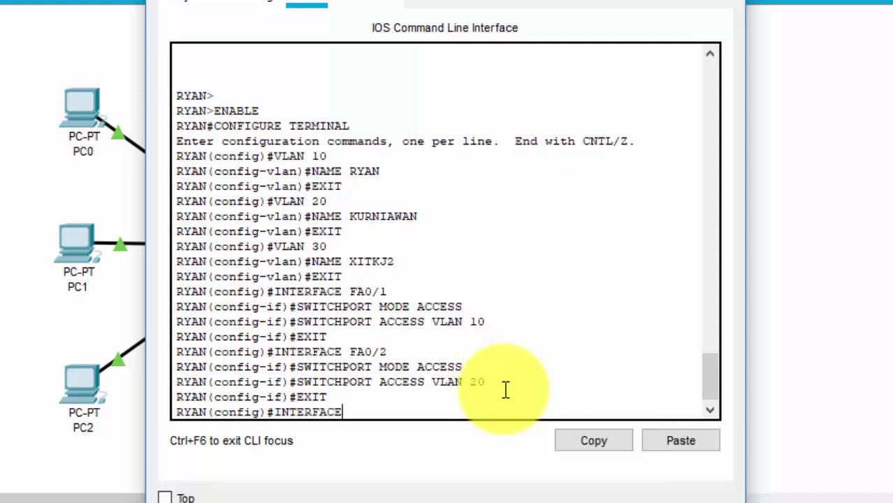
type(" FA0/3")
key("Return")
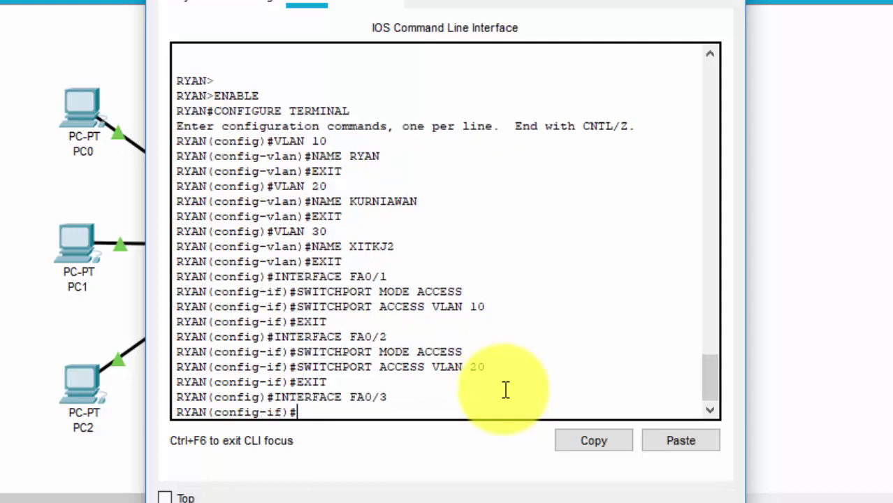
type("SWITCH")
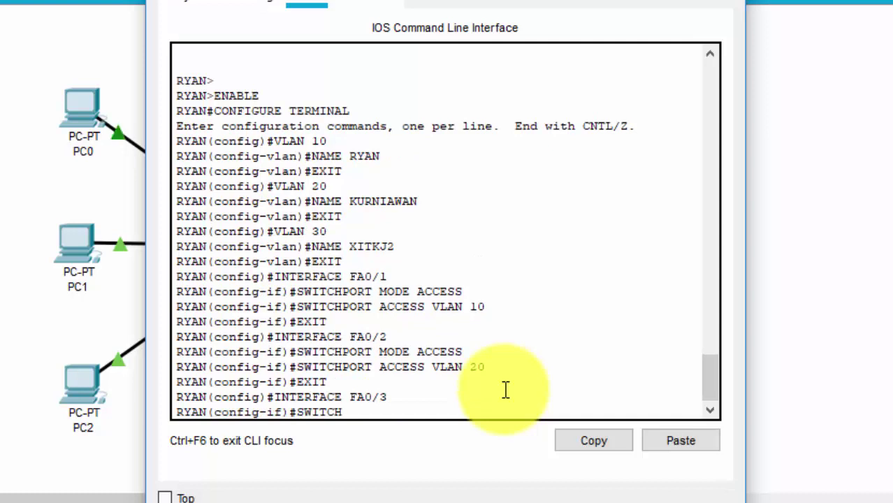
type("PORT M")
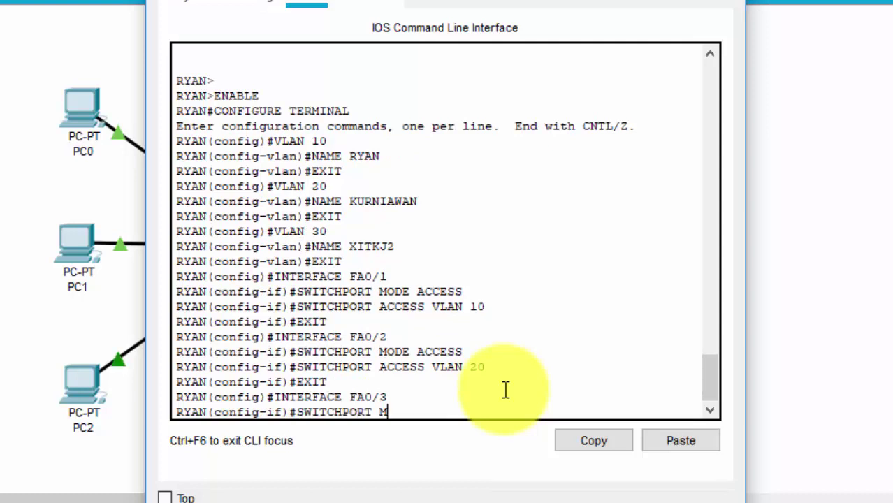
type("ODE ACCES")
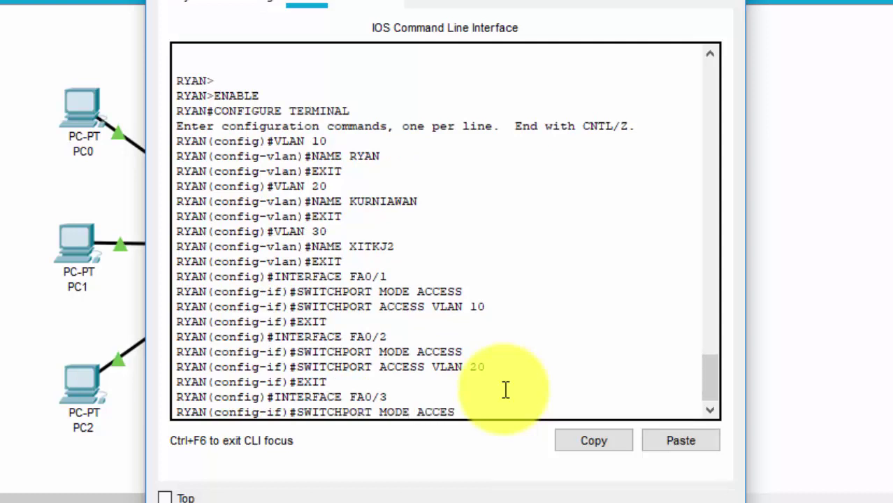
type("S")
key("Return")
Assign interface FA0/3 on the left switch to access VLAN 30 and exit interface configuration
type("S")
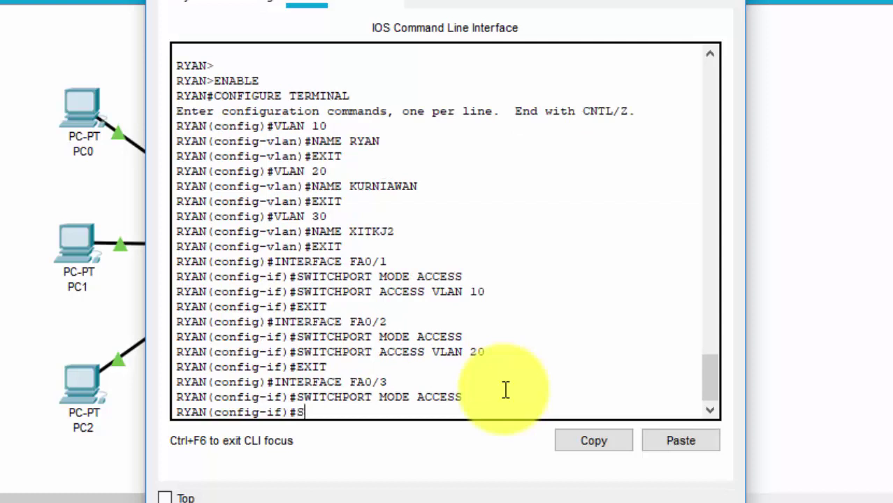
type("WITCHPO")
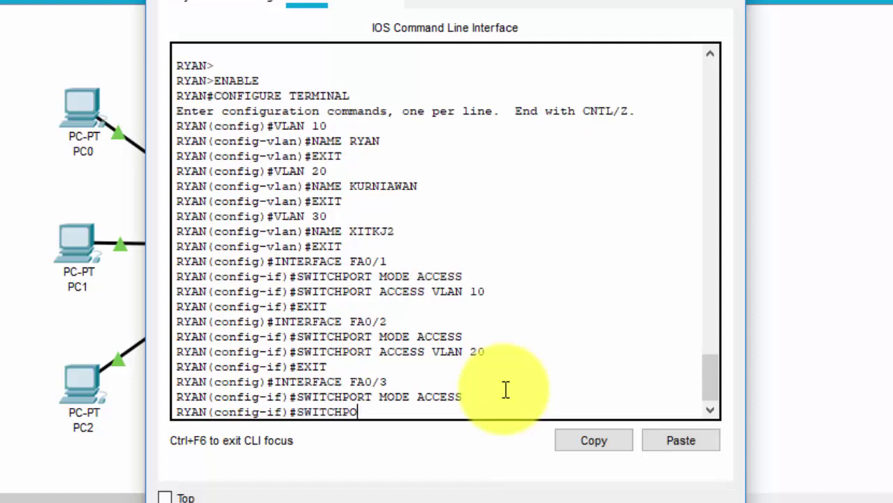
type("RTA ACCESS")
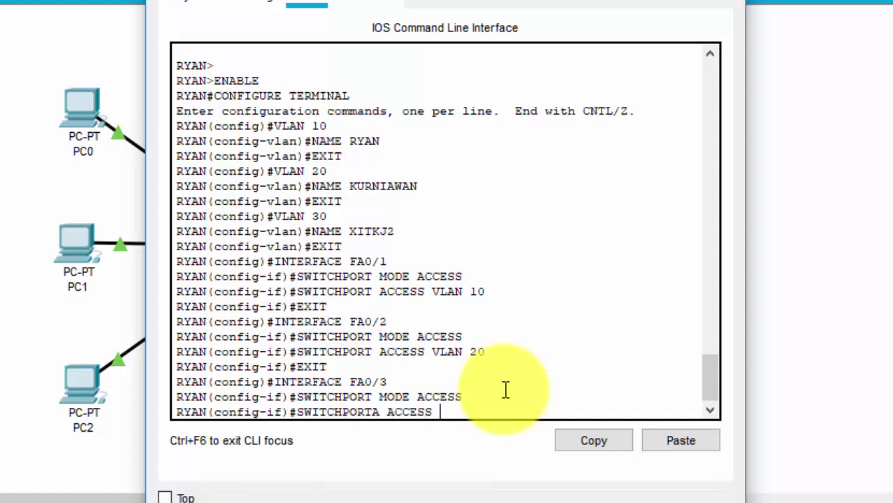
key("BackSpace")
key("BackSpace")
key("BackSpace")
key("BackSpace")
key("BackSpace")
key("BackSpace")
key("BackSpace")
key("BackSpace")
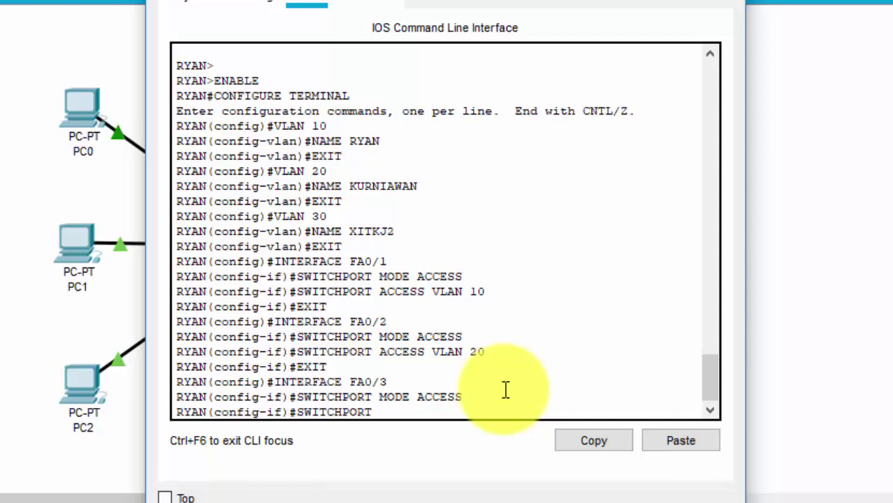
type("ACCESS VLAN")
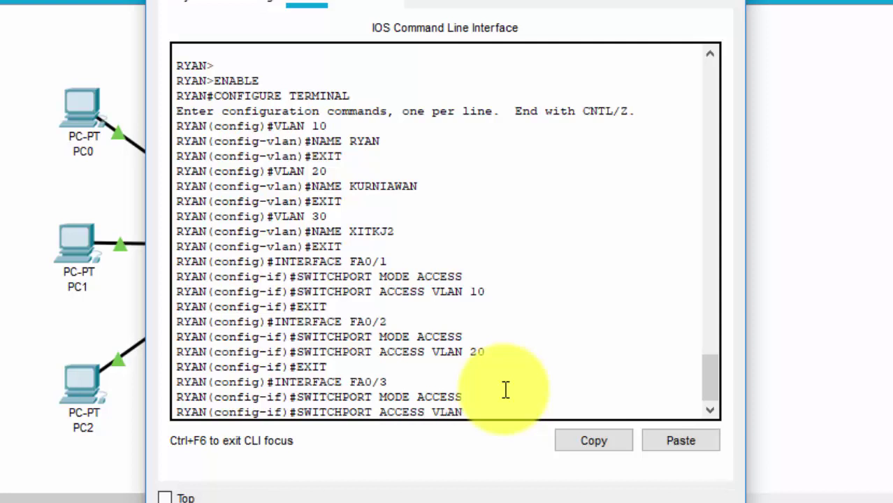
type(" 30")
key("Return")
type("EXIT")
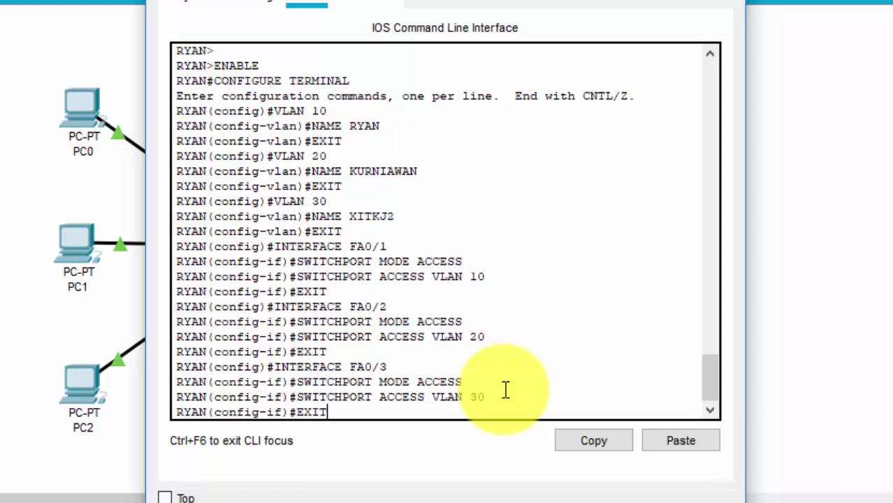
key("Return")
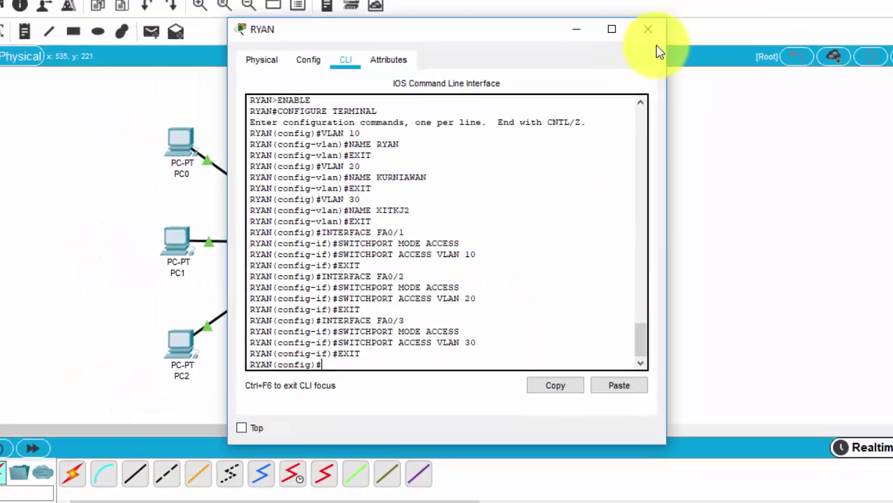
Close the left switch's window, check step 8 of the Notepad instructions for switch 2's port assignments and return to Packet Tracer
left_click(726, 0)
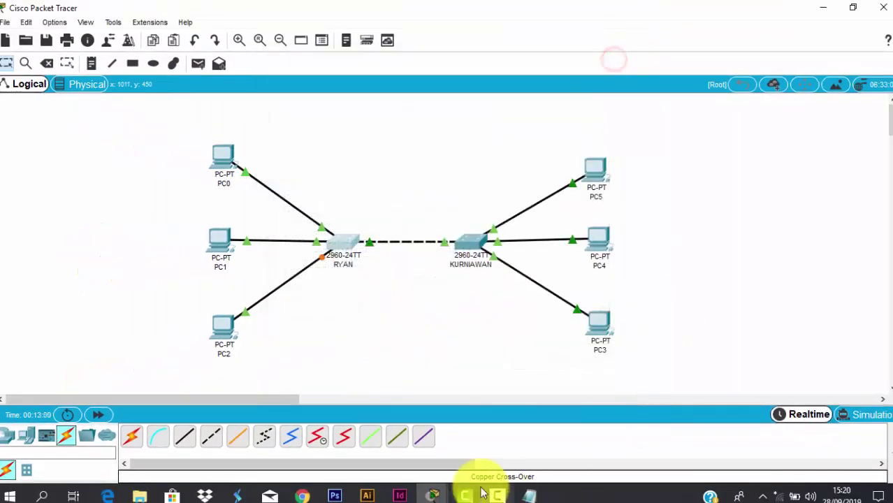
left_click(529, 494)
left_click_drag(556, 372, 735, 397)
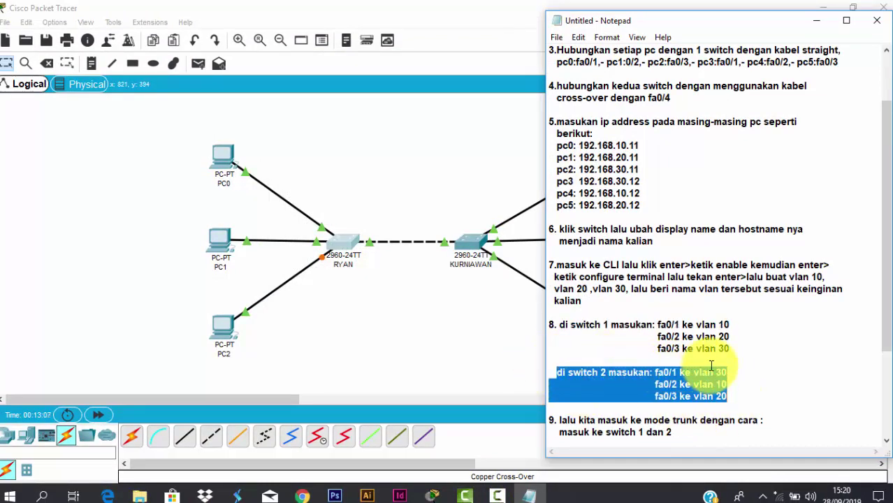
left_click(411, 333)
Open the right switch's CLI, exit global configuration and privileged mode, and restart the console session at the user prompt
left_click(478, 243)
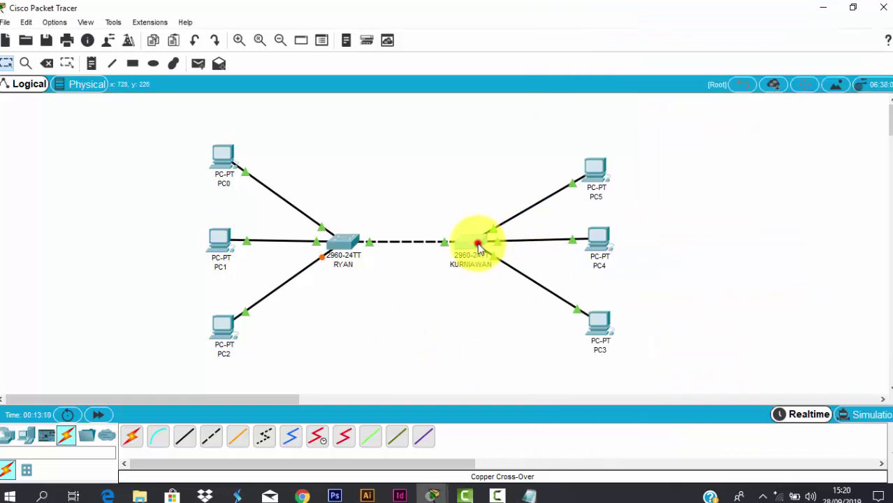
left_click(362, 88)
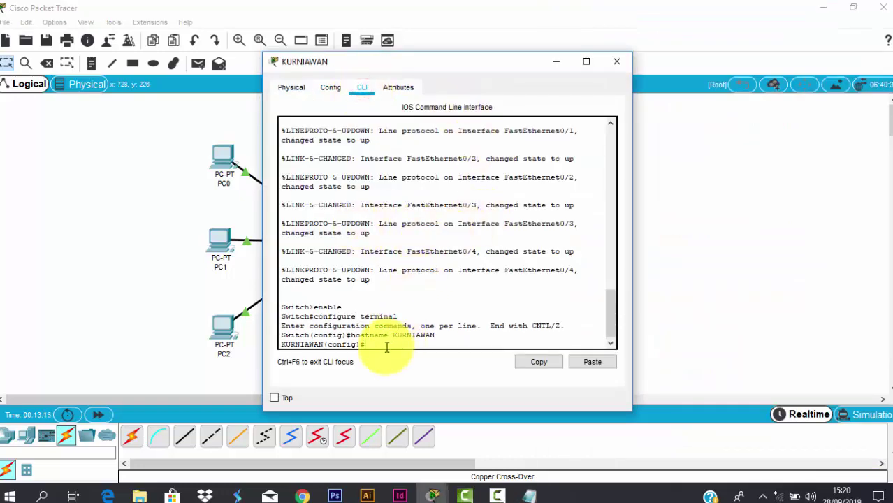
type("EIX")
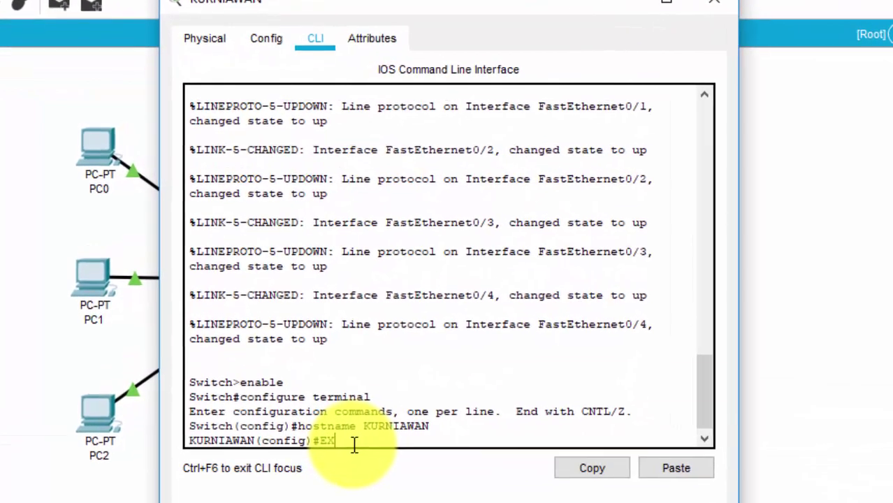
type("T")
key("Return")
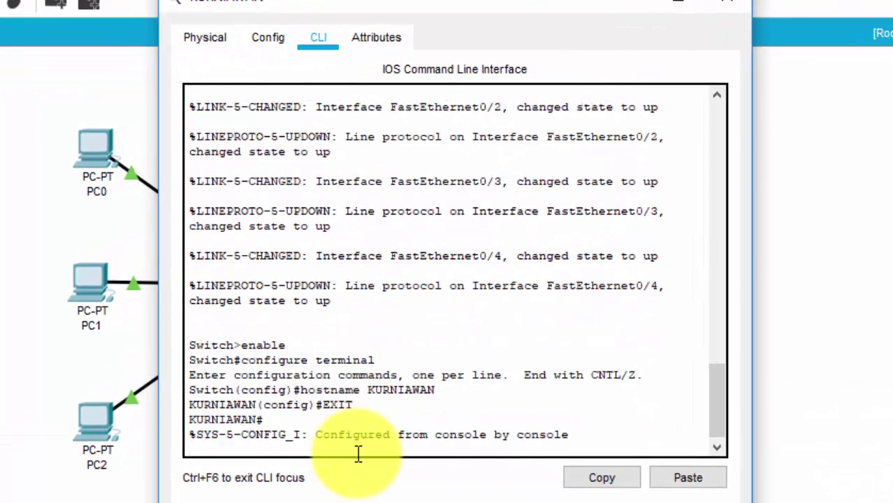
type("EXIT")
key("Return")
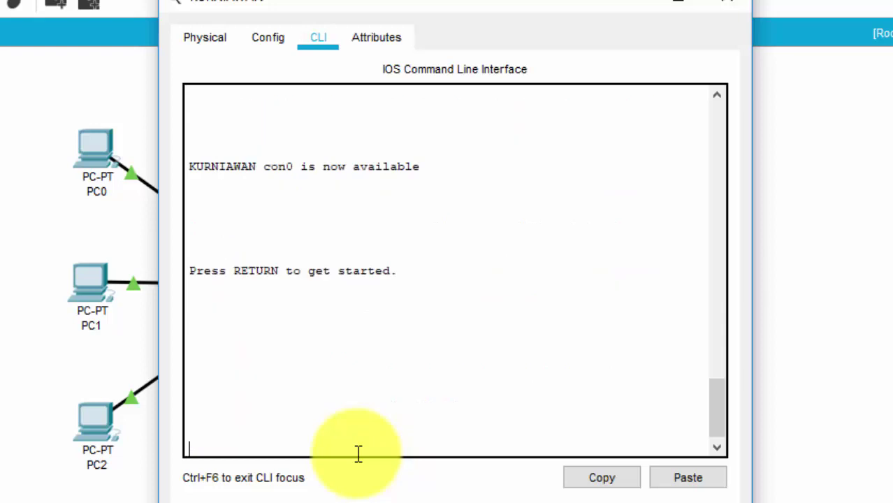
key("Return")
key("Return")
Enable privileged mode on the right switch and enter global configuration with CONFIGURE TERMINAL
type("ENABLE")
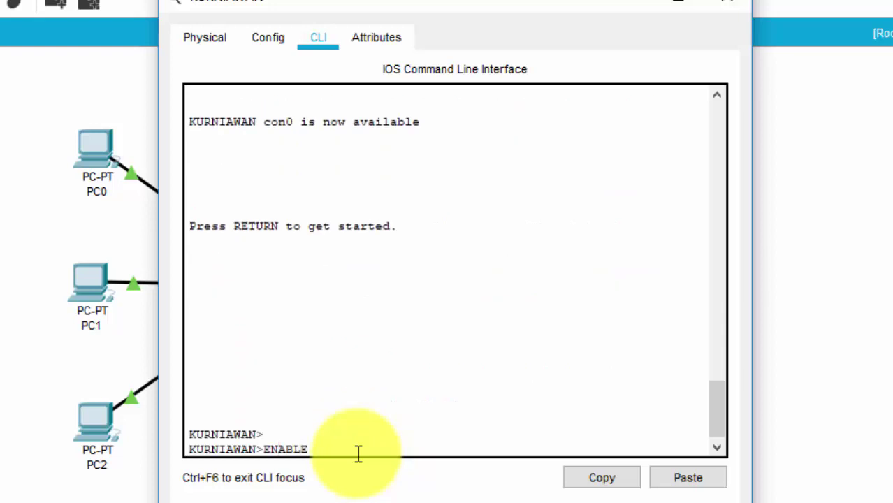
key("Return")
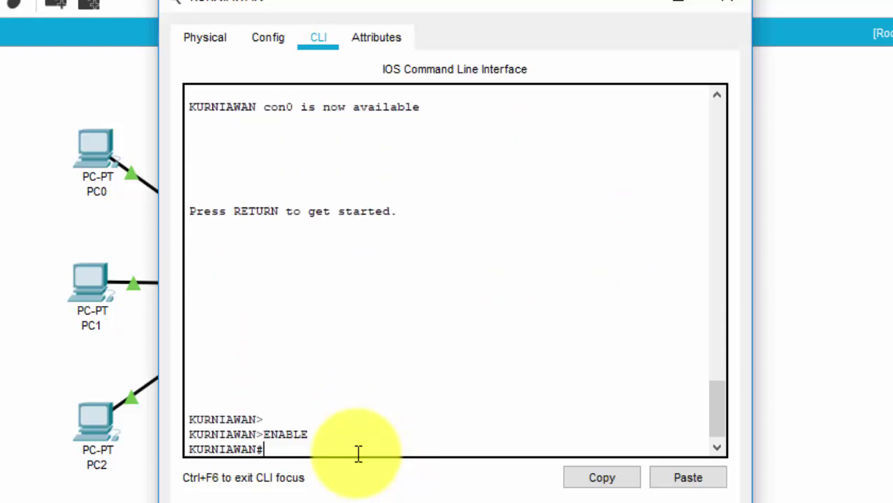
type("CONFIGURE T")
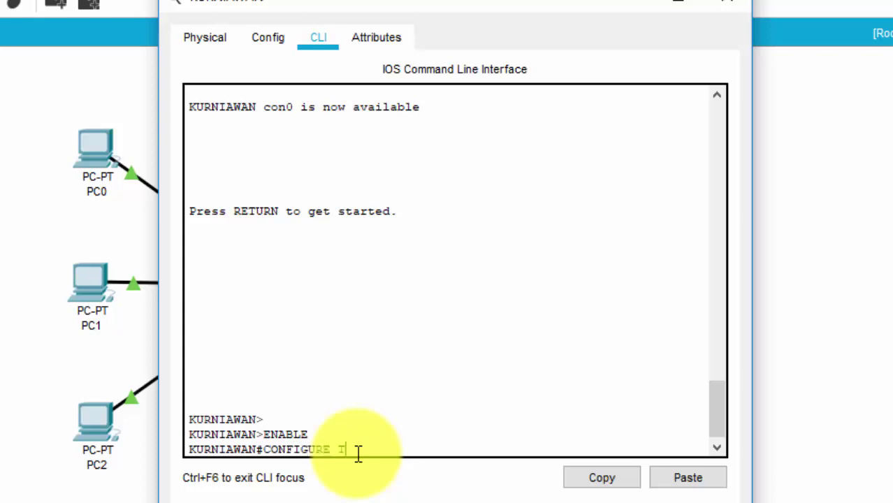
type("ERMINAL")
key("Return")
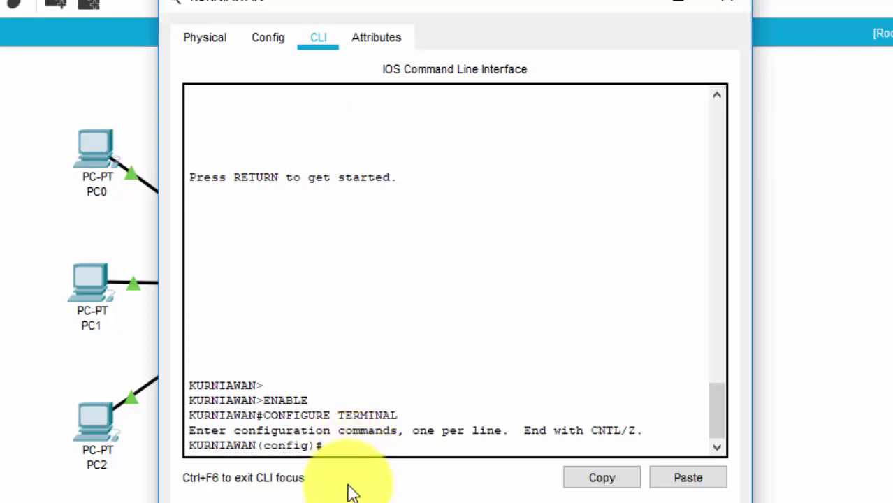
Create VLAN 10 on the right switch, name it with the author's first name and exit VLAN configuration
type("VLAN 10")
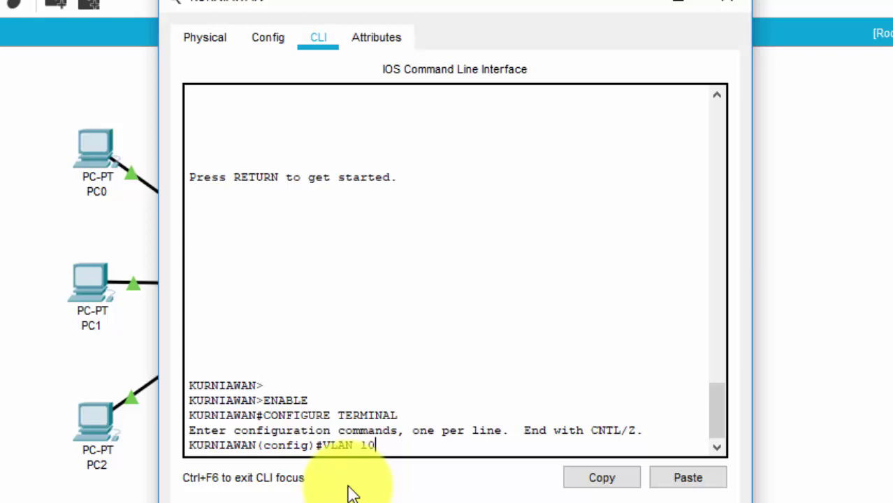
key("Return")
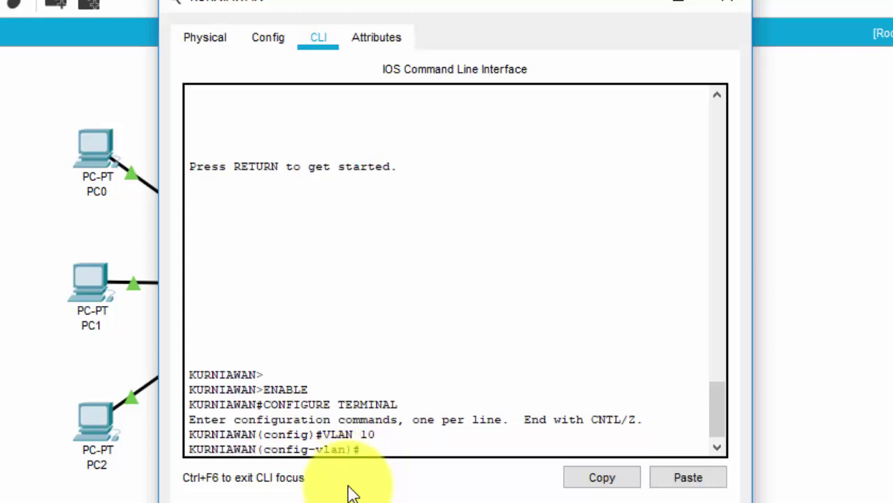
type("NAME RYAN")
key("Return")
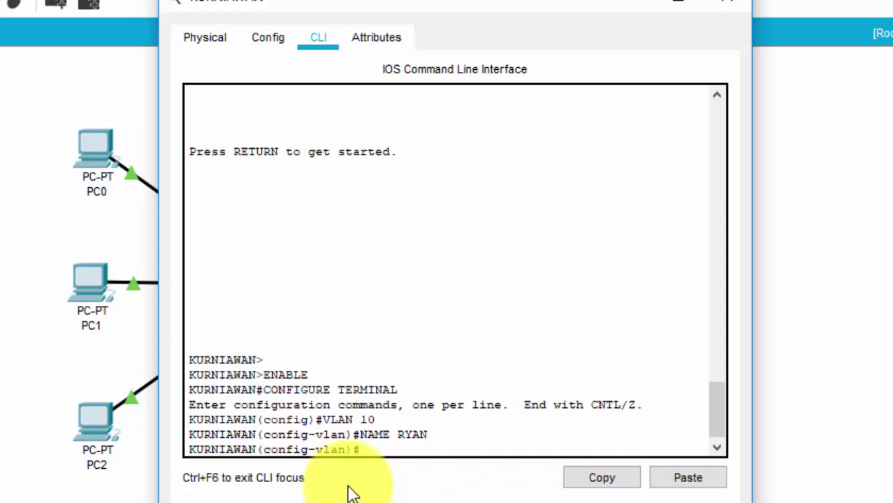
type("EXIT")
key("Return")
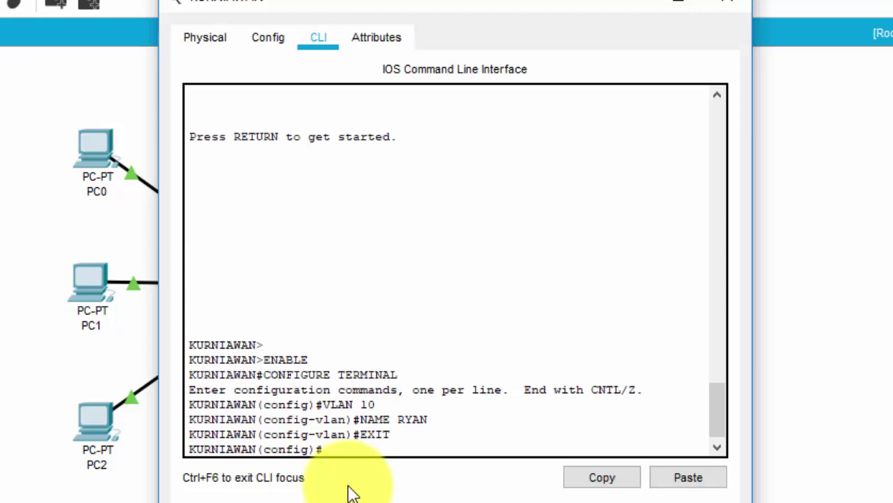
Create VLAN 20 on the right switch, name it with the author's last name and exit VLAN configuration
type("VLAN 20")
key("Return")
type("NAME")
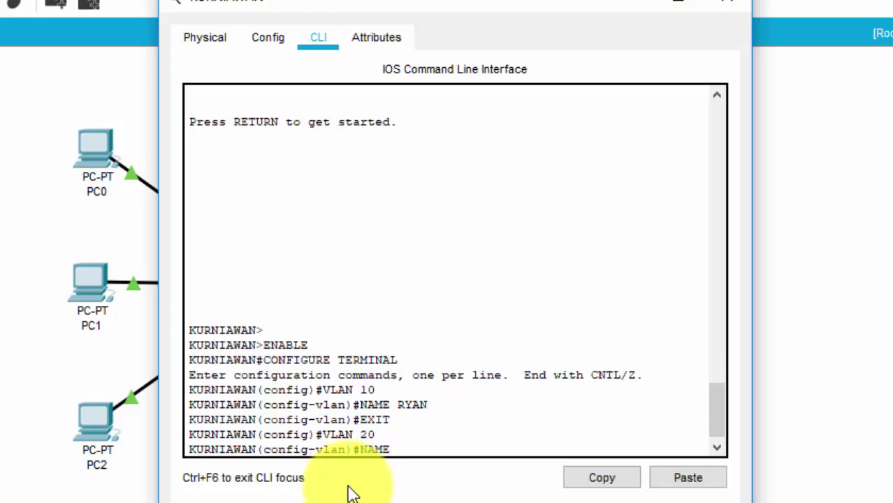
type(" KURNIAE")
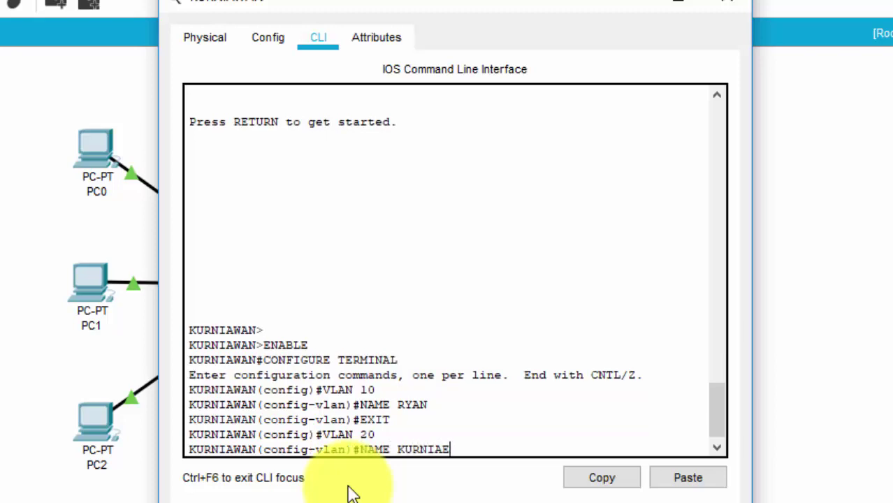
type("WAN")
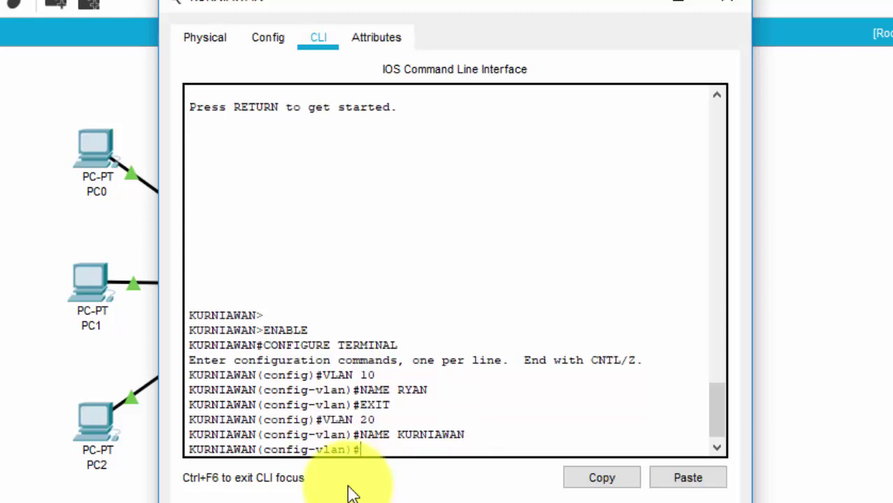
type("XIT")
key("Return")
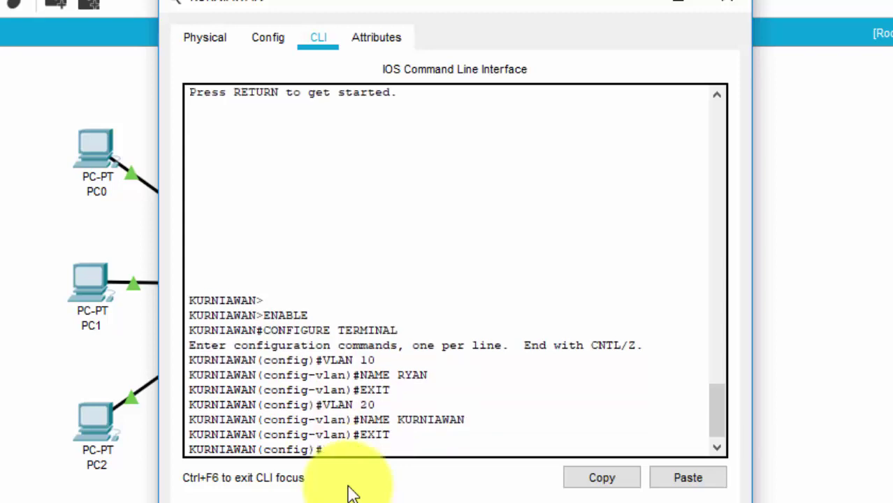
Create VLAN 30 on the right switch, name it XITKJ2 and exit VLAN configuration
type("VLAN 30")
key("Return")
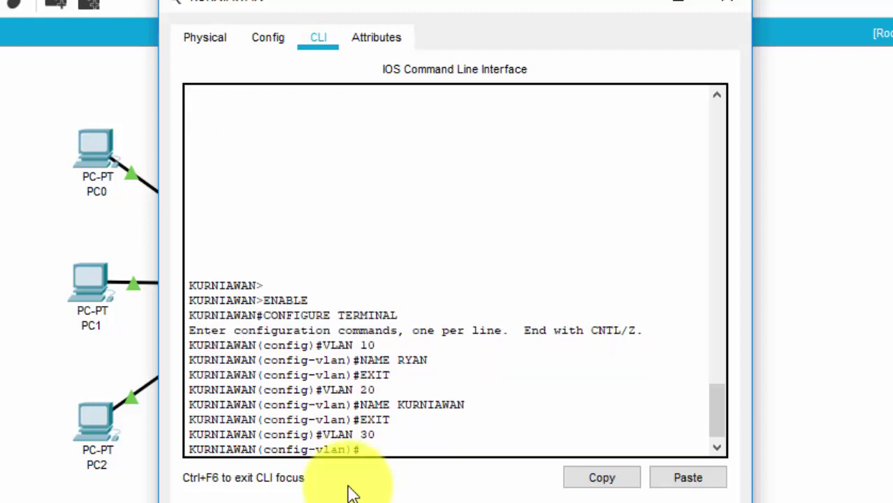
type("NAME XITKJ2")
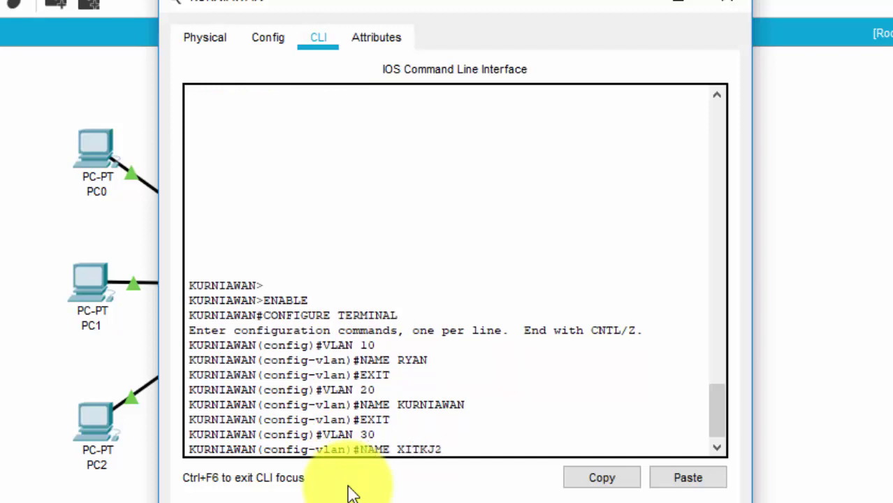
key("Return")
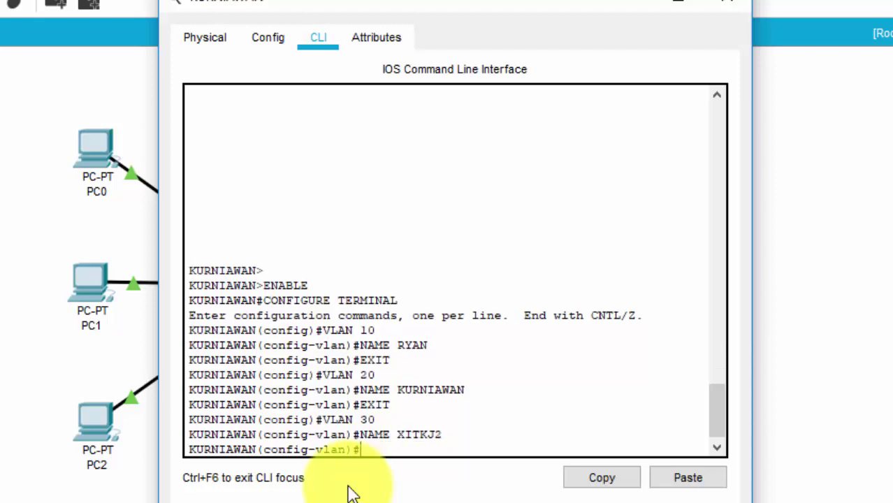
type("EXIT")
key("Return")
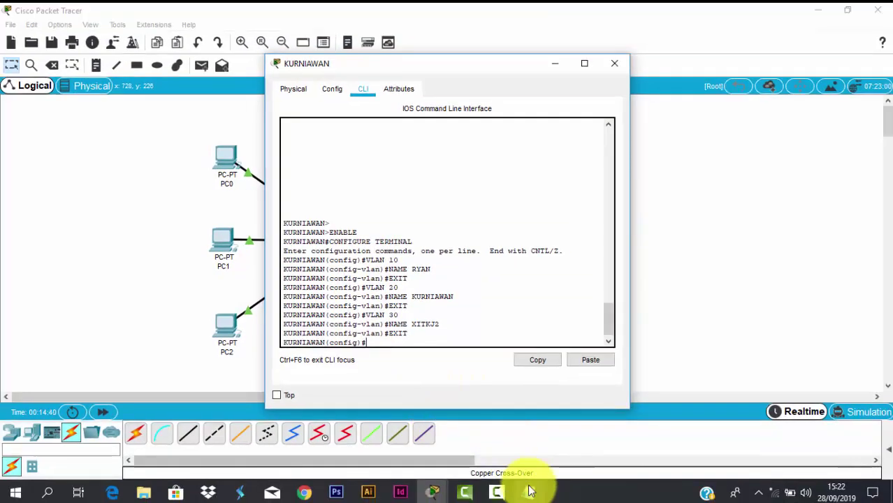
Show the Notepad instructions beside the right switch's CLI and set interface FA0/1 to access mode
left_click(529, 492)
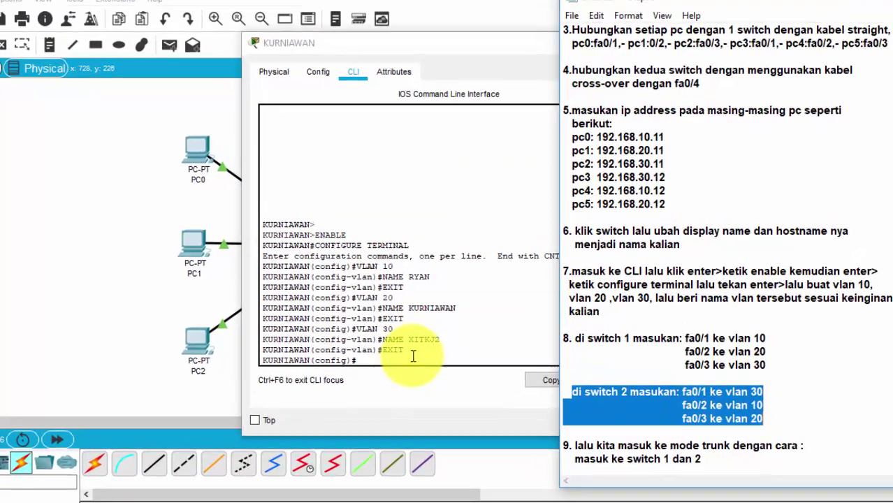
left_click(395, 337)
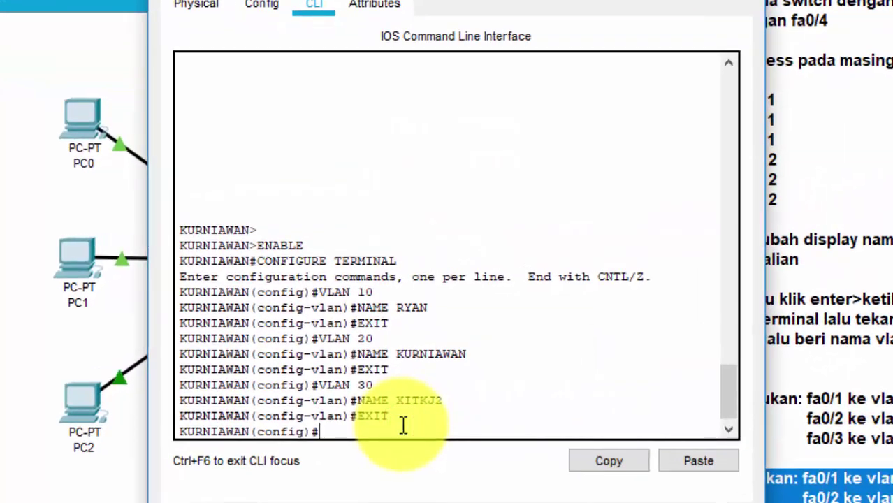
type("INTERFACE")
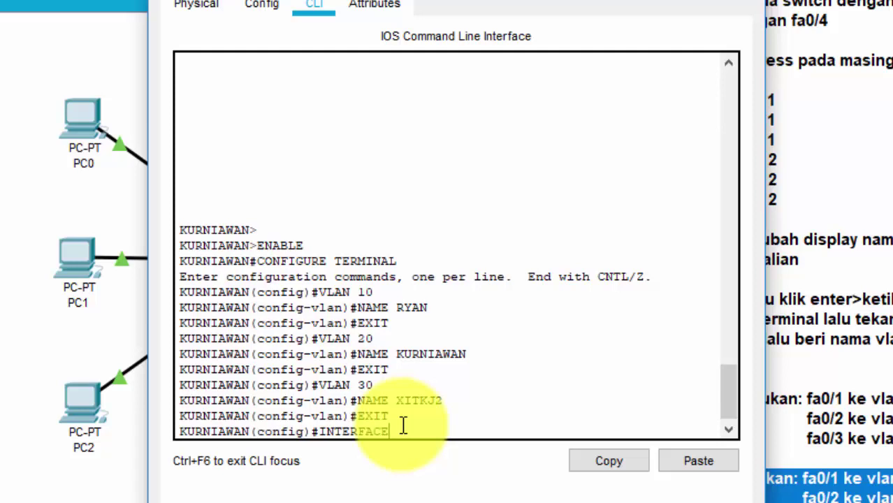
type(" FA0/4")
key("BackSpace")
type("1")
key("Return")
type("SWI")
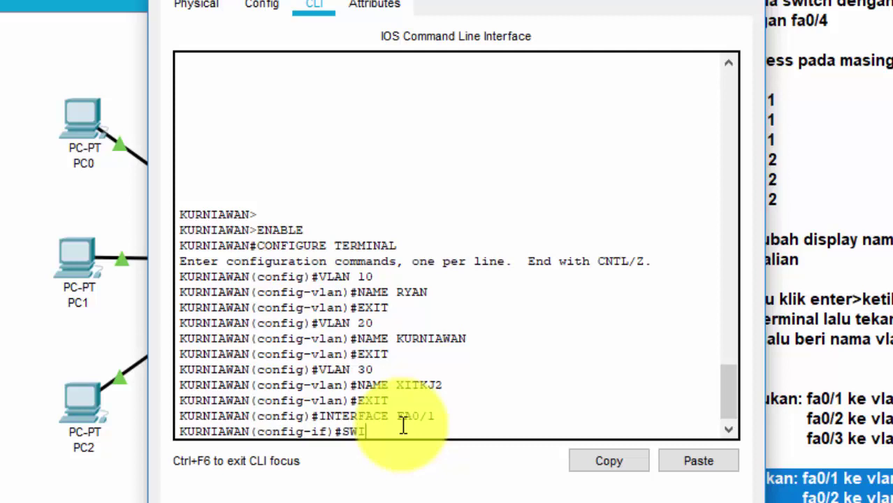
type("TCHPORT MODE ACC")
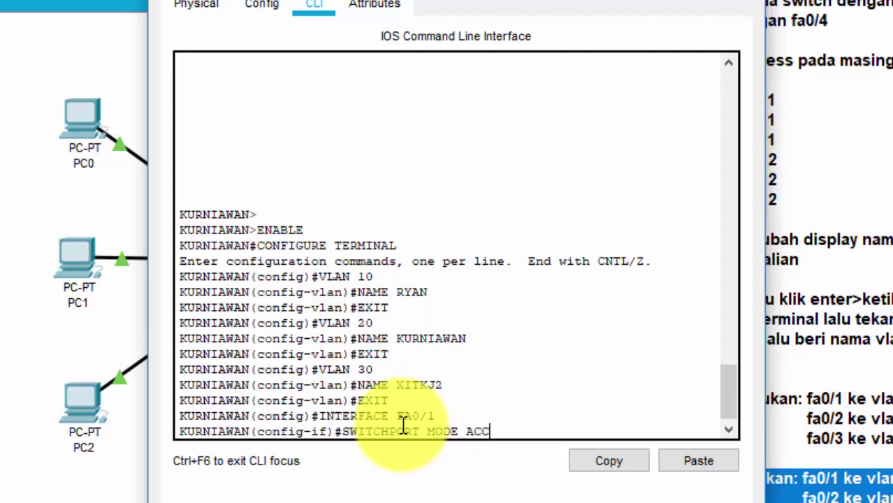
type("ESS")
key("Return")
Assign the right switch's FA0/1 port to access VLAN 30 and exit interface configuration
type("SWI")
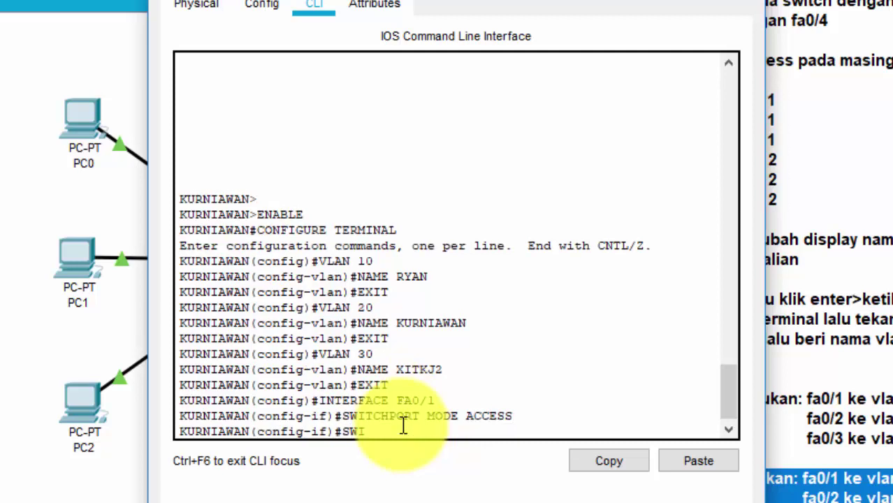
type("TCHPORT ACCESS VLA")
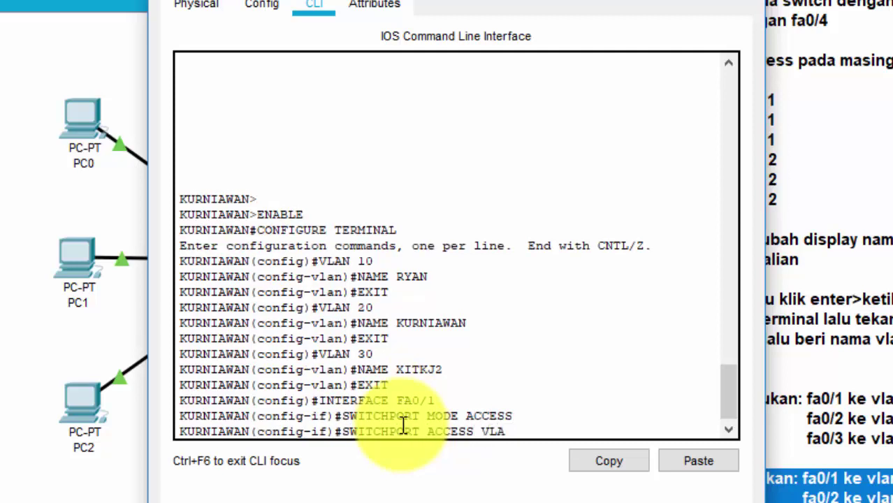
type("N 1")
key("BackSpace")
type("30")
key("Return")
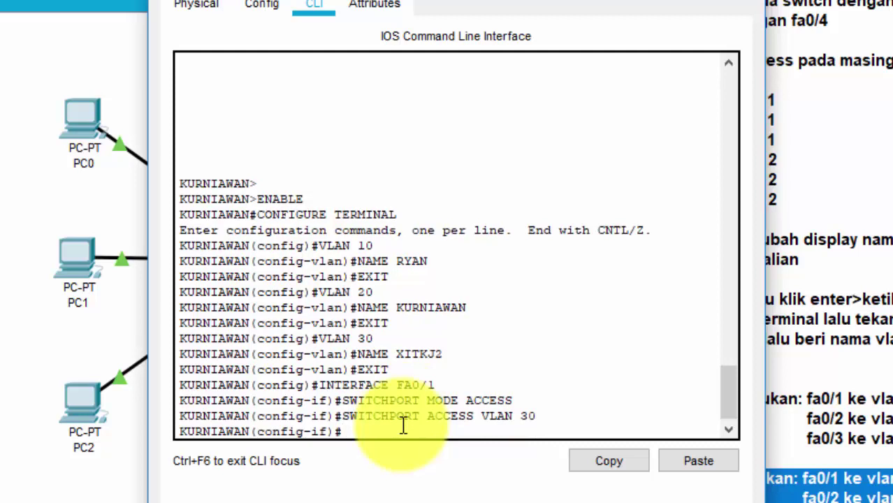
type("EXIT")
key("Return")
Enter interface configuration for FA0/2 on the right switch and set the port to access mode
type("I")
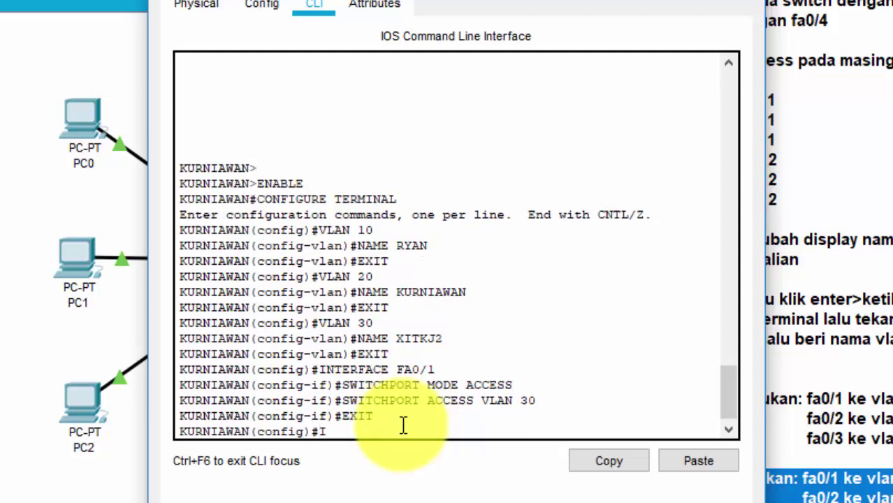
type("NTERFACE F")
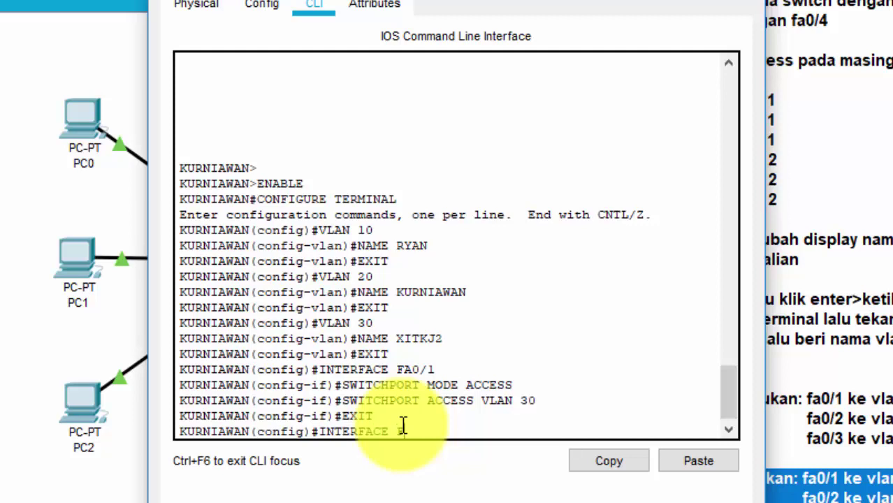
type("A0/2")
key("Return")
type("SWI")
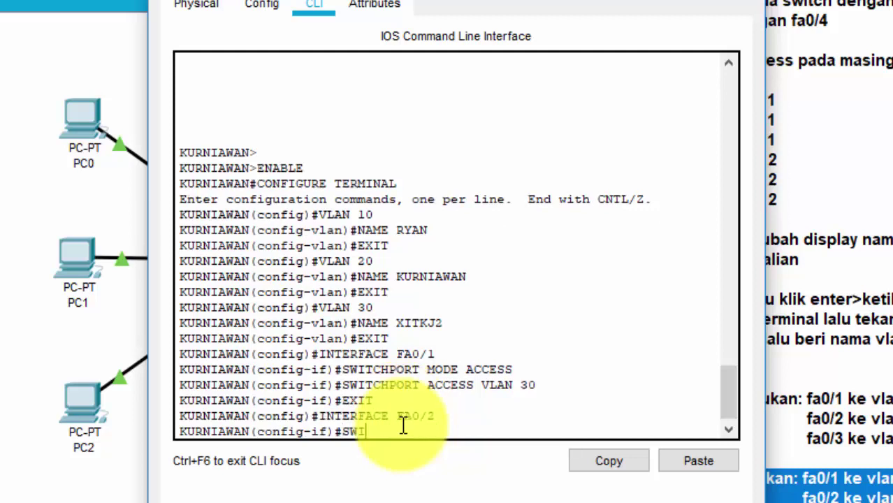
type("TCHPORT MODE ACCESS")
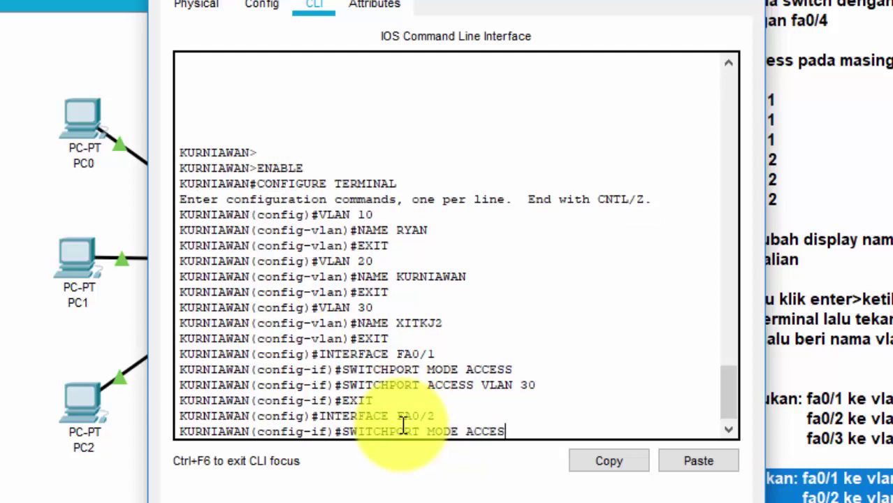
key("Return")
Assign the right switch's FA0/2 port to access VLAN 10 and exit interface configuration
type("SWIT")
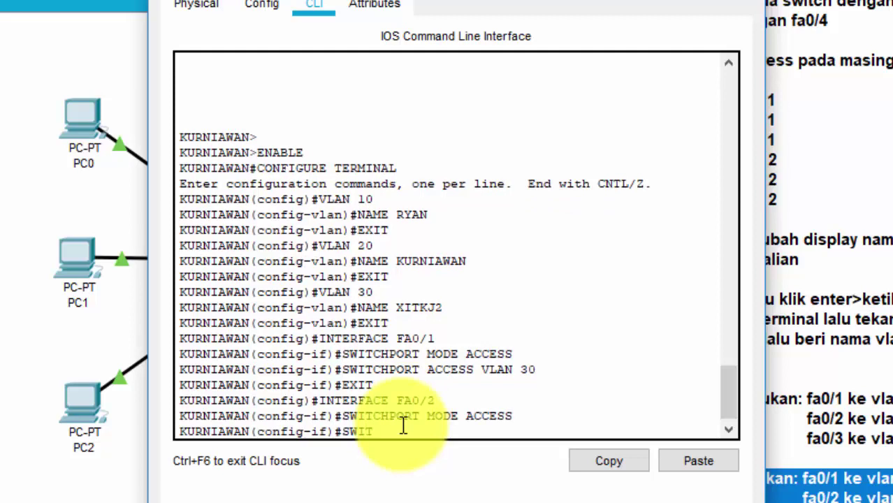
type("CHPORT ACCESS V")
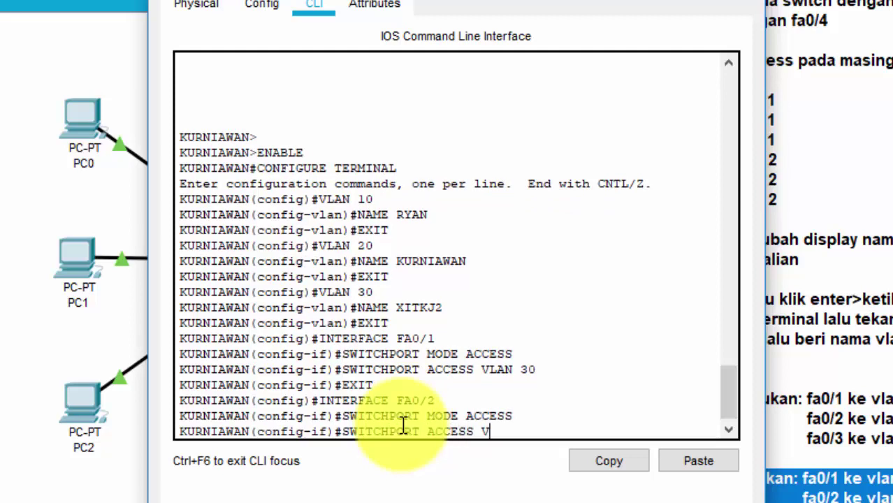
type("LAN 10")
key("Return")
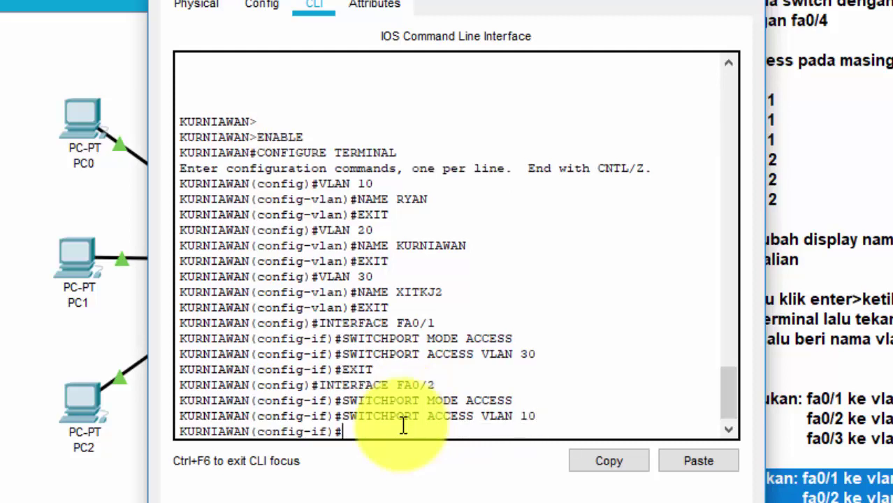
type("EXIT")
key("Return")
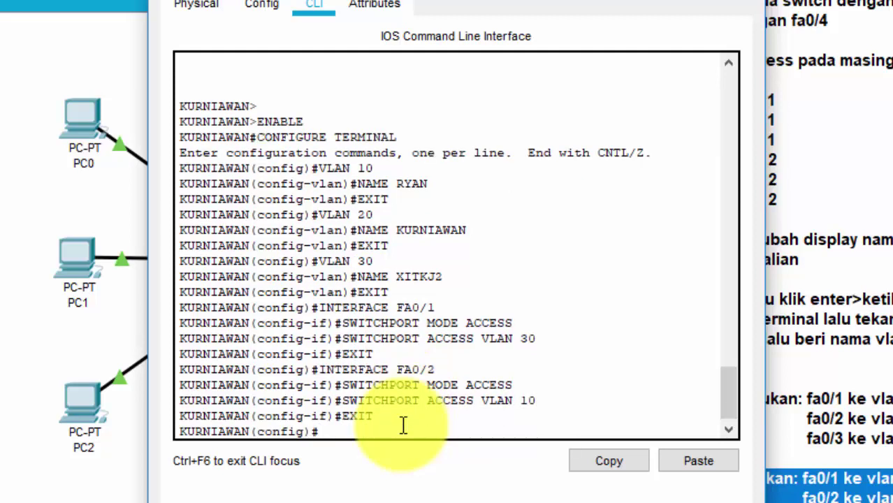
Try to enter interface configuration for the right switch's third port with INTERFACE FAO/3
type("INTERFA")
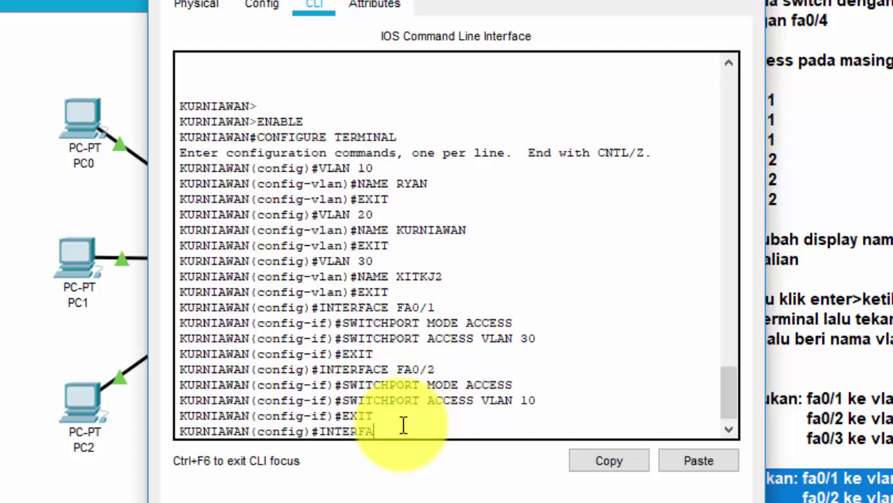
type("CE FA0/3")
key("Return")
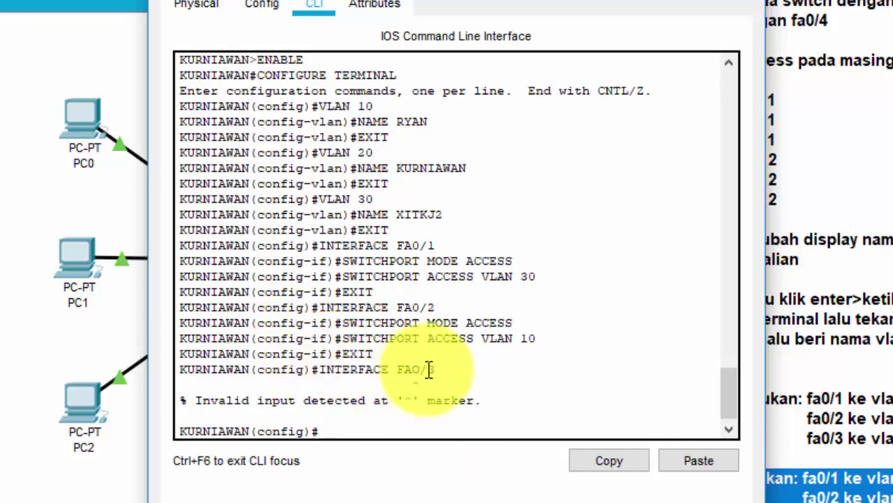
Enter interface configuration for FA0/3 on the right switch and set the port to access mode
type("IN")
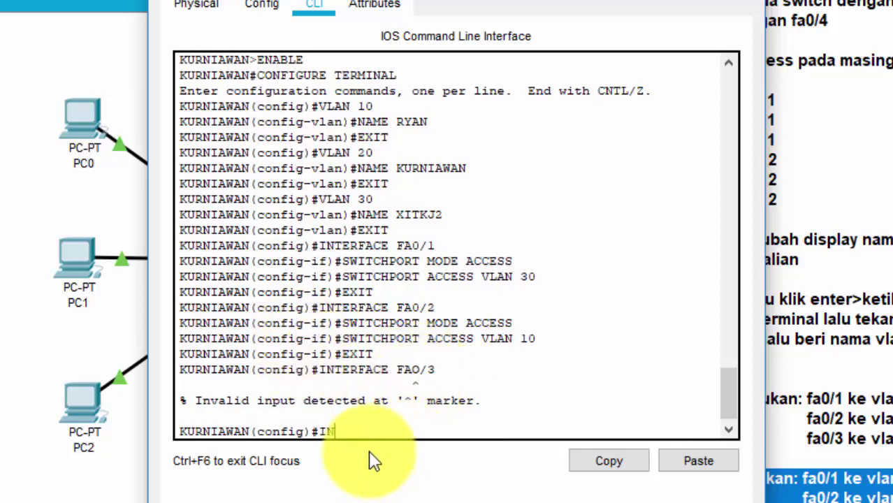
type("TERFACE FA")
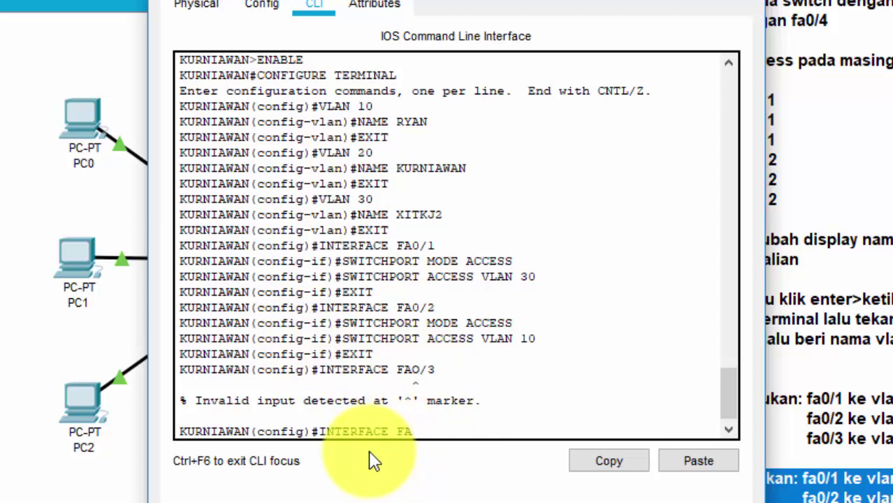
type("0/3")
key("Return")
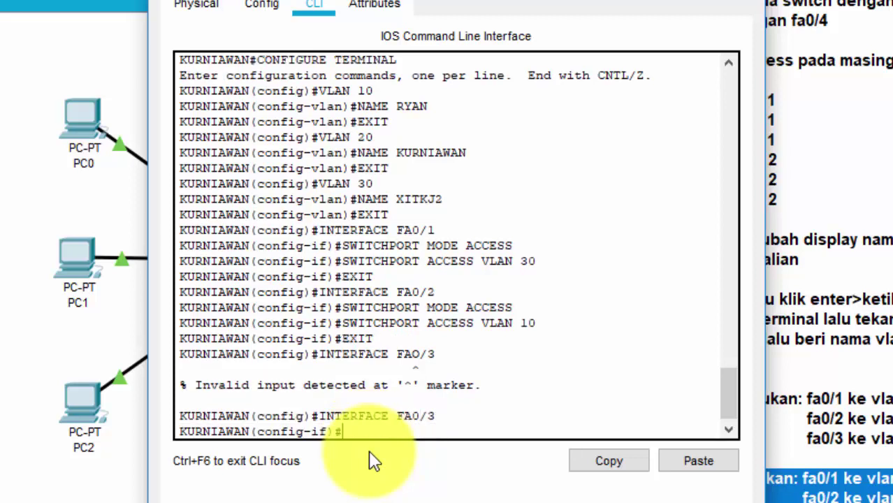
type("SWITCHPO")
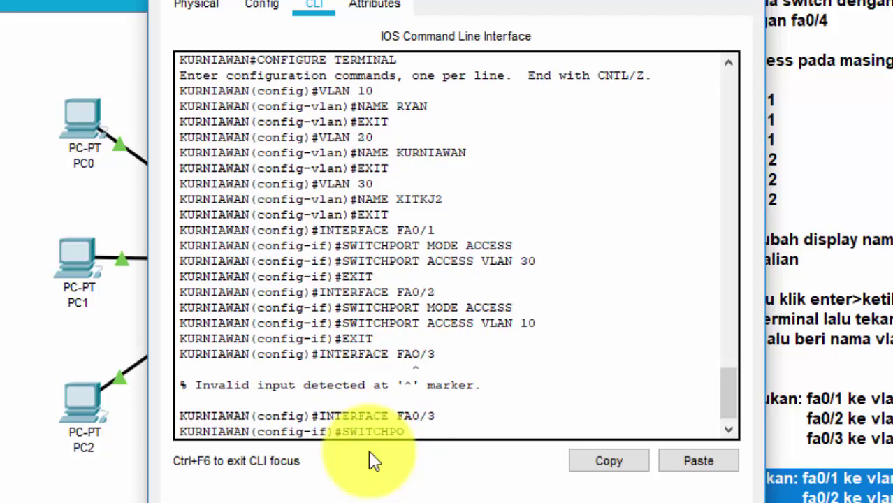
type("RT MODE")
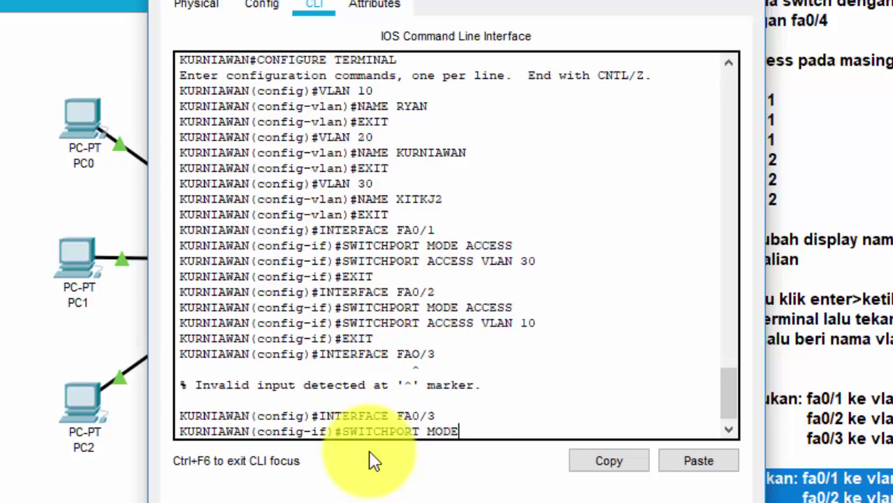
type(" ACCESS")
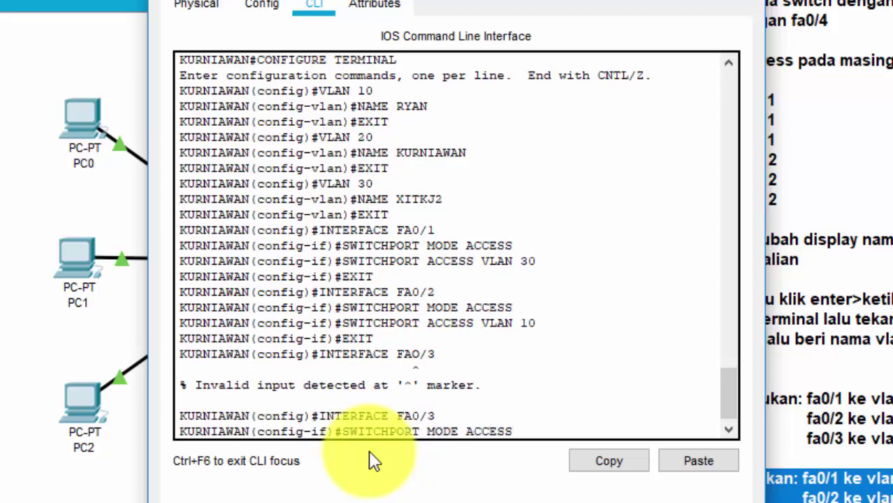
key("Return")
Assign the right switch's FA0/3 port to access VLAN 20, then exit interface configuration and close the switch window
type("SWITCH")
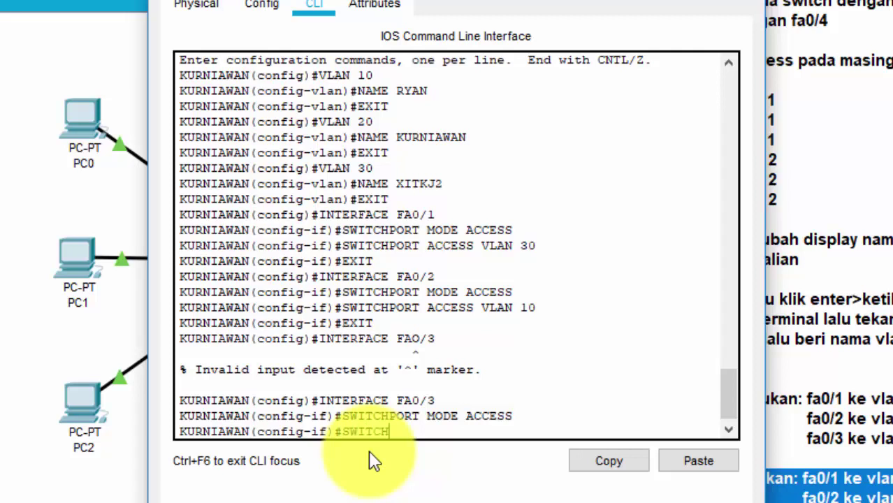
type("PORT ACCESS ")
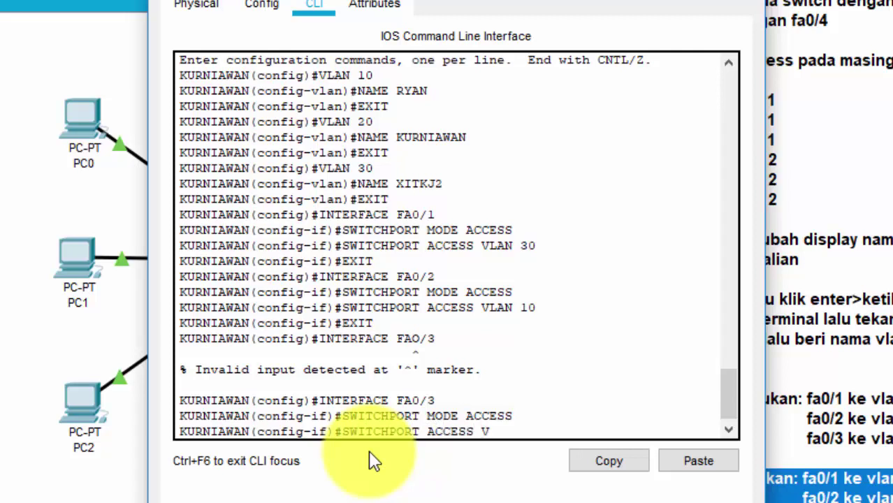
type("VLAN 20")
key("Return")
type("EXU")
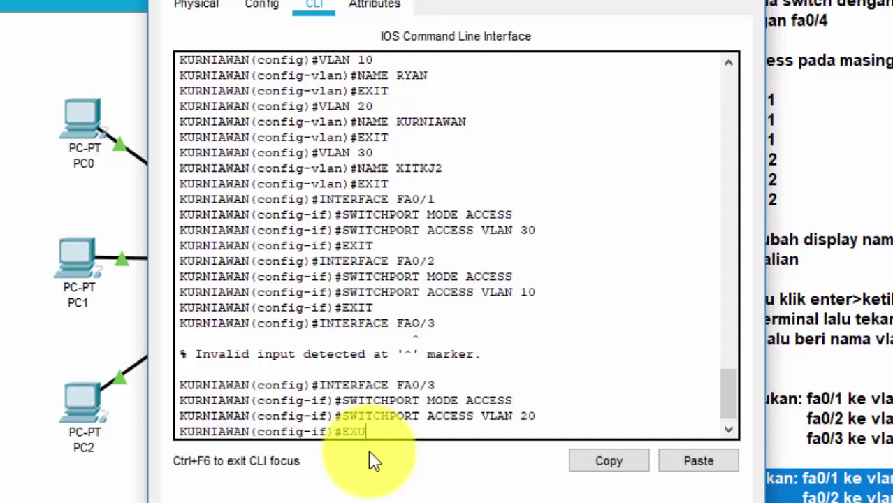
key("BackSpace")
type("IT")
key("Return")
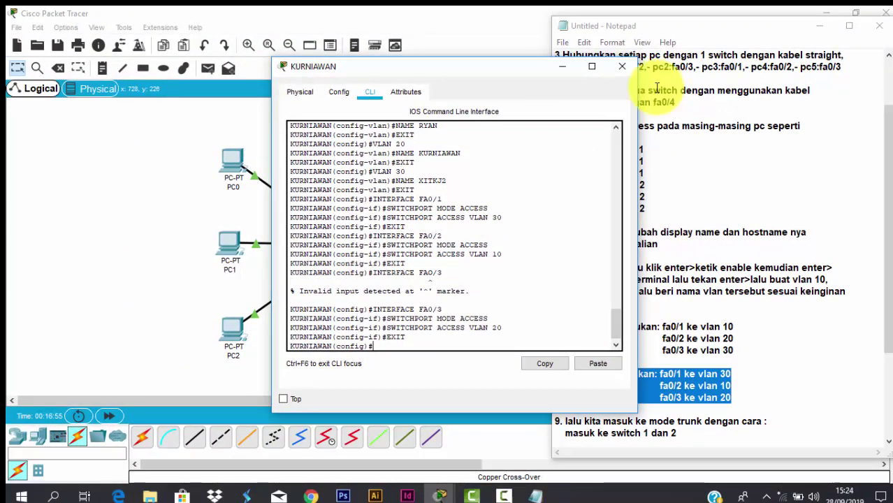
left_click(621, 69)
Read the trunk mode instructions under item 9 of the Notepad notes
scroll(629, 343, "down", 3)
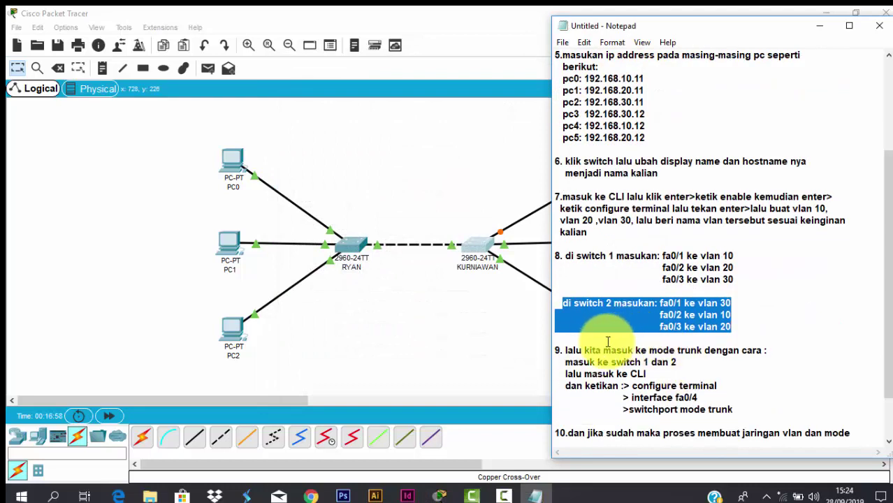
scroll(591, 359, "down", 1)
left_click_drag(565, 315, 765, 315)
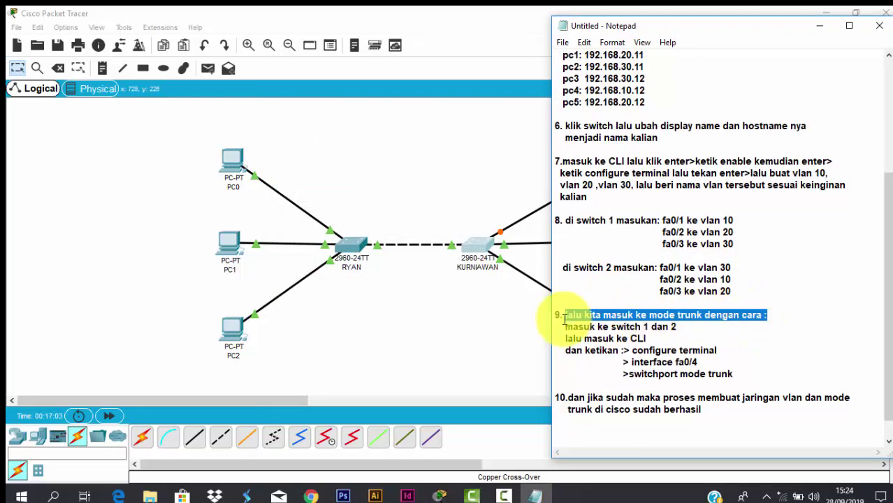
left_click_drag(563, 326, 676, 326)
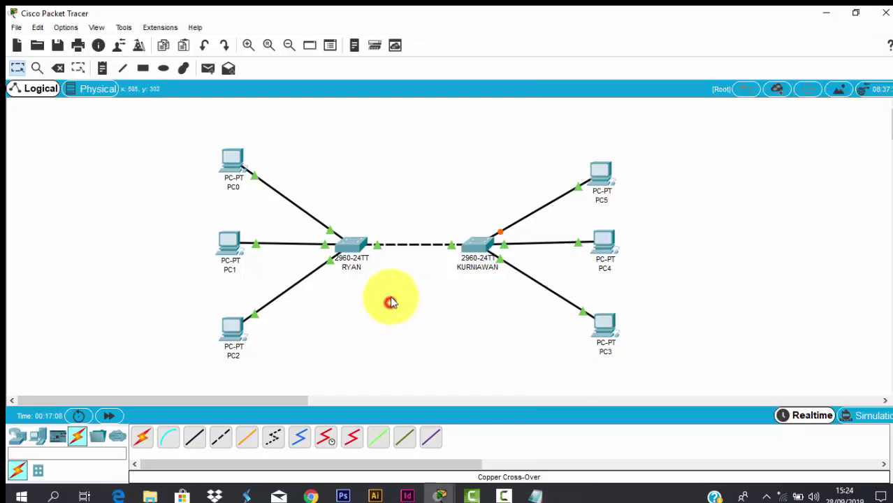
Return to Packet Tracer, open the left switch's command line and enter interface configuration for FA0/4
left_click(390, 300)
left_click(344, 246)
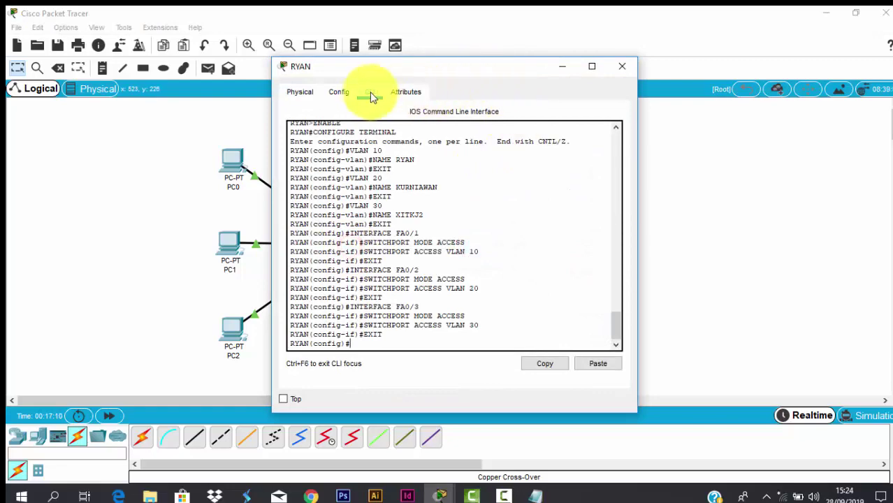
left_click(366, 96)
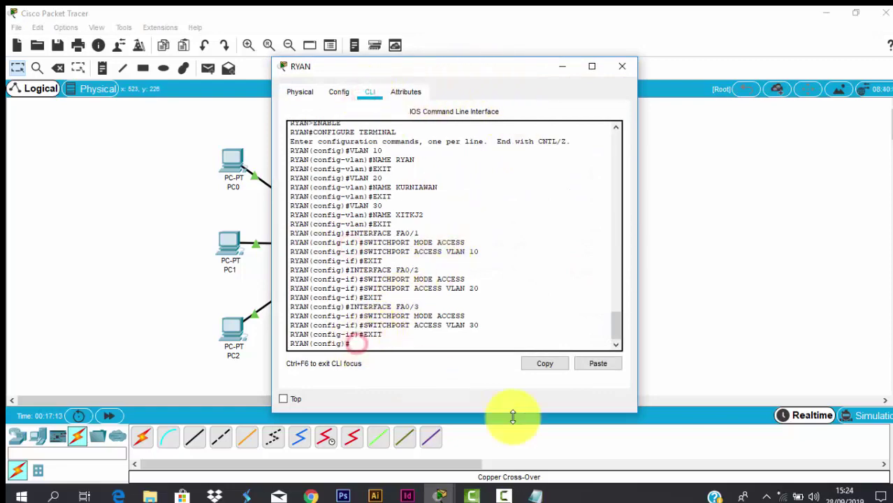
left_click(536, 496)
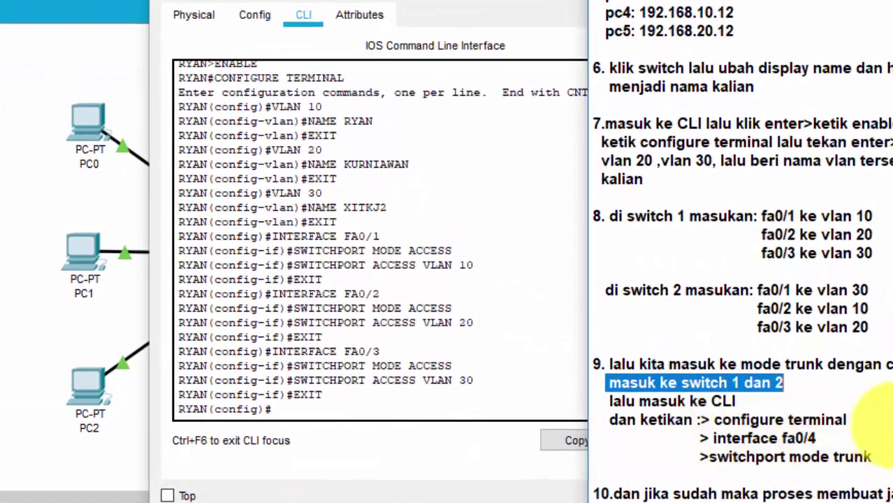
left_click(310, 411)
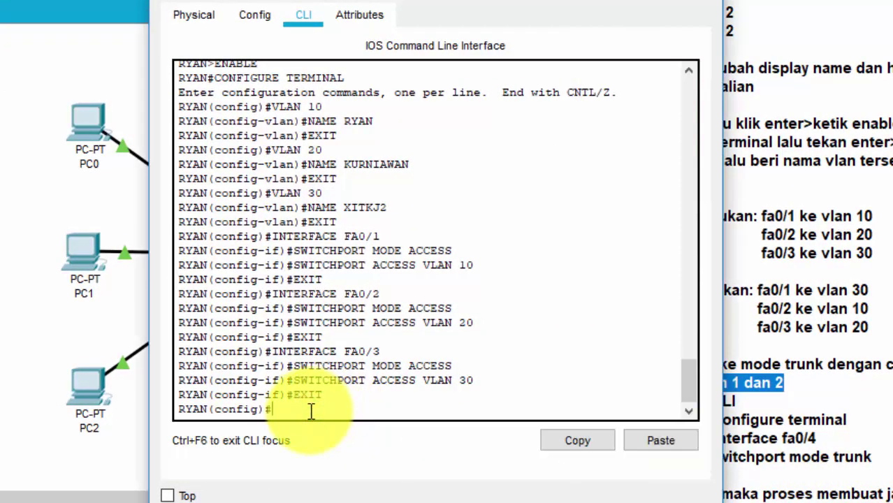
type("INTERFACE FA0/4")
key("Return")
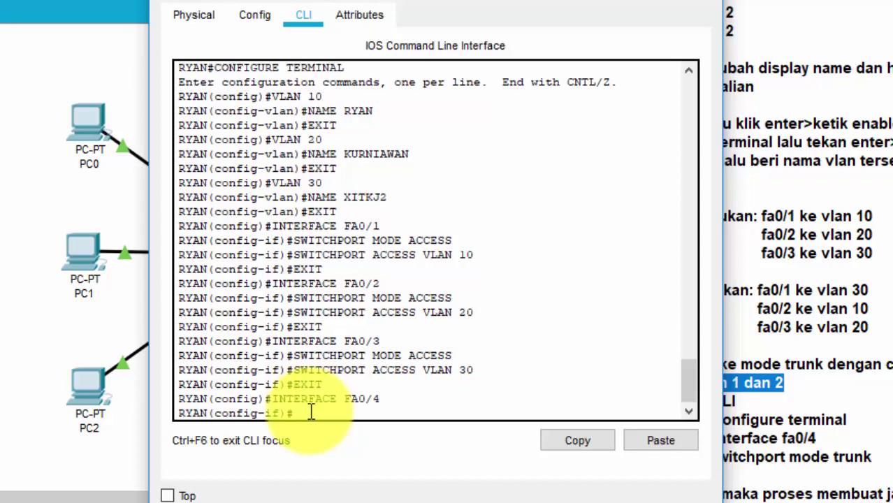
Set the left switch's FA0/4 port to trunk mode with SWITCHPORT MODE TRUNK and close the switch window
type("SWITCHPORT MODE")
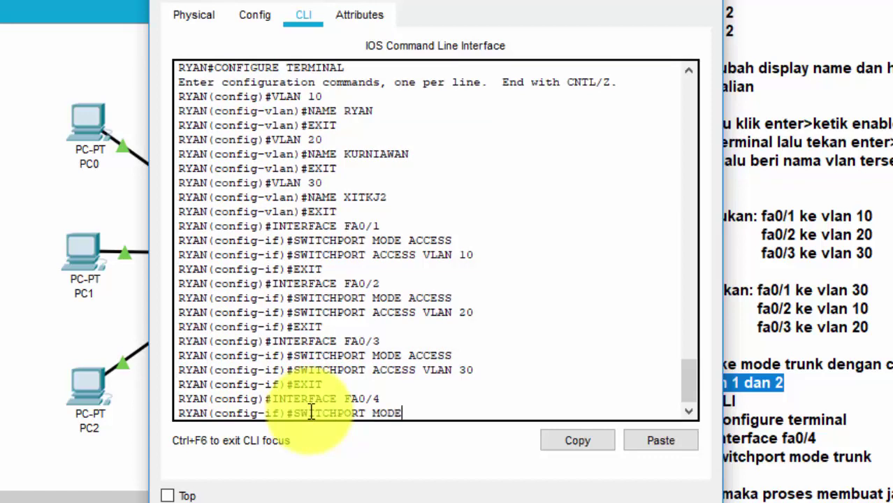
type(" TRUNK")
key("Return")
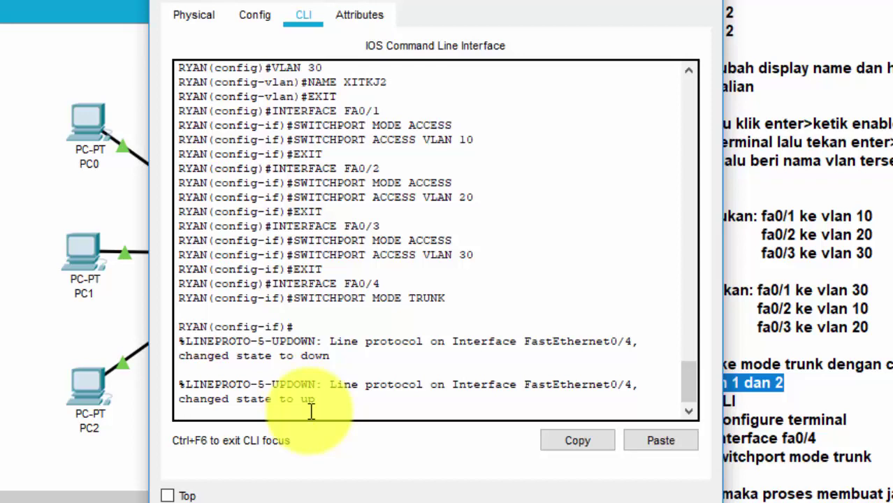
type("E")
key("BackSpace")
key("Return")
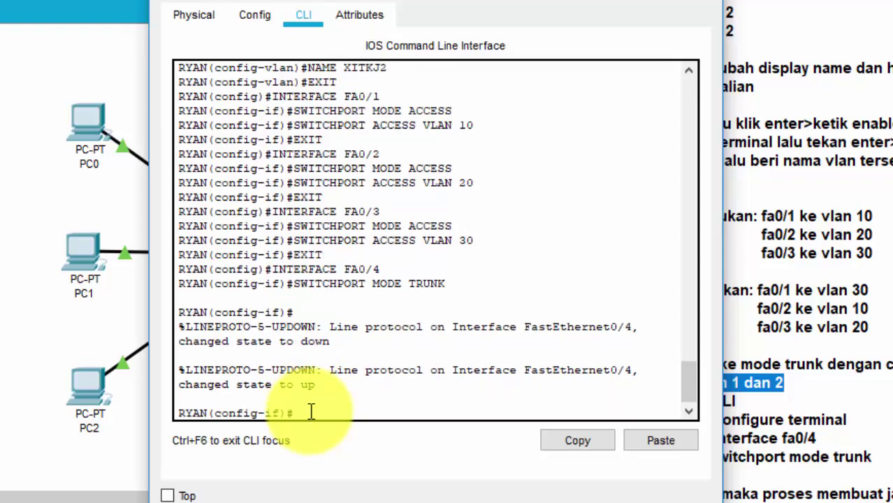
left_click(709, 3)
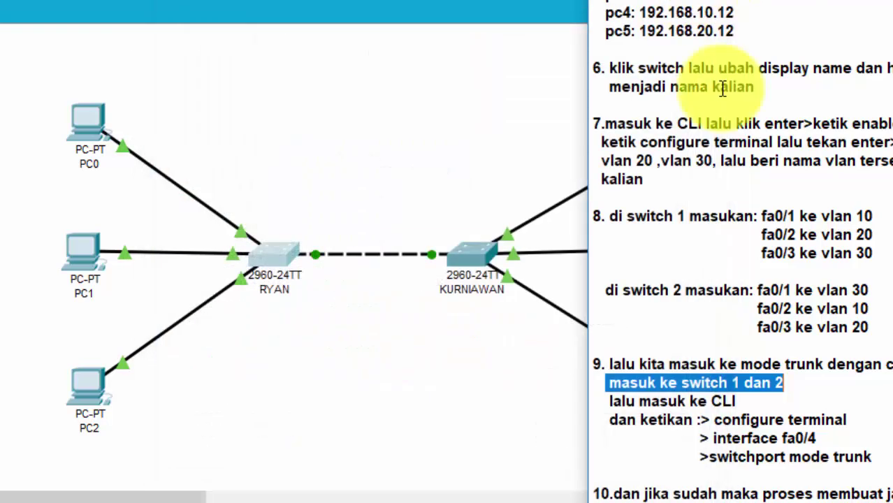
Open the right switch's command line and bring up a fresh configuration prompt
left_click(469, 252)
key("Return")
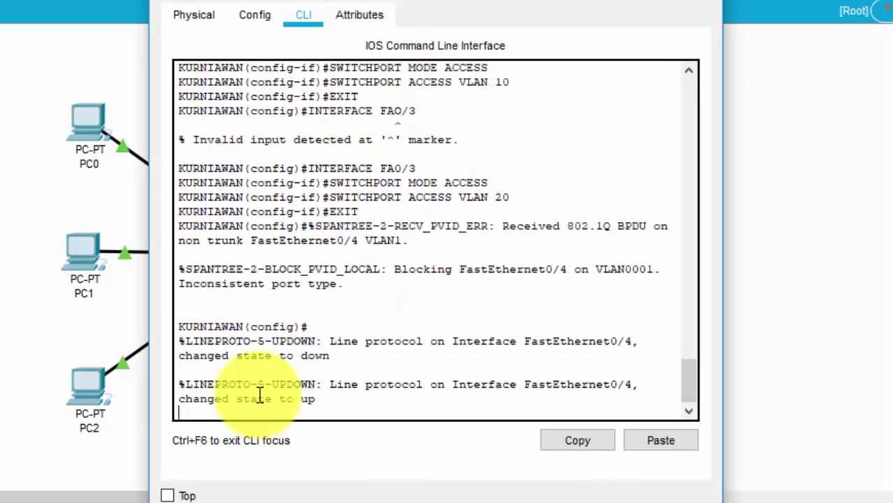
key("Return")
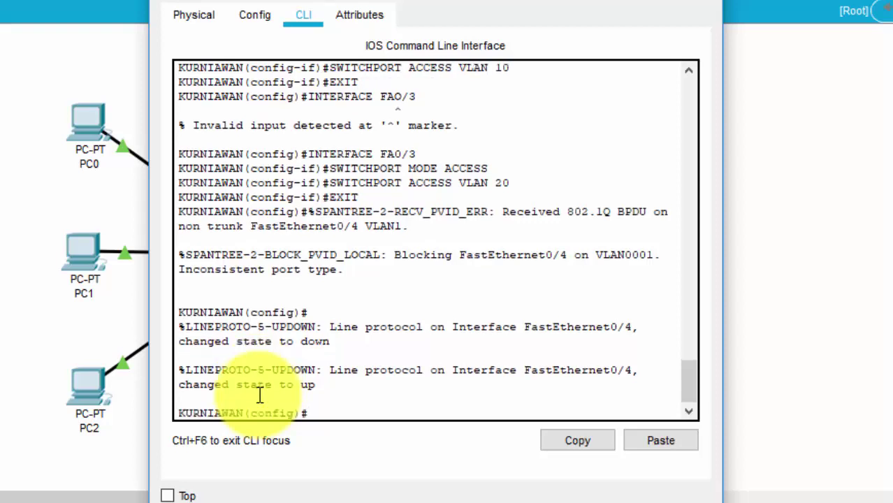
type("SWITCHP")
key("BackSpace")
key("BackSpace")
key("BackSpace")
key("BackSpace")
key("BackSpace")
key("BackSpace")
key("BackSpace")
Set the right switch's FA0/4 port to trunk mode, exit interface configuration and close the switch window
type("INTERFACE FA0/4")
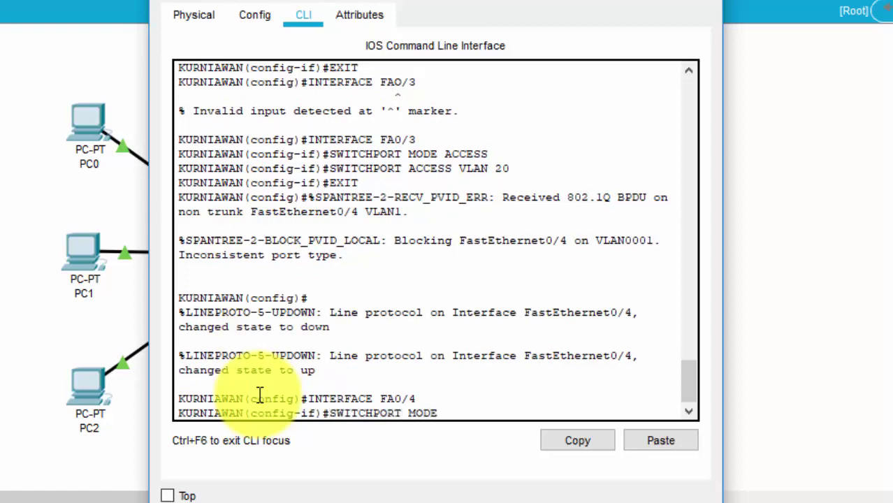
key("Return")
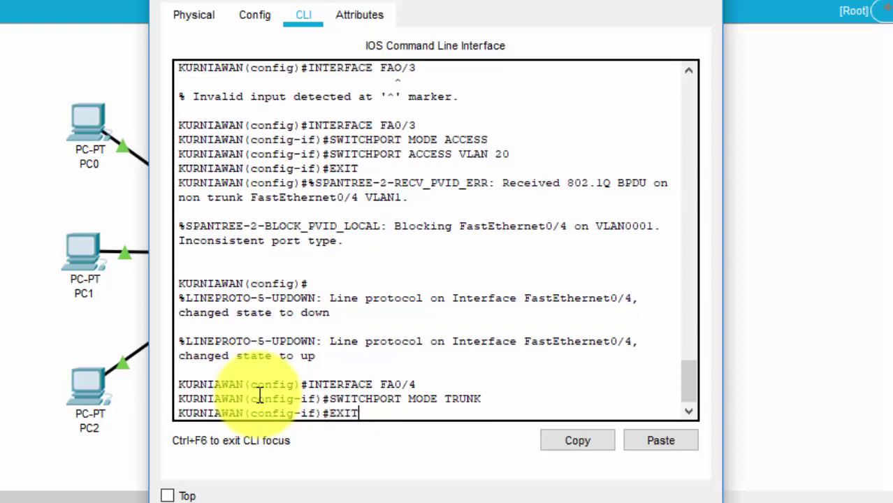
type("EXIT")
key("Return")
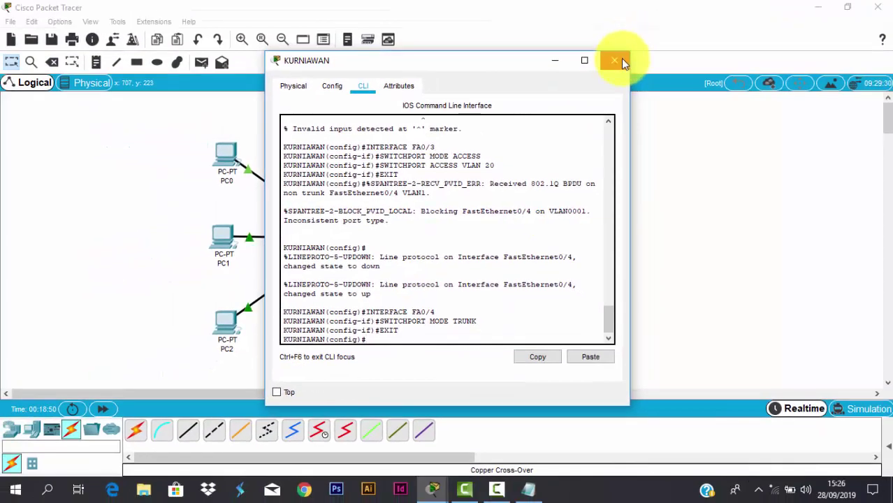
left_click(618, 58)
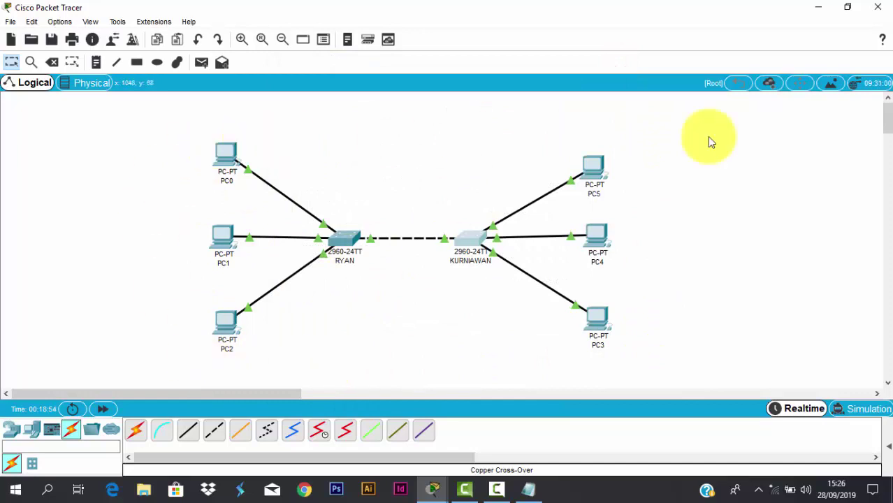
Read item 10 of the Notepad notes and return to the network topology in Packet Tracer
left_click(528, 489)
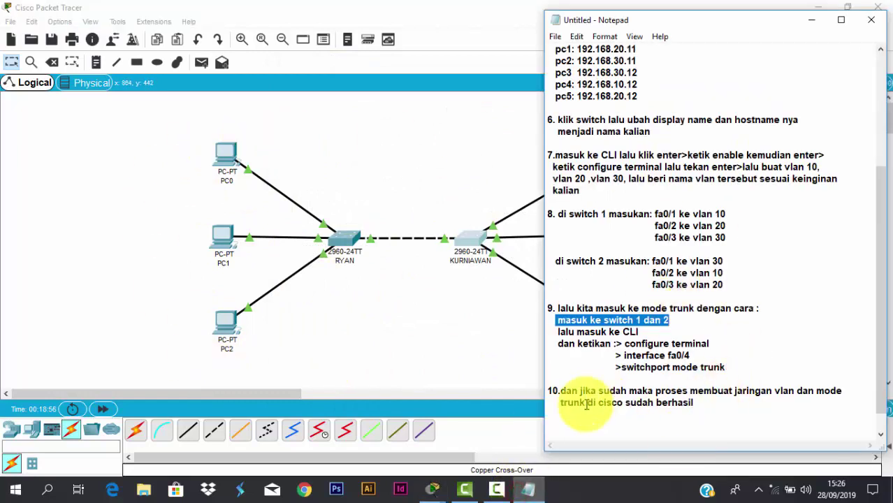
left_click_drag(568, 392, 786, 385)
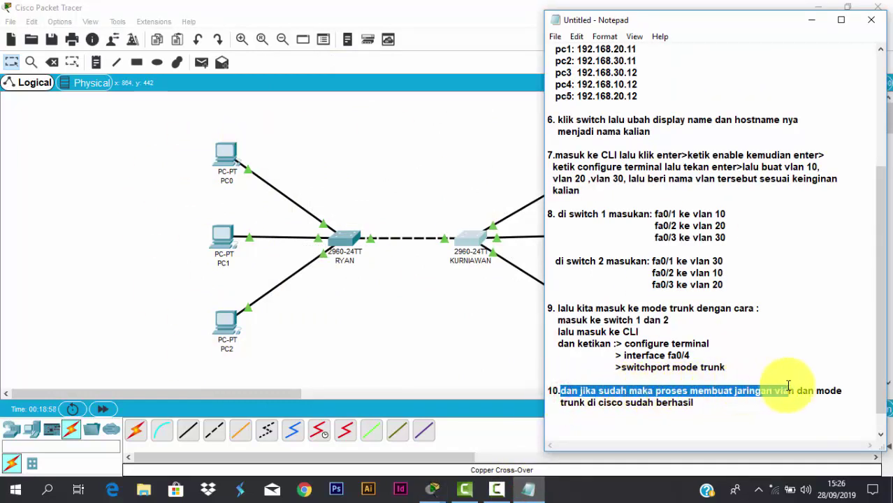
left_click(860, 384)
left_click_drag(861, 383, 687, 413)
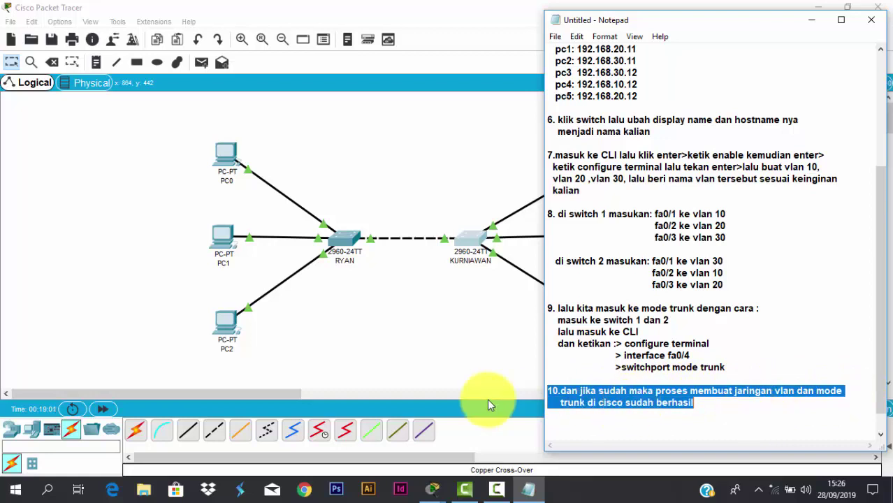
left_click(369, 327)
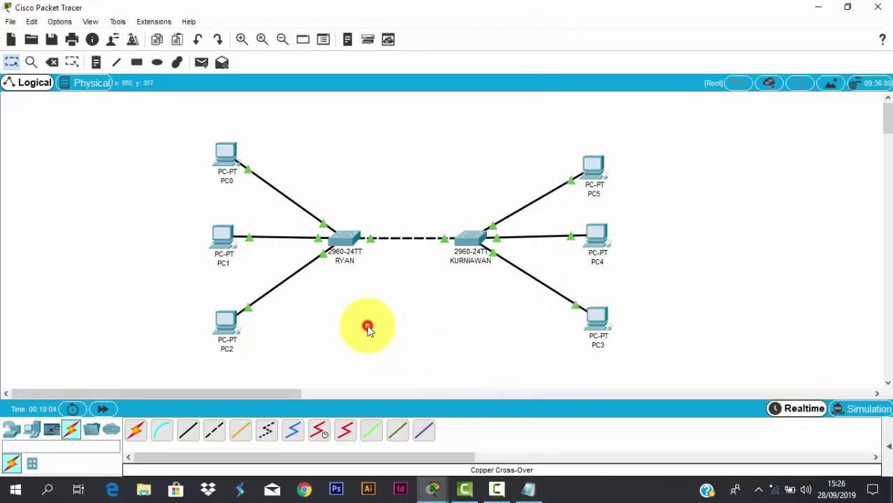